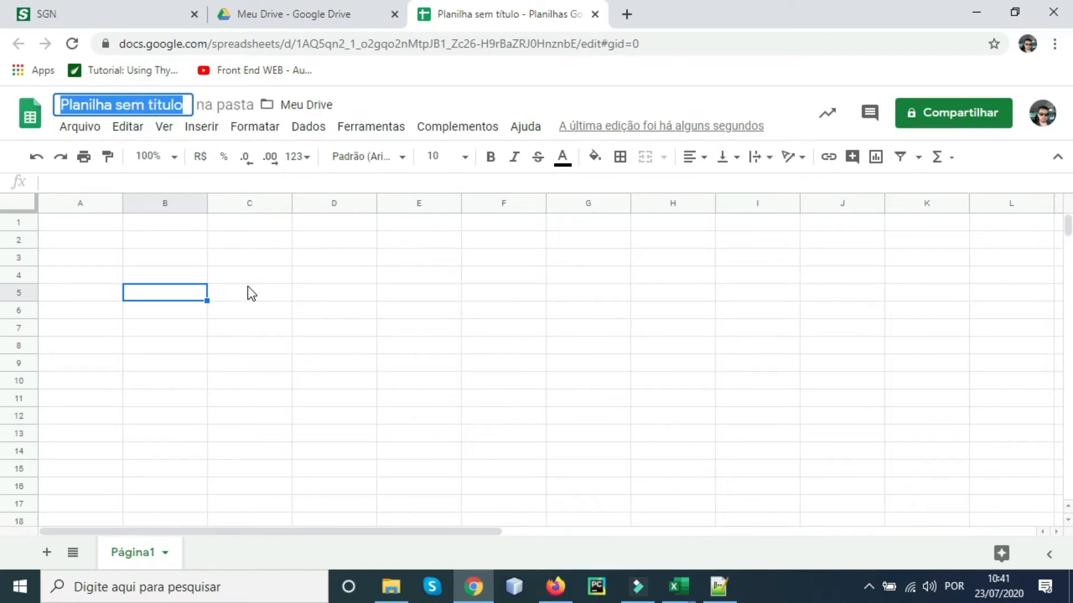
- Rename the spreadsheet as "Minha primeira planilha"
text(Minha)
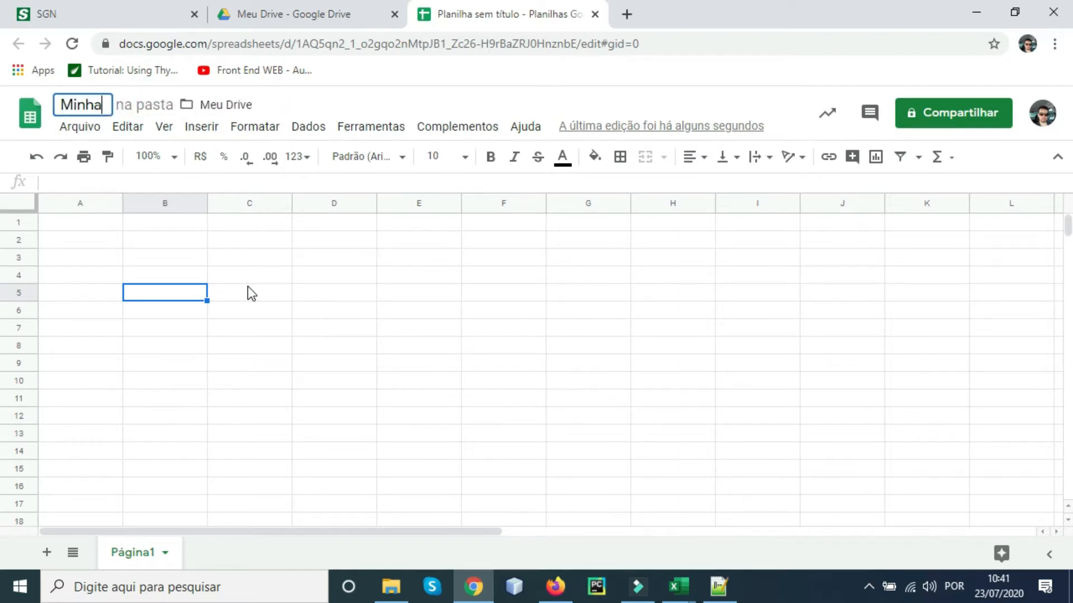
text( primeira la)
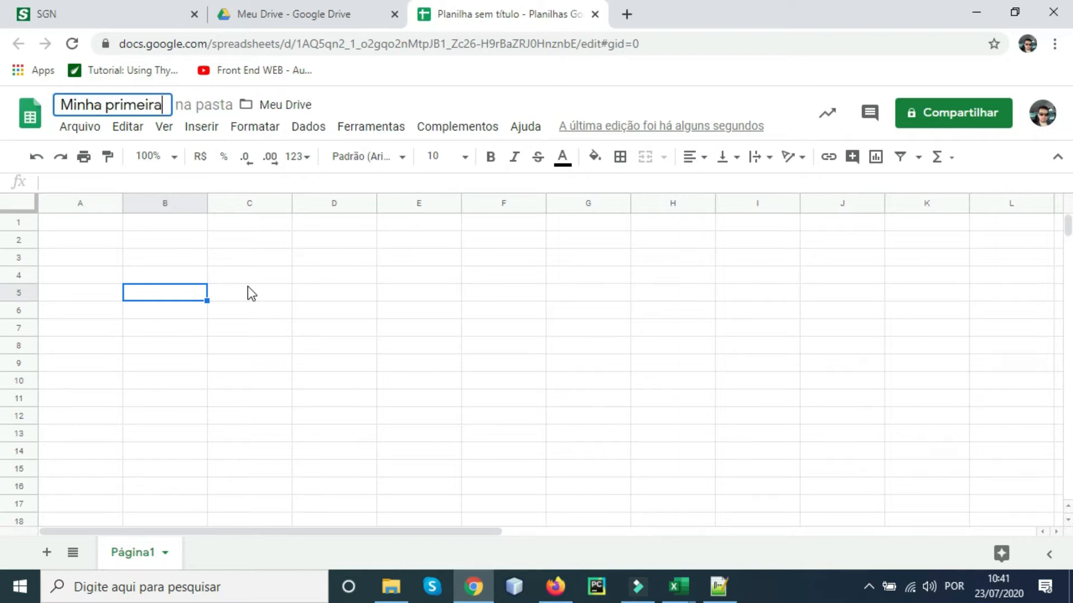
key(BackSpace)
key(BackSpace)
text(planilha)
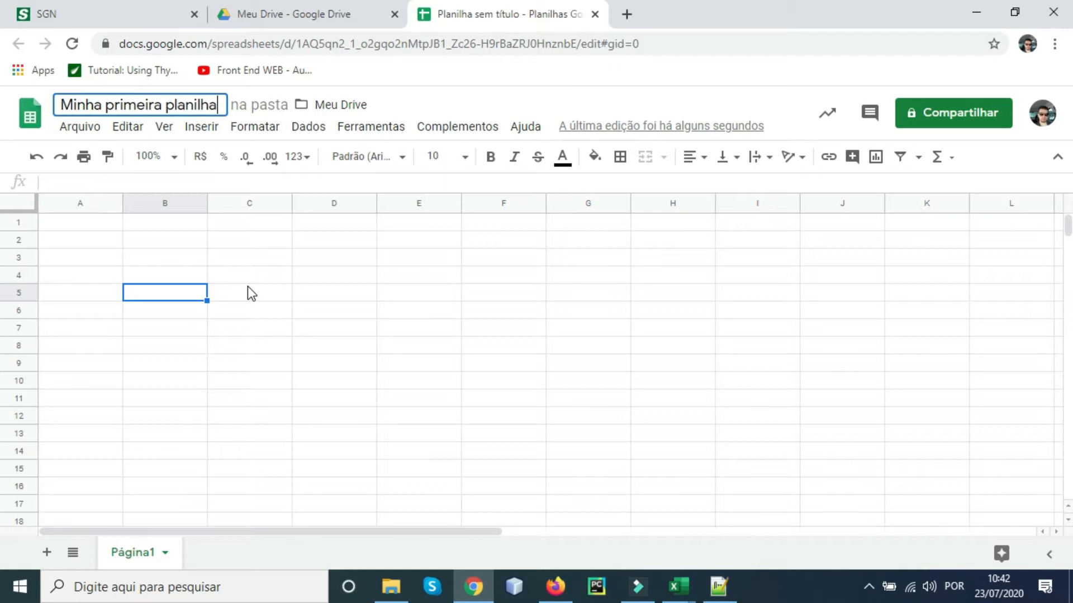
click(279, 247)
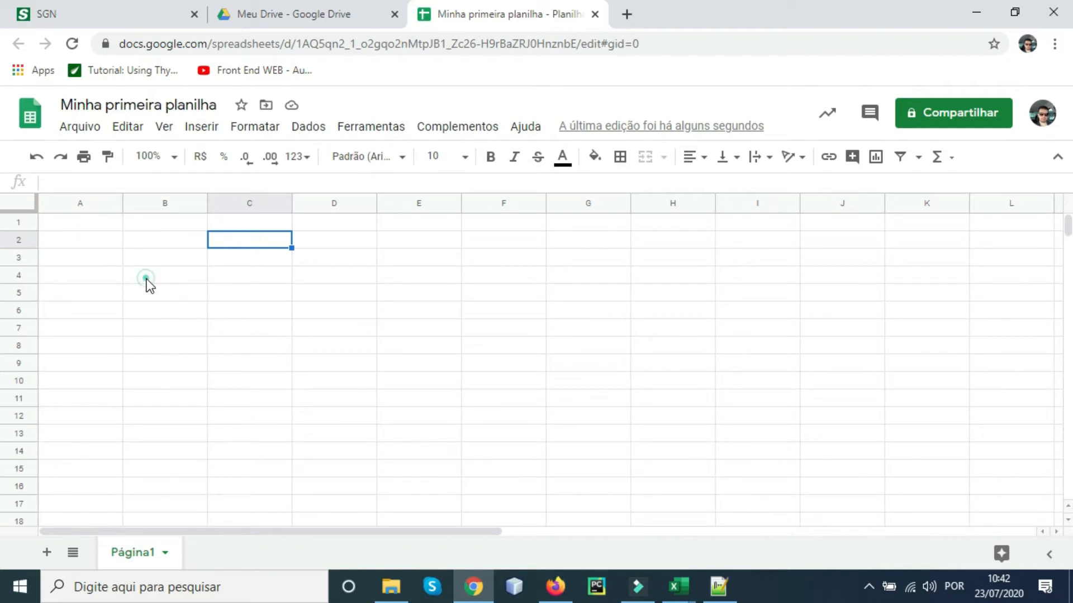
click(162, 259)
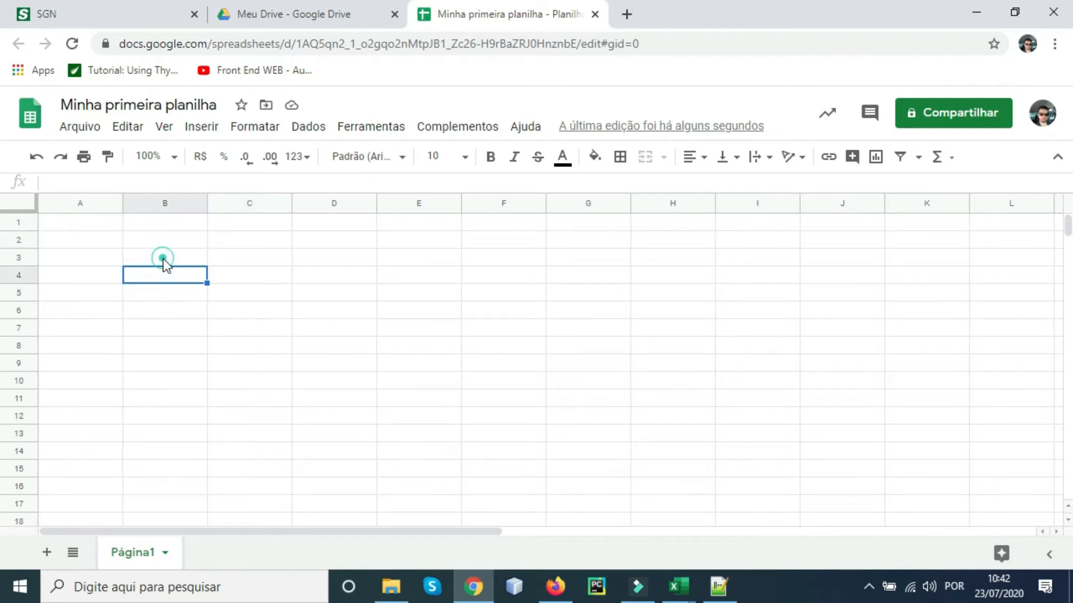
click(363, 259)
click(360, 310)
click(433, 300)
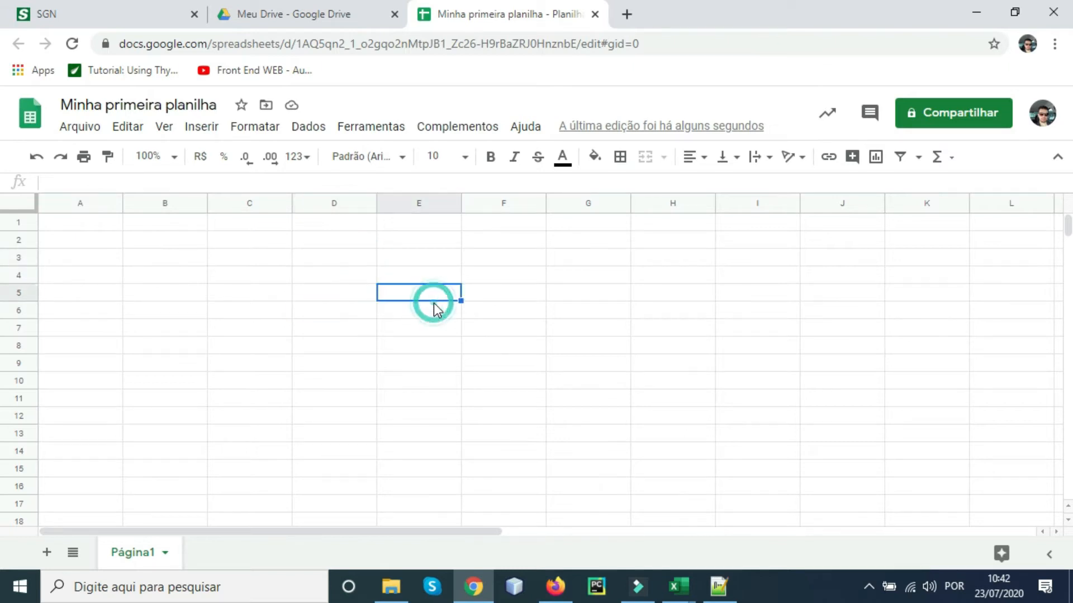
click(505, 259)
click(510, 346)
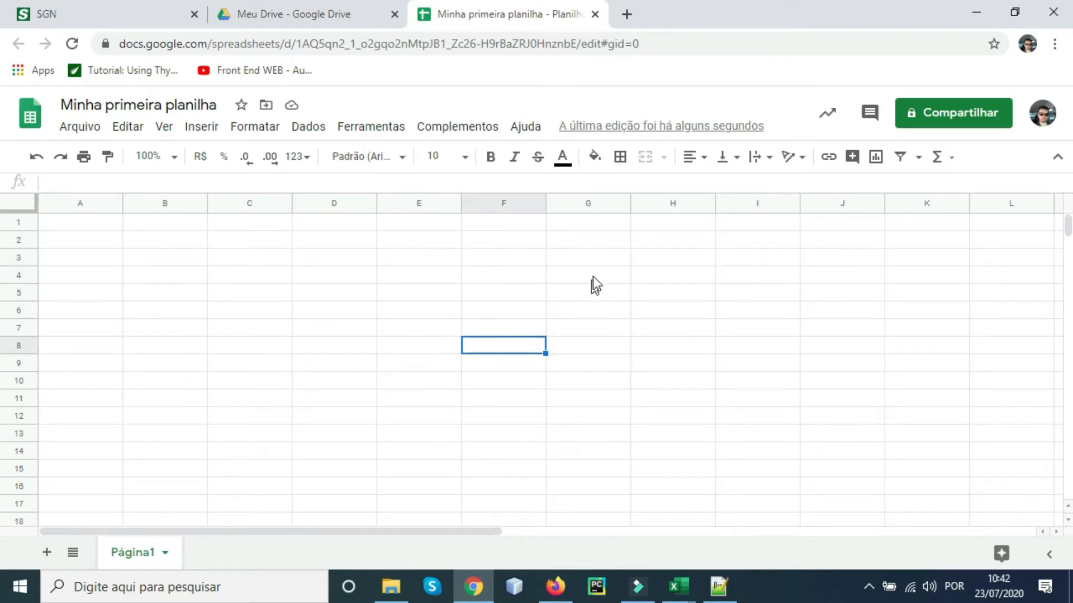
click(591, 273)
click(589, 235)
click(400, 255)
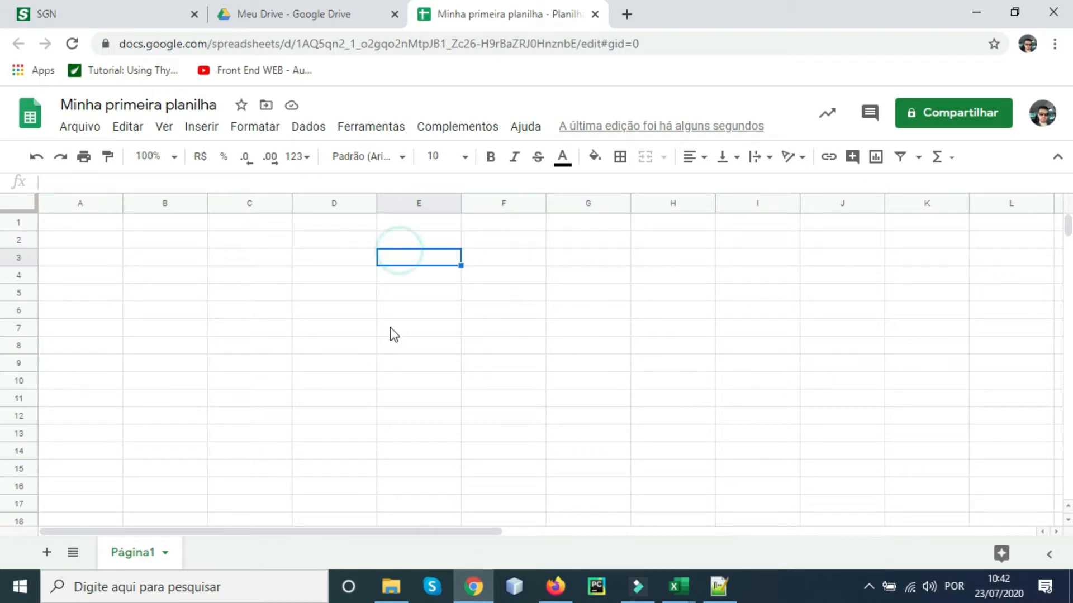
click(389, 330)
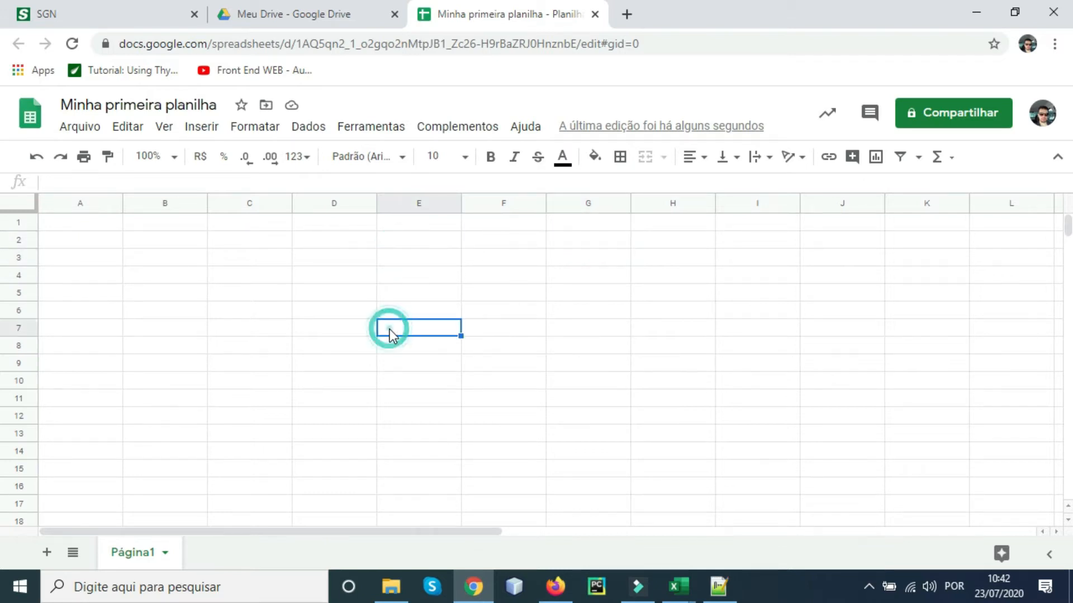
click(290, 329)
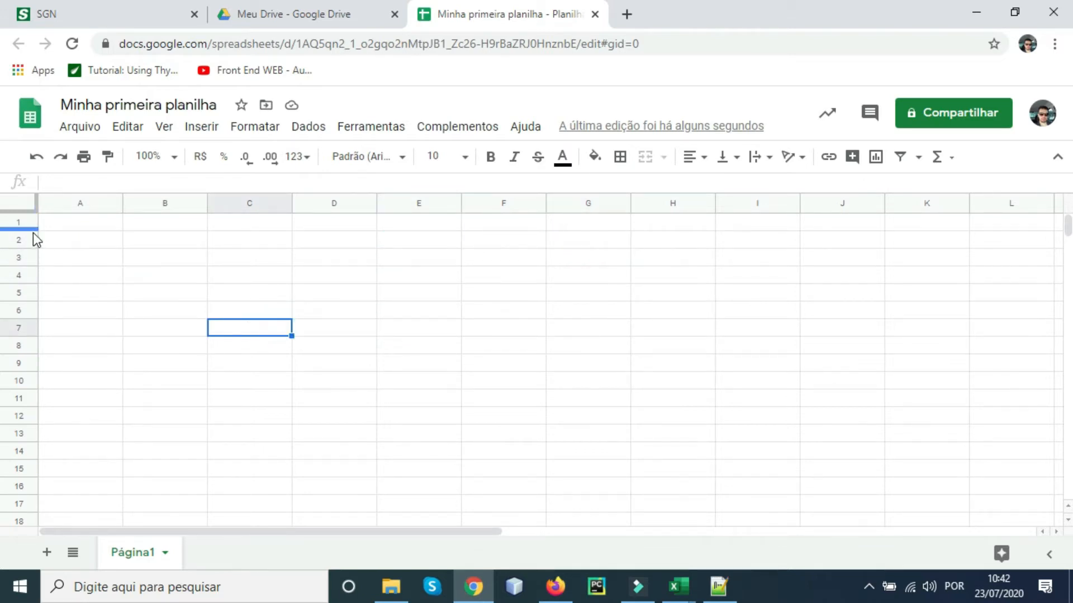
- Make row 1 more than twice as tall and merge all cells from A1 to I1 into one
drag(34, 230, 749, 248)
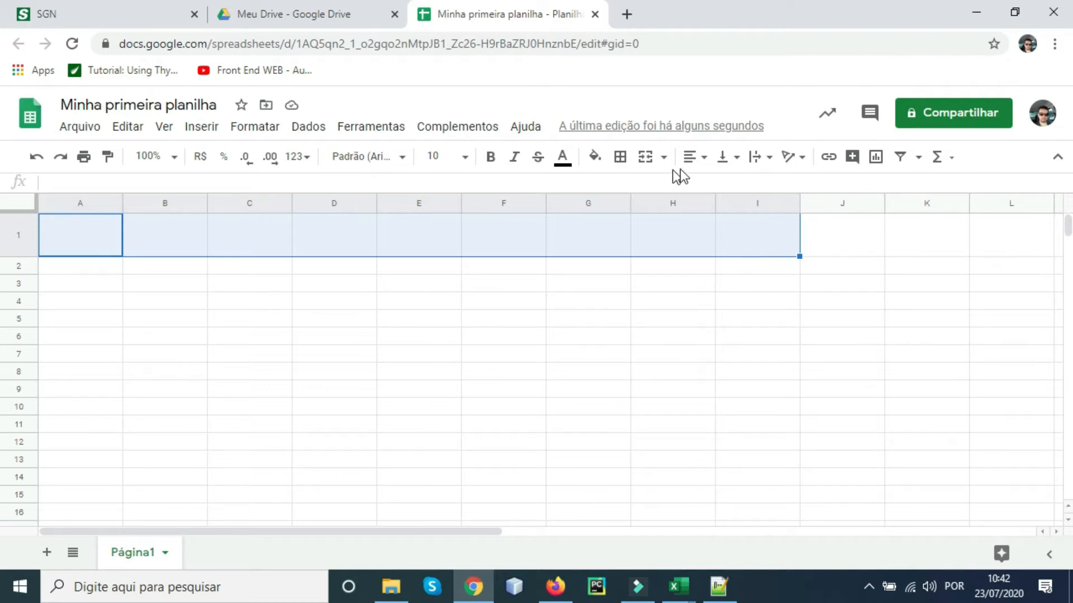
click(699, 159)
click(664, 159)
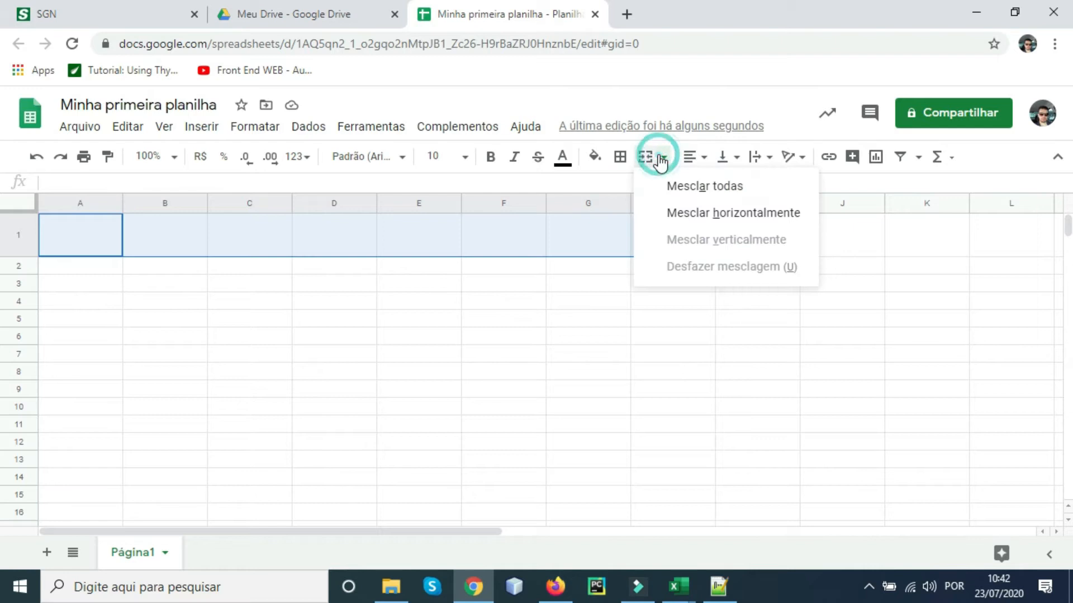
click(595, 287)
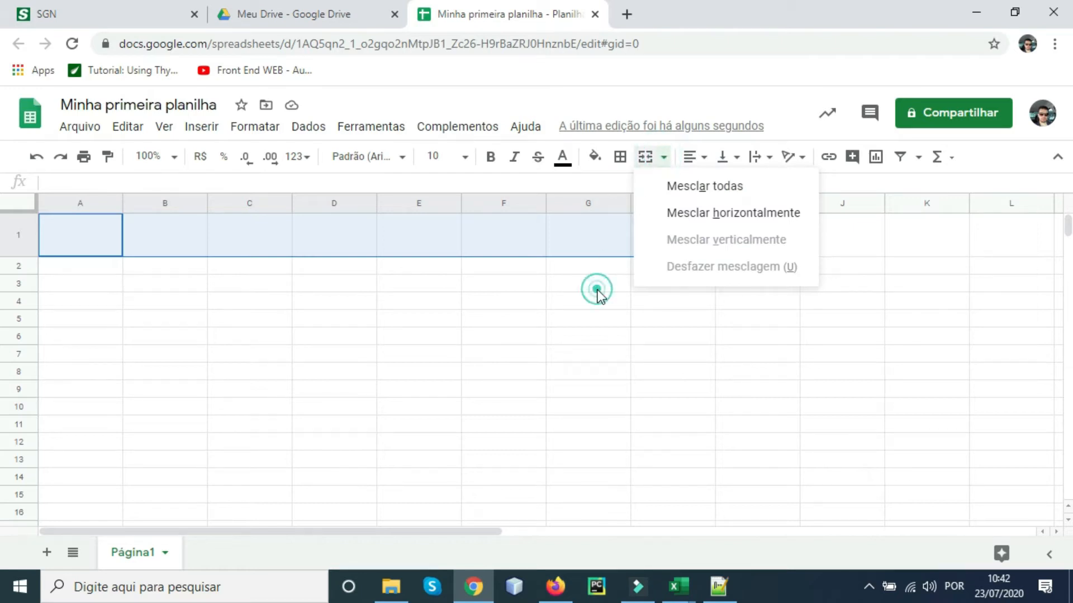
click(759, 231)
drag(658, 227, 85, 234)
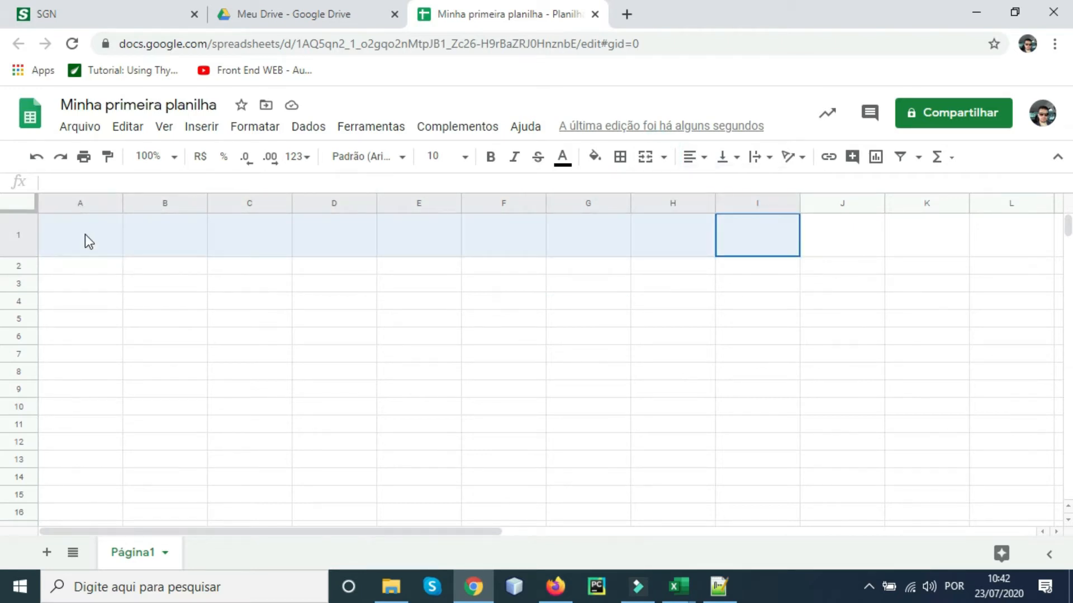
click(664, 159)
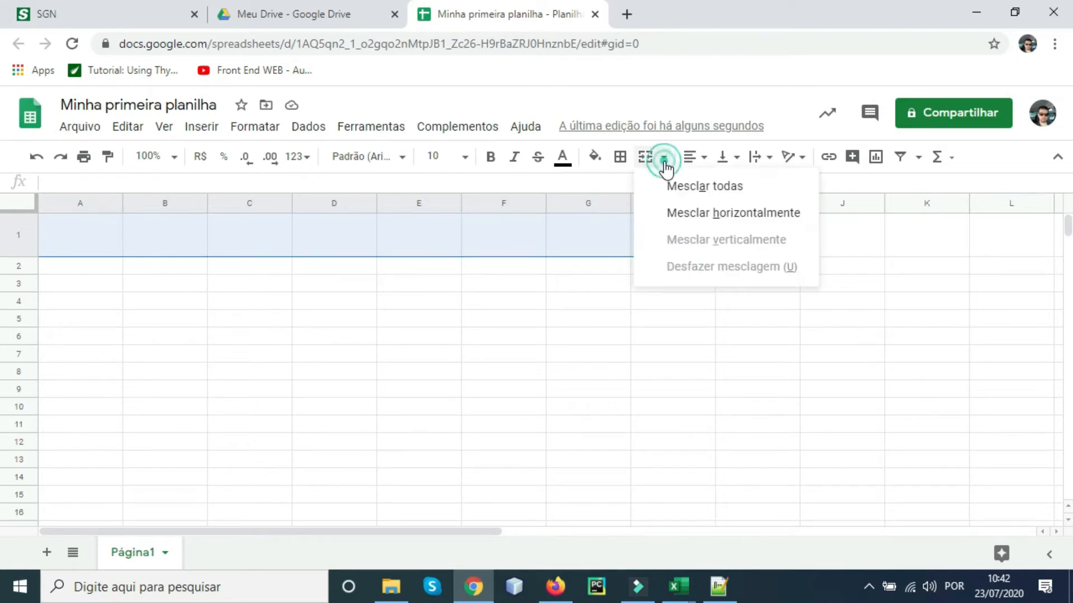
click(690, 190)
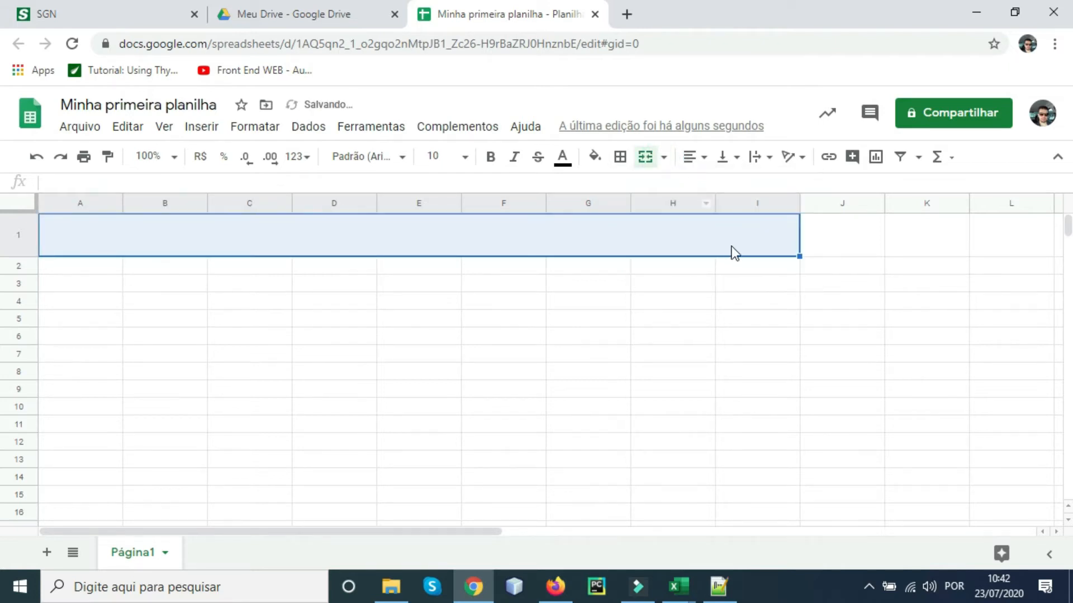
click(139, 303)
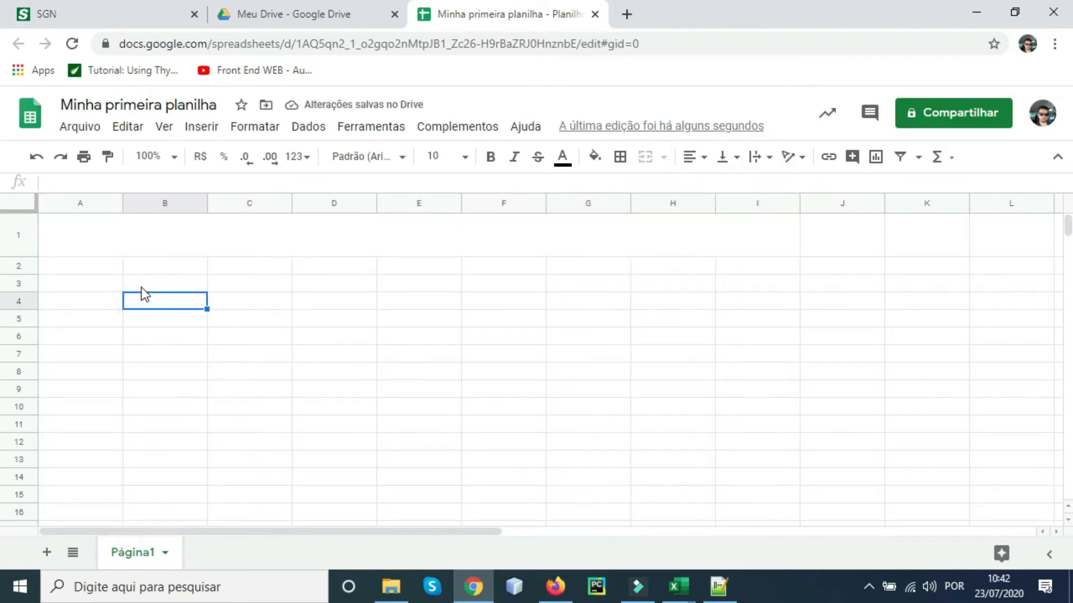
- Fill the merged cell A1:I1 with cornflower blue
click(759, 235)
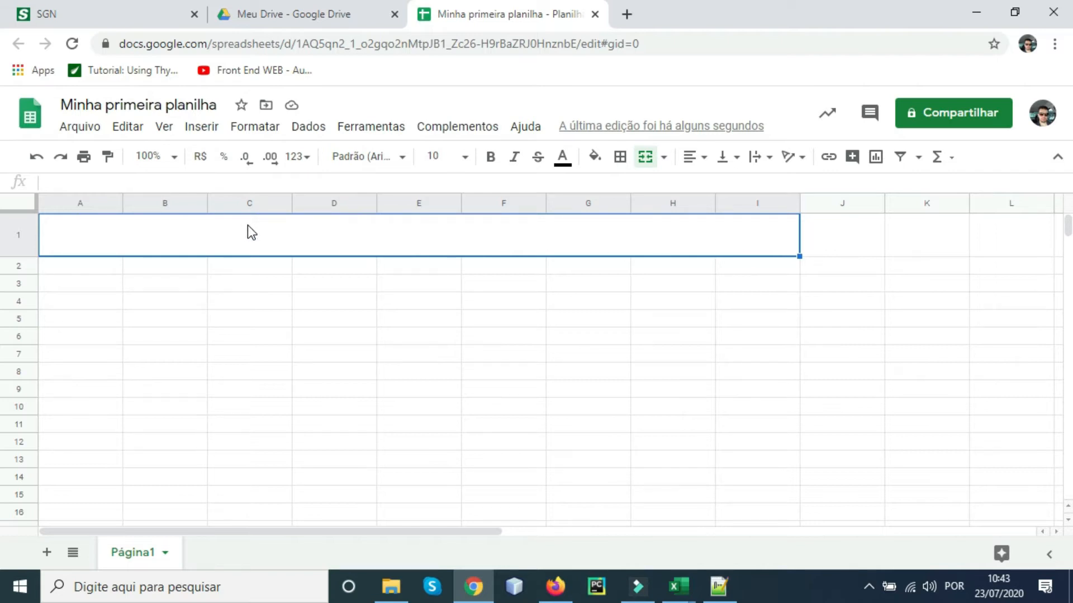
click(595, 157)
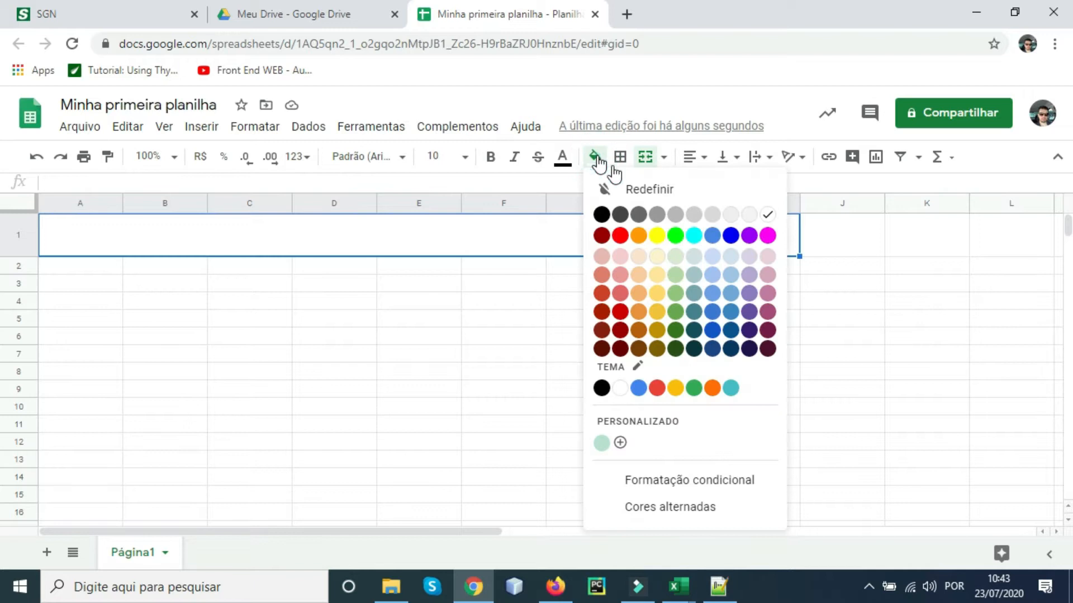
click(711, 237)
click(621, 338)
- Enter the title "Colégio Bom Pastor" in the merged blue cell of row 1
click(454, 242)
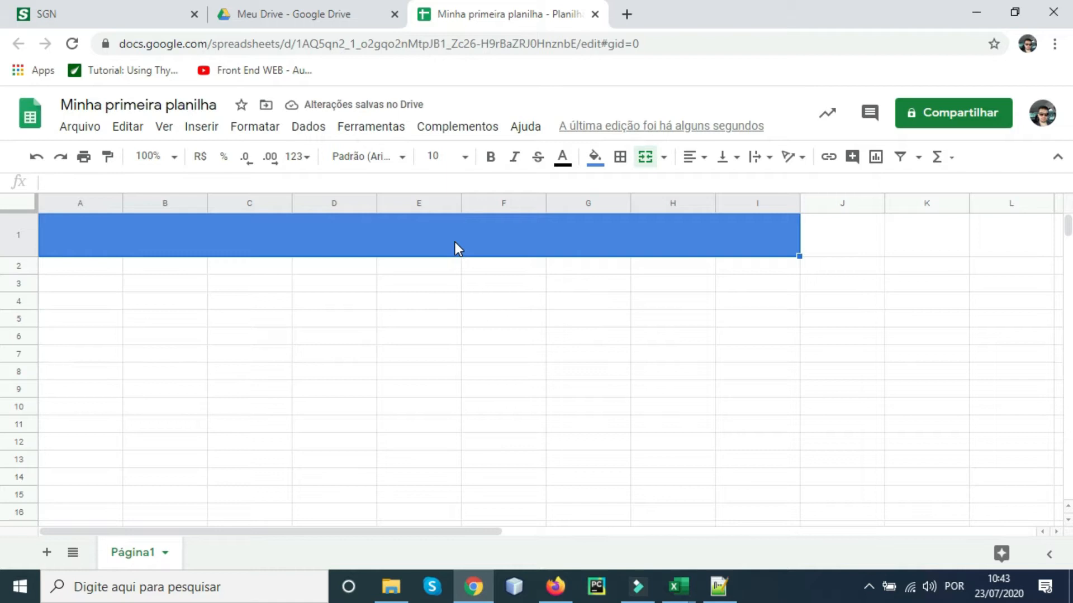
text(Colégio)
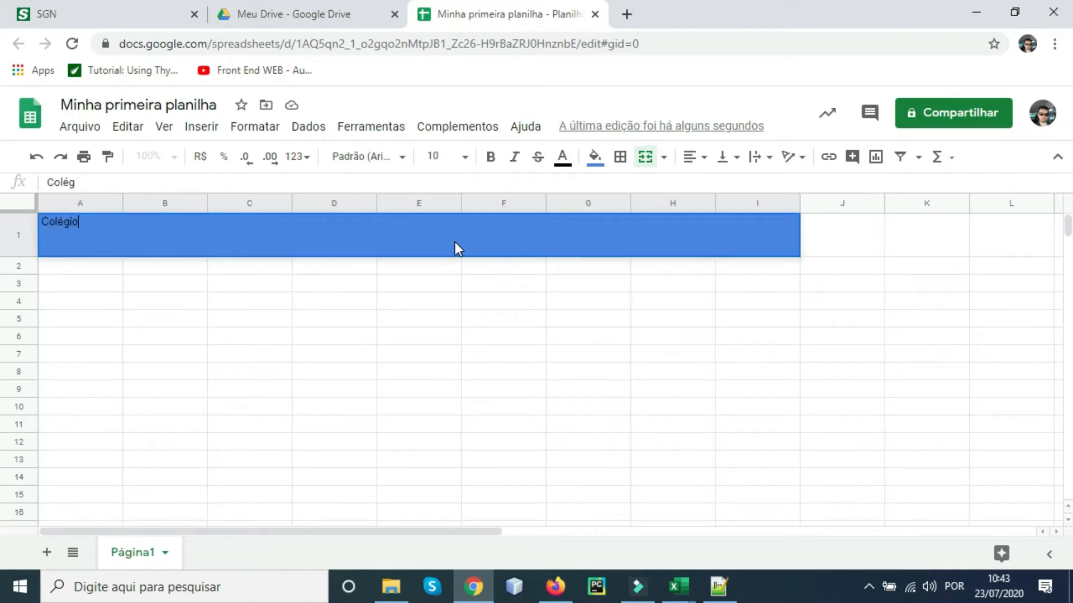
text( Bom Pastor)
click(406, 356)
- Center the "Colégio Bom Pastor" title horizontally and align it vertically to the middle of its merged cell
click(398, 229)
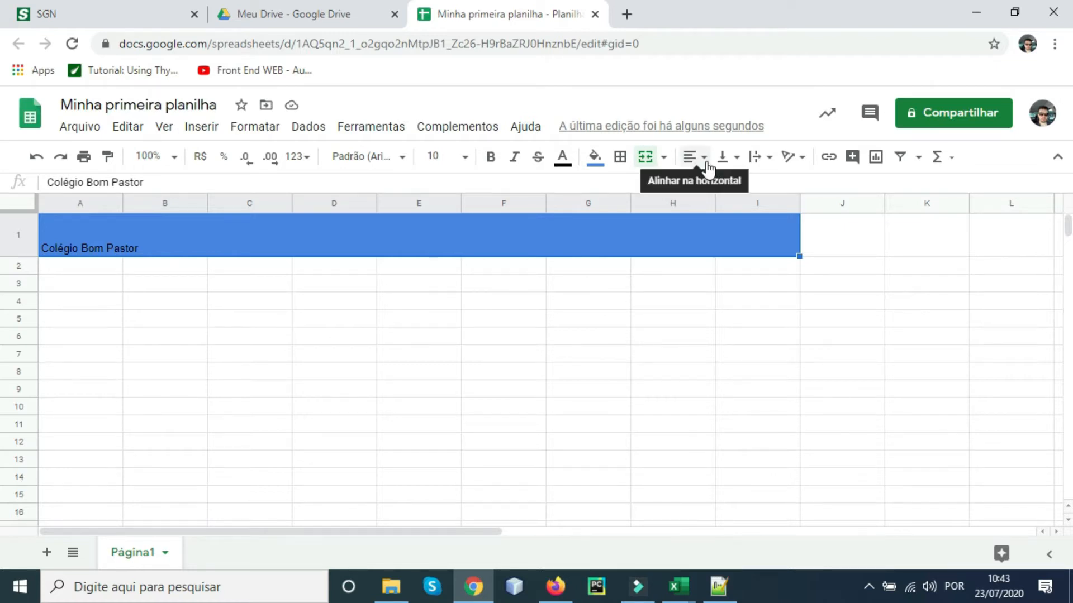
click(634, 341)
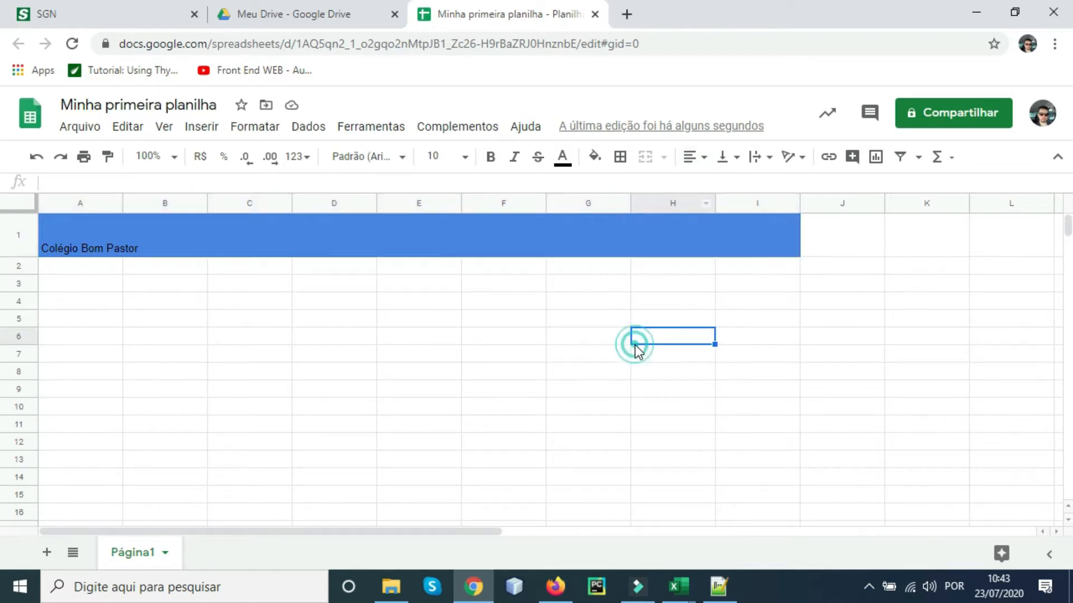
click(366, 233)
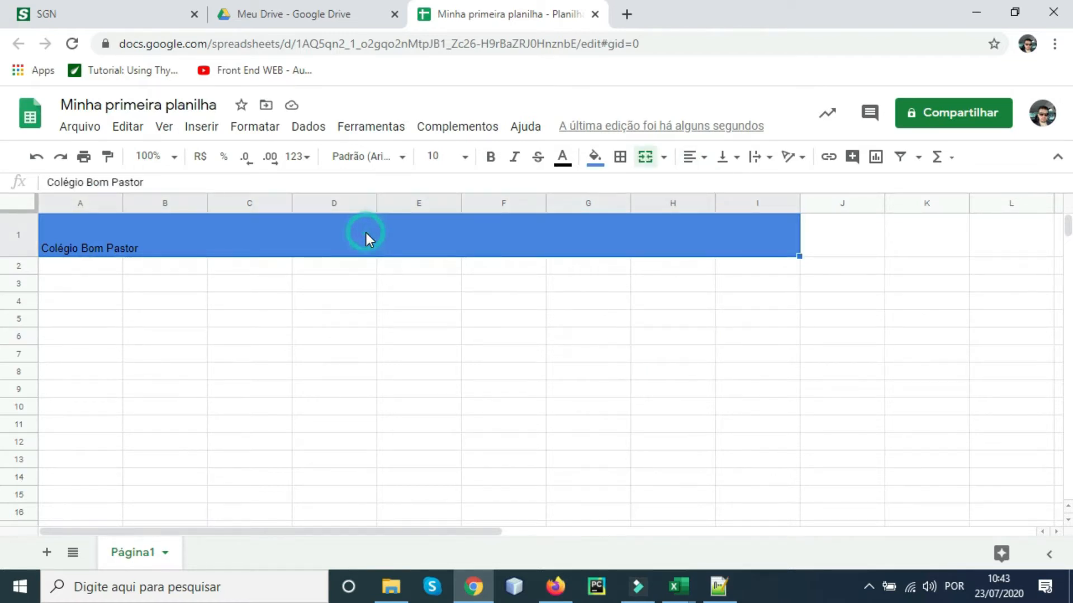
click(706, 166)
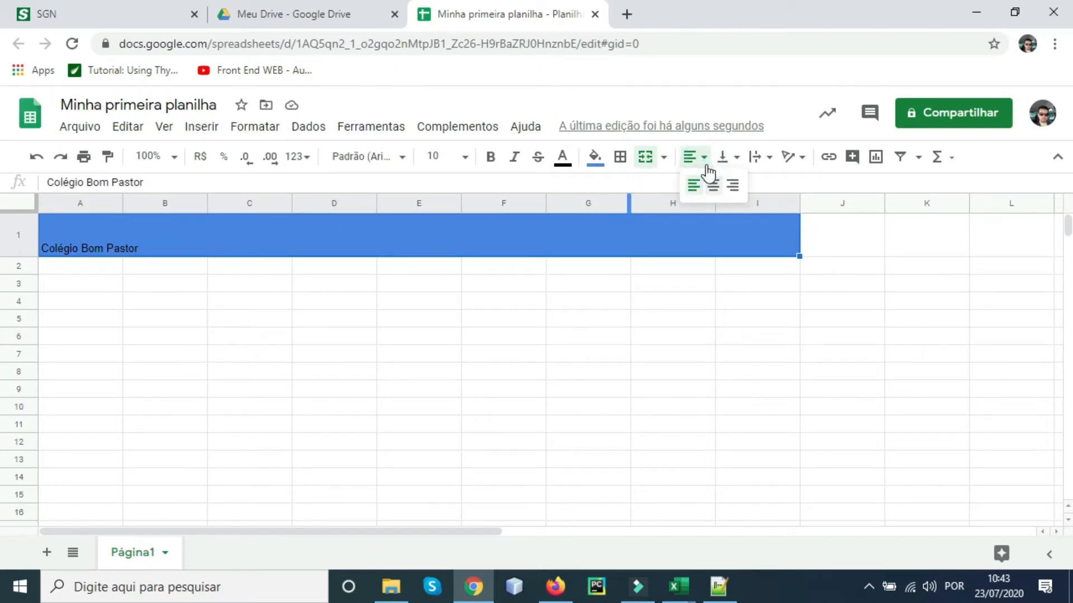
click(714, 192)
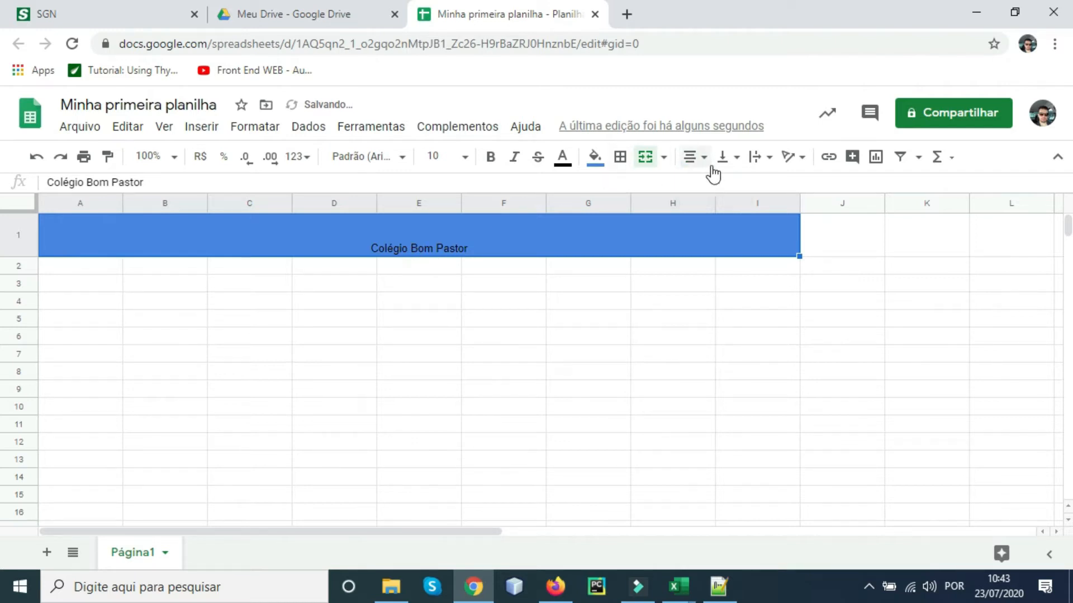
click(739, 161)
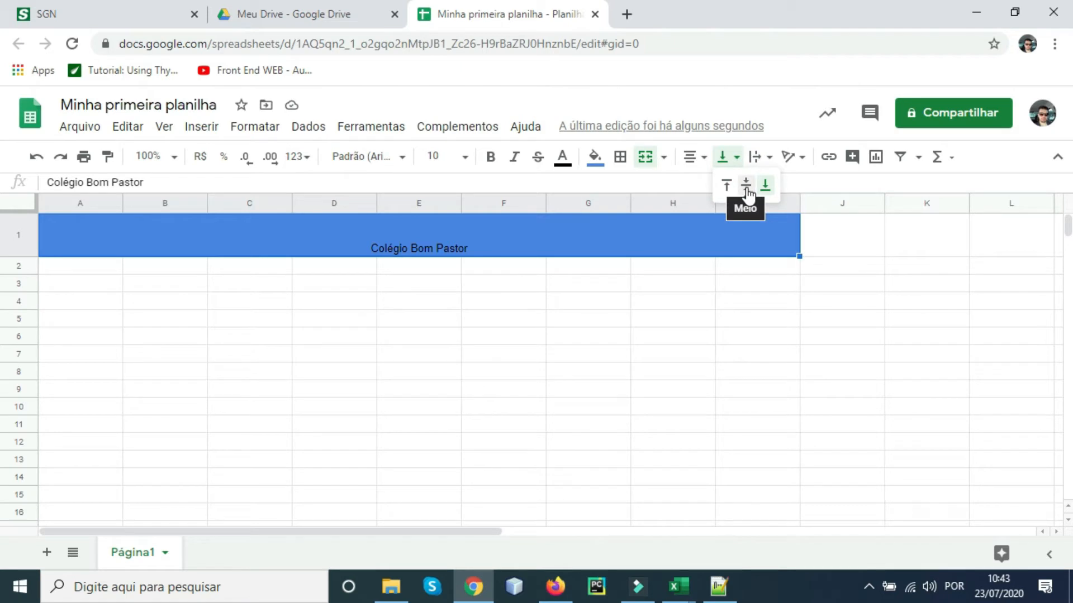
click(749, 196)
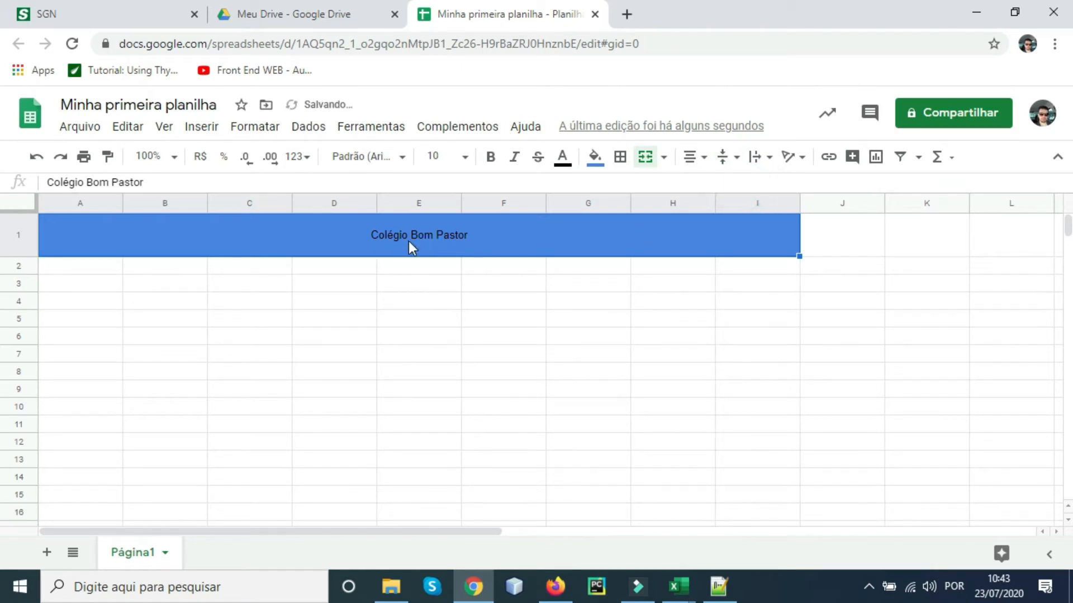
- Set the "Colégio Bom Pastor" title to font size 18 and make it bold
click(467, 157)
click(443, 401)
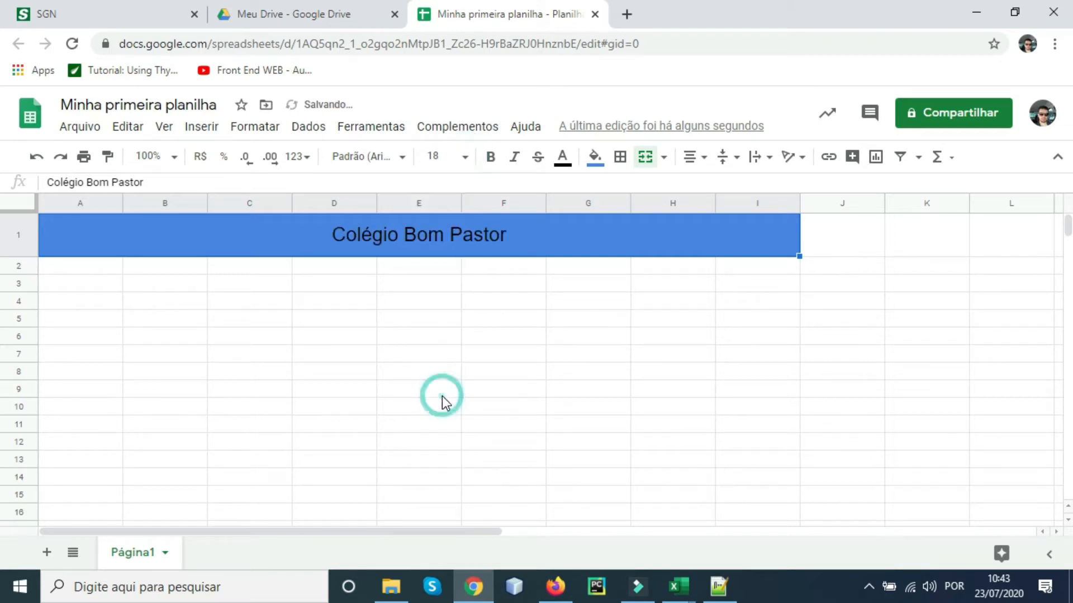
click(491, 157)
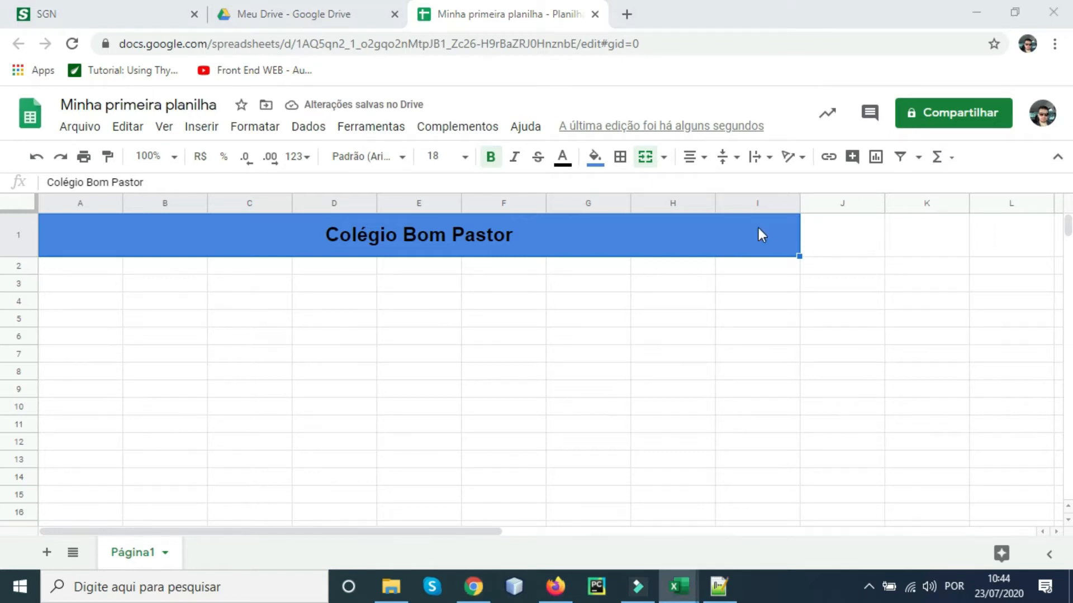
- Enter the column headings "Aluno" in cell A2 and "1º Bimestre" in cell B2
click(87, 266)
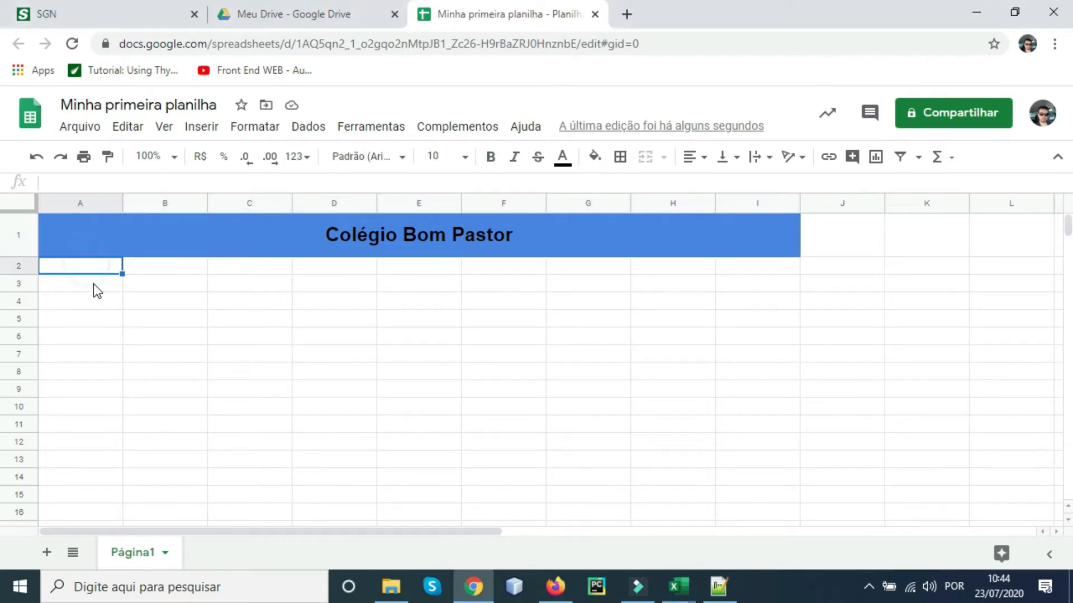
text(Aluno)
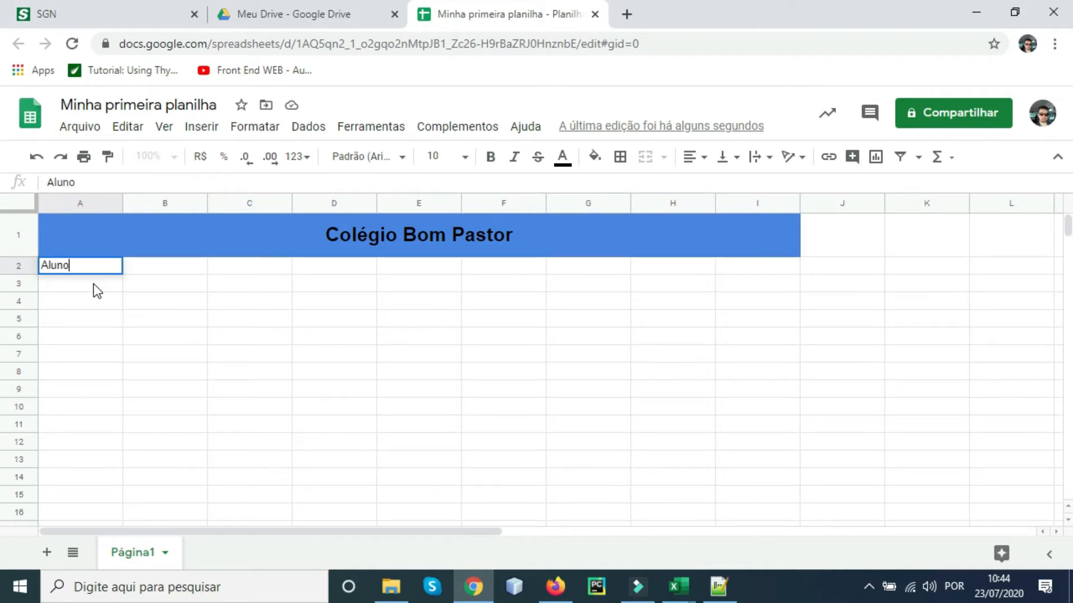
key(Tab)
text(1)
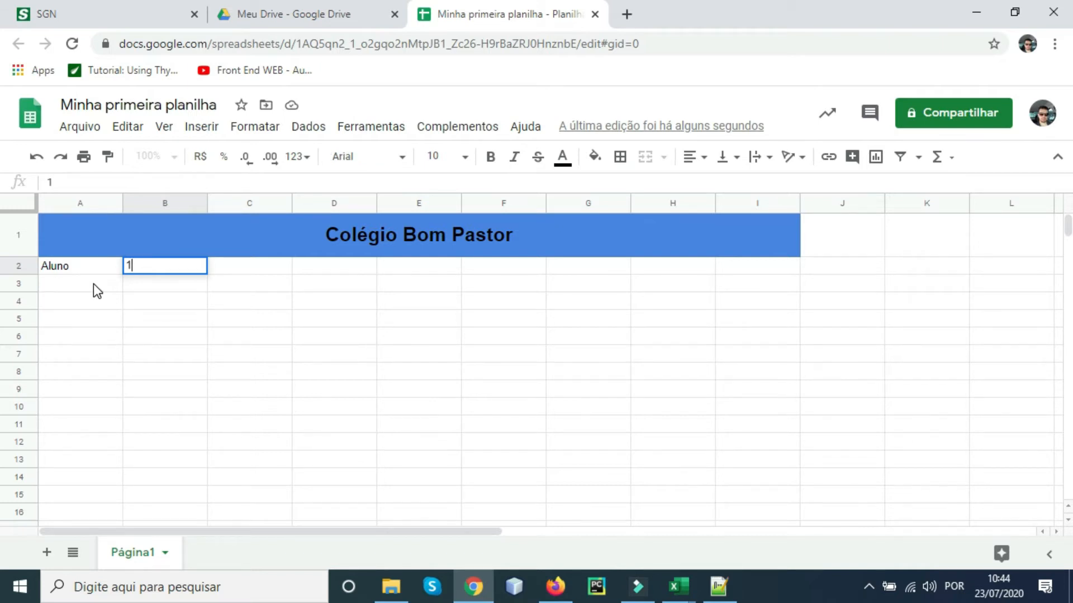
text( º Bimestre)
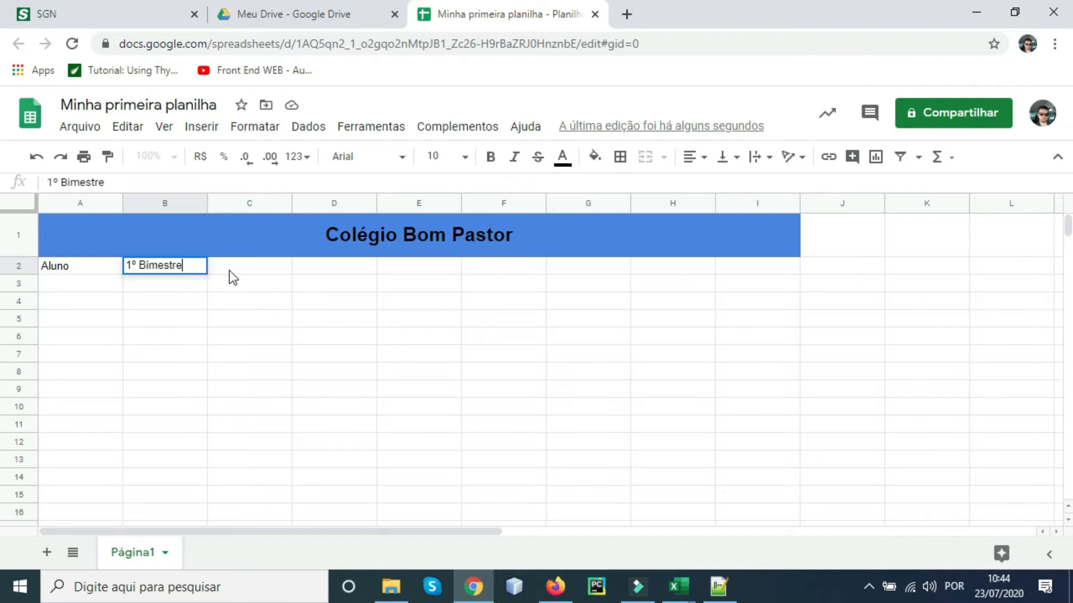
click(187, 306)
- Copy the "1º Bimestre" heading from B2 into cells C2, D2 and E2
click(182, 268)
key(ctrl+c)
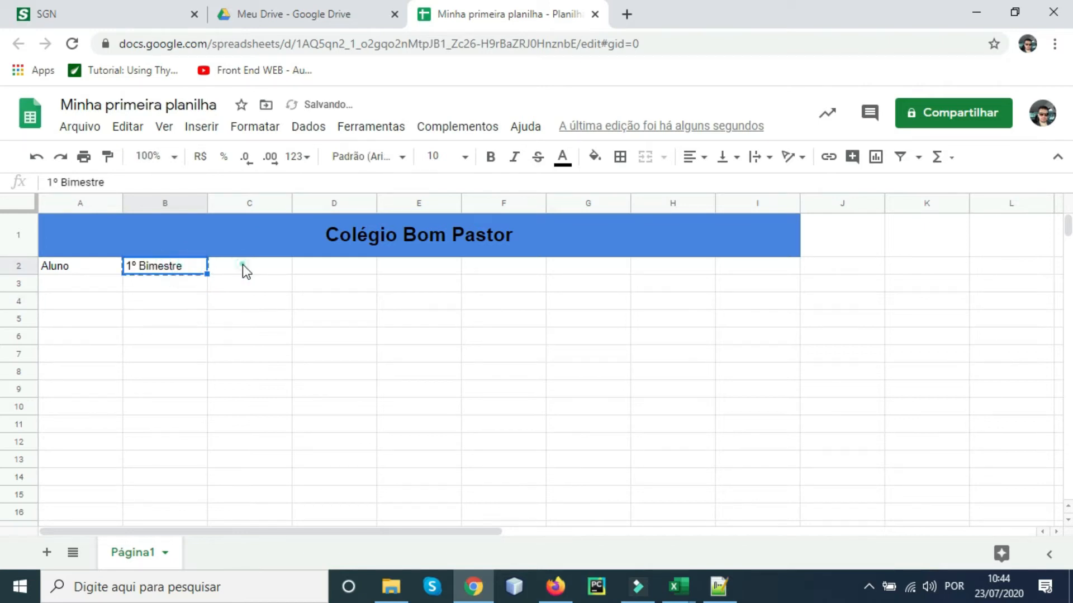
click(242, 264)
key(ctrl+v)
click(317, 266)
key(ctrl+v)
click(401, 266)
key(ctrl+v)
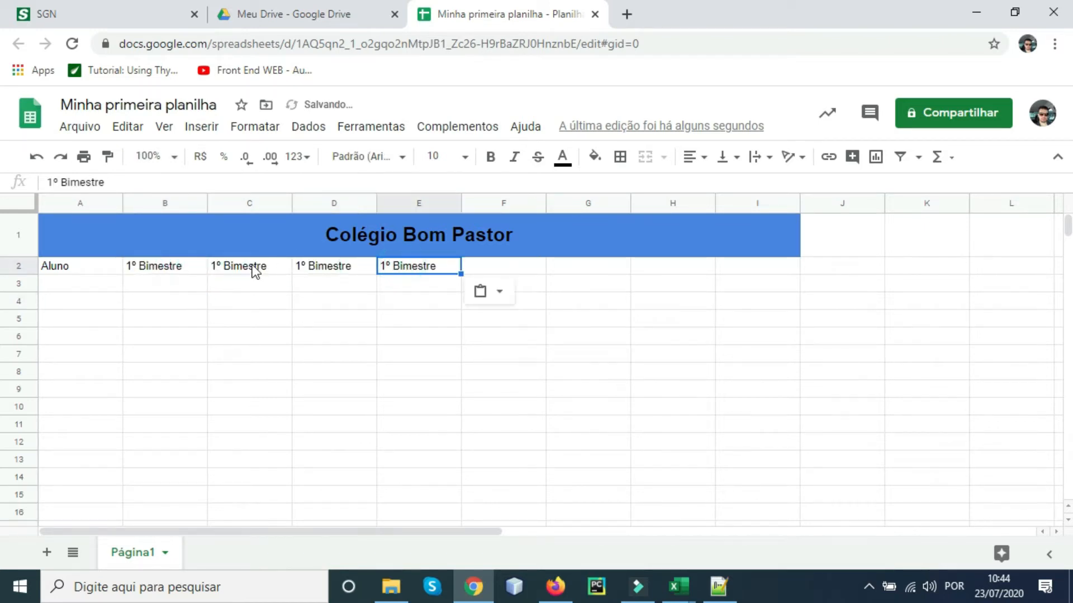
- Change the copied headings to "2º Bimestre" in C2, "3º Bimestre" in D2 and "4º Bimestre" in E2
click(218, 267)
key(BackSpace)
text(e)
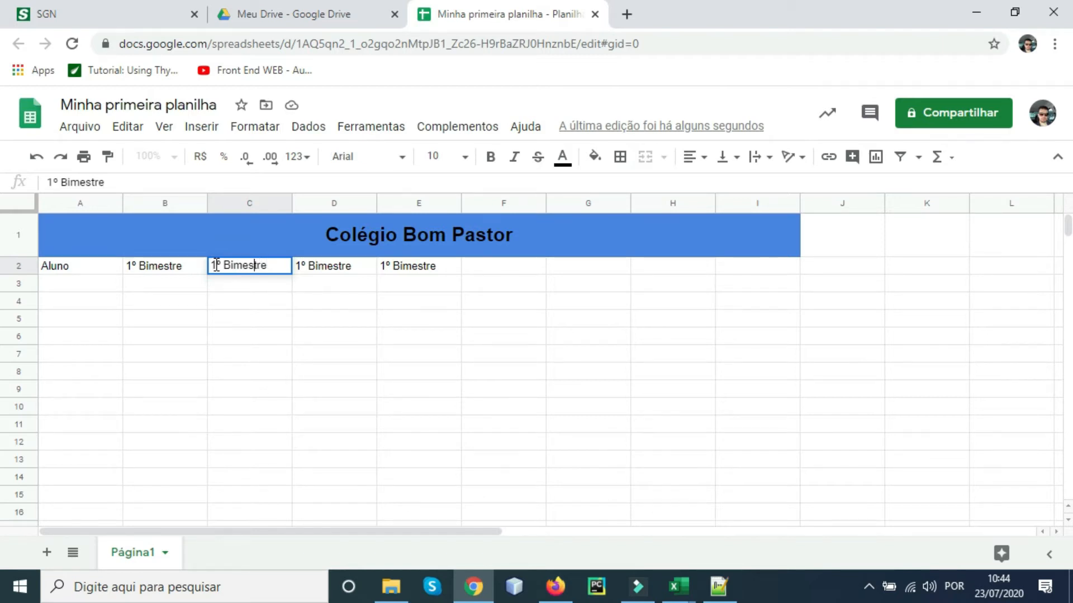
key(BackSpace)
text(2)
double_click(297, 267)
key(BackSpace)
text(3)
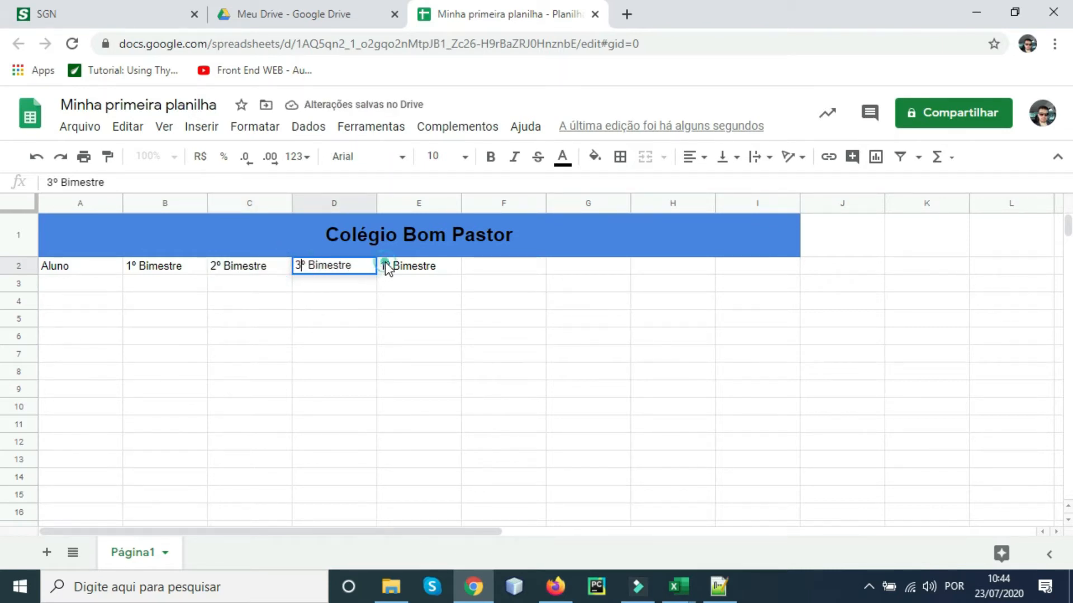
double_click(380, 267)
key(Delete)
text(4)
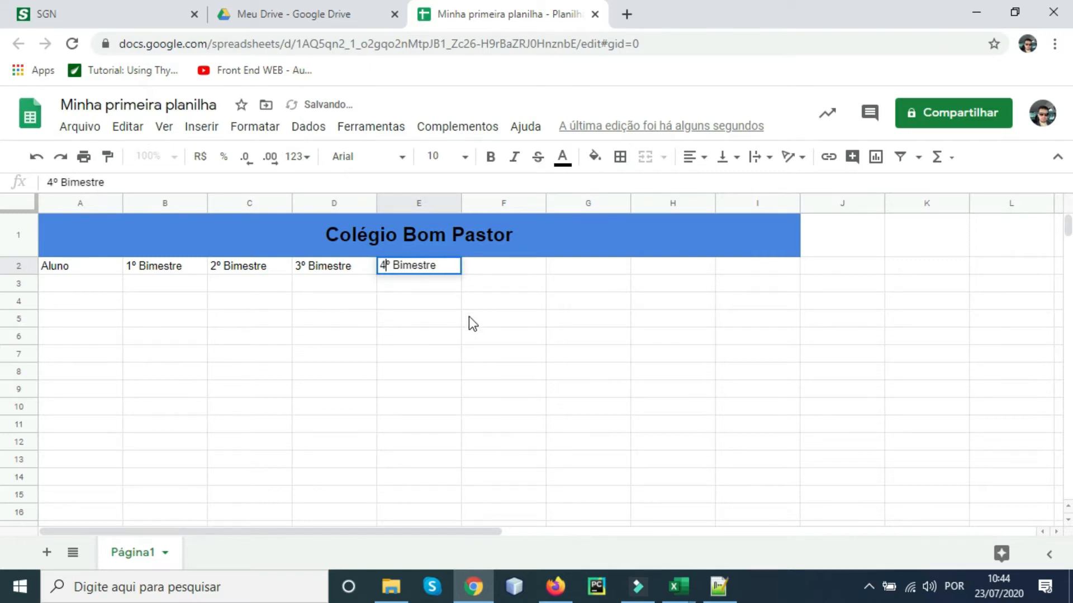
click(469, 317)
- Enter the column headings "Soma" in cell F2 and "Média" in cell G2
click(508, 257)
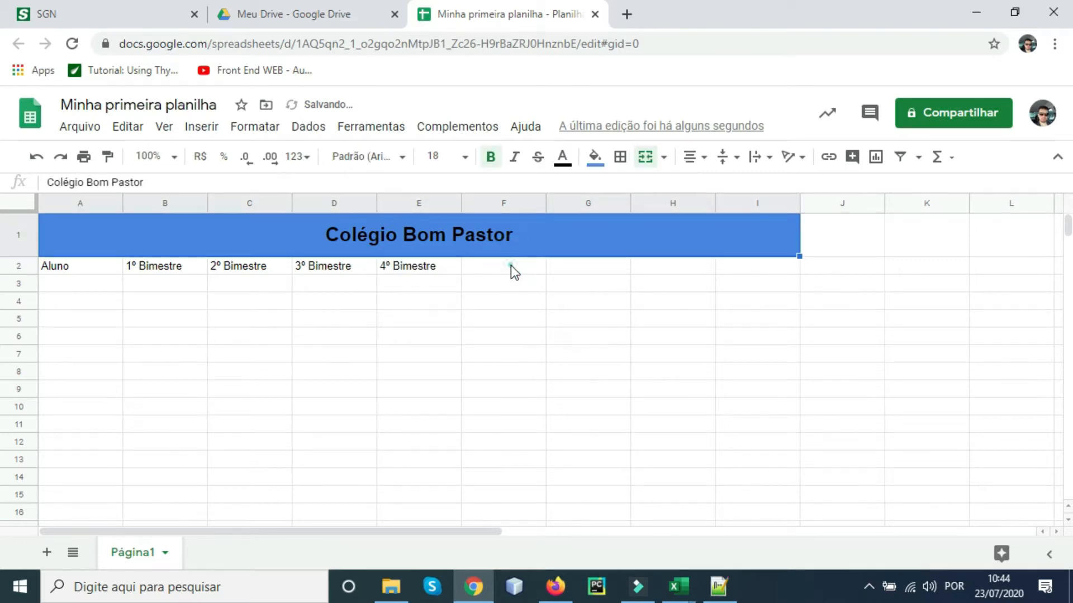
click(510, 266)
text(Sooma)
key(BackSpace)
key(BackSpace)
key(BackSpace)
text(ma)
key(Tab)
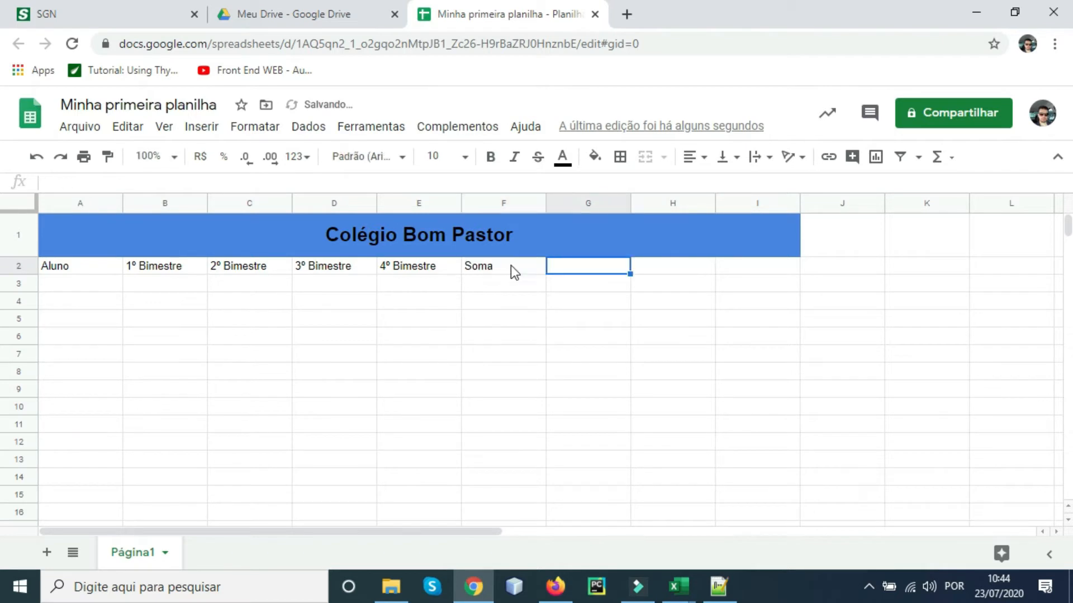
text(Média)
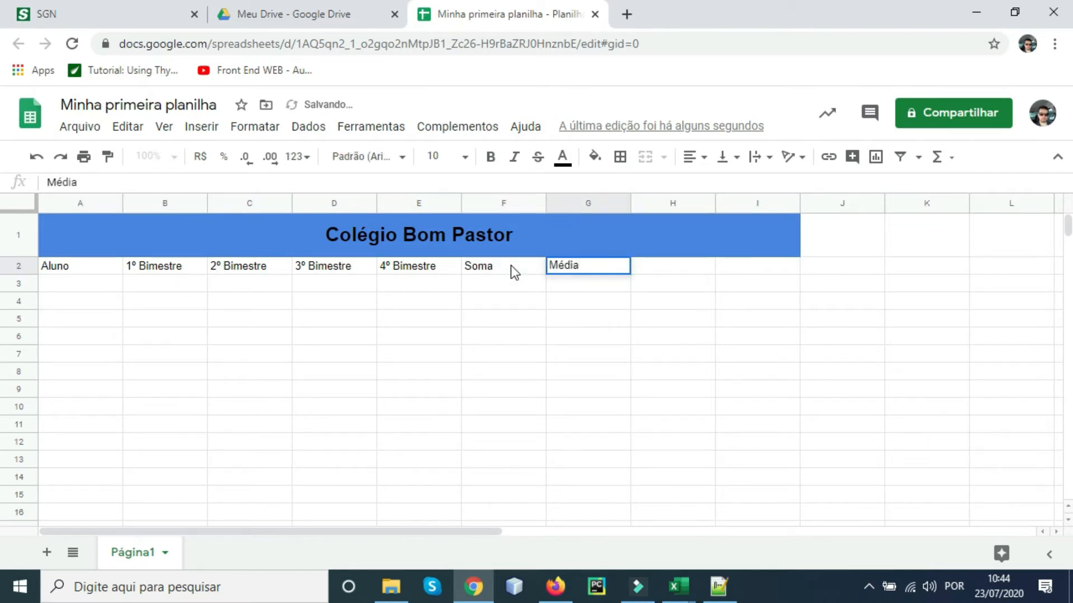
key(Tab)
- Enter the column headings "Frequência" in cell H2 and "Status" in cell I2
text(Fre)
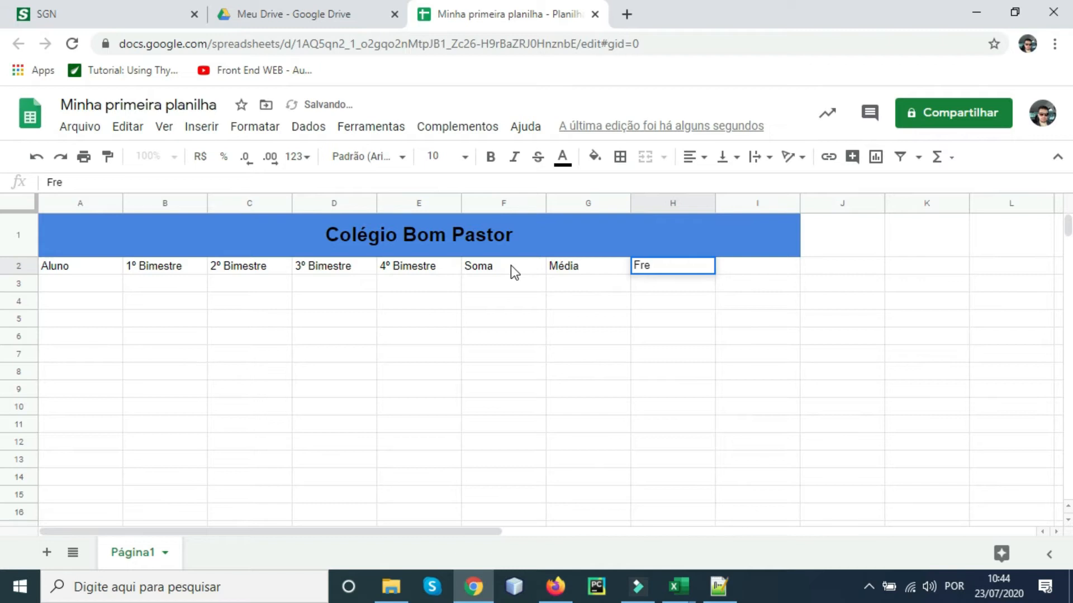
text(Quência)
key(BackSpace)
key(BackSpace)
key(BackSpace)
key(BackSpace)
key(BackSpace)
key(BackSpace)
key(BackSpace)
text(qu)
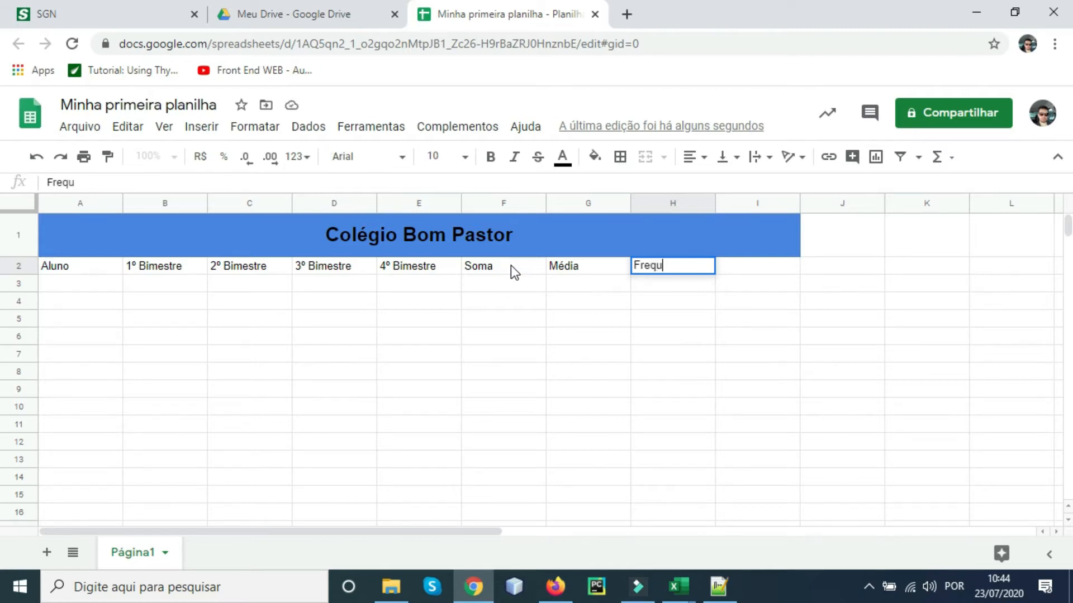
text(ência)
key(Tab)
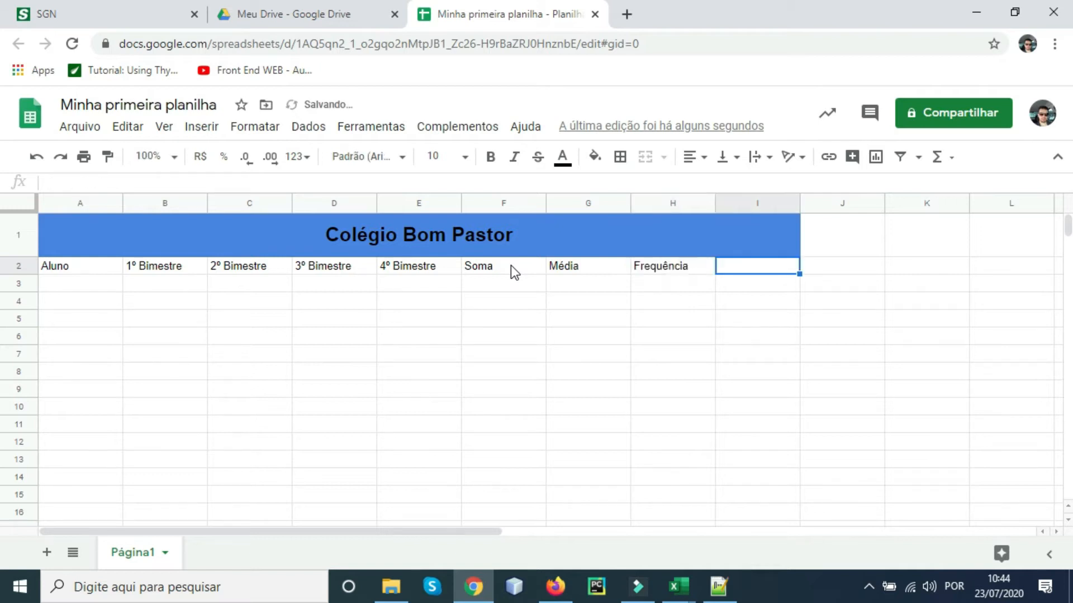
text(Status)
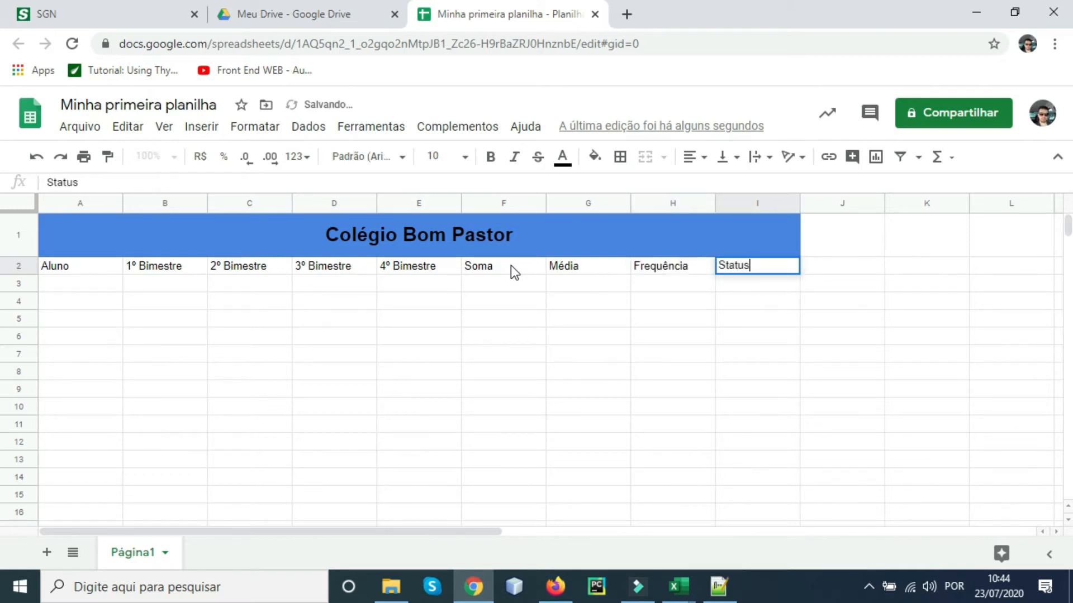
click(535, 414)
- Center the headings in A2:I2 horizontally and add an outer border around the heading row
drag(742, 270, 85, 267)
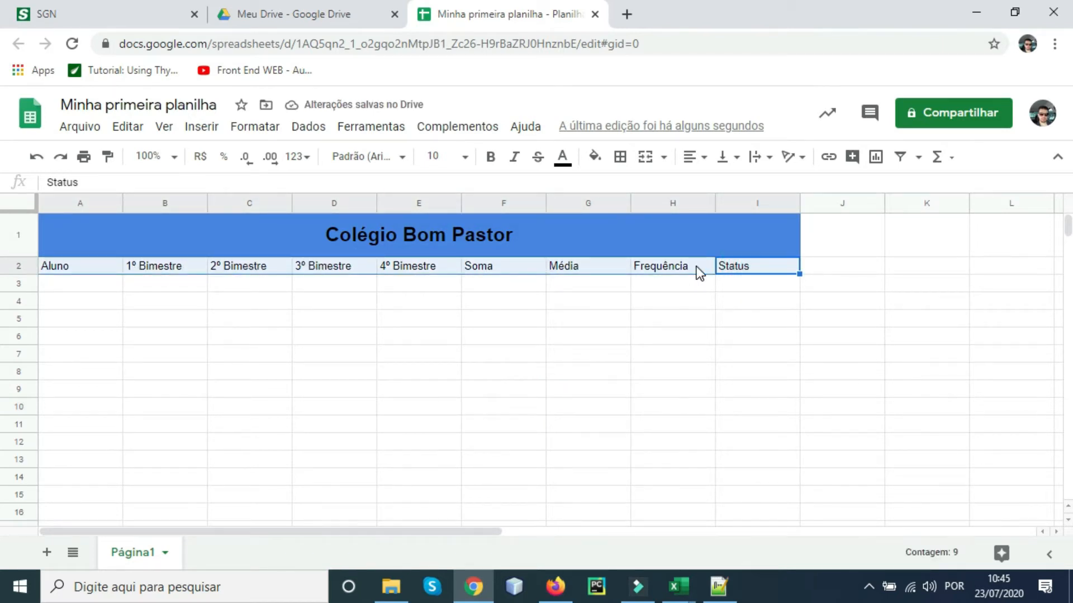
click(702, 161)
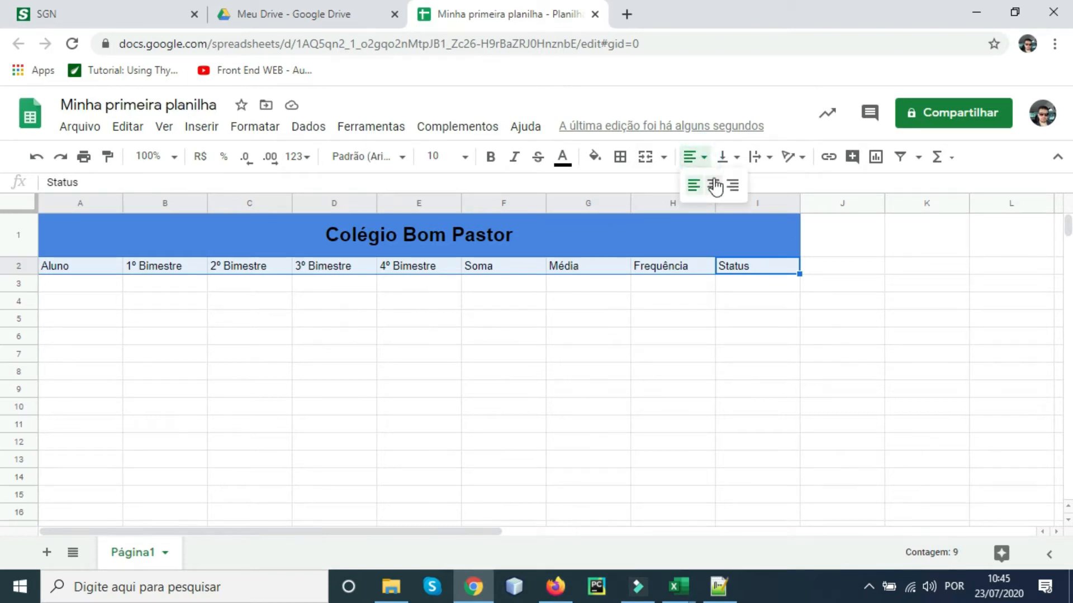
click(717, 182)
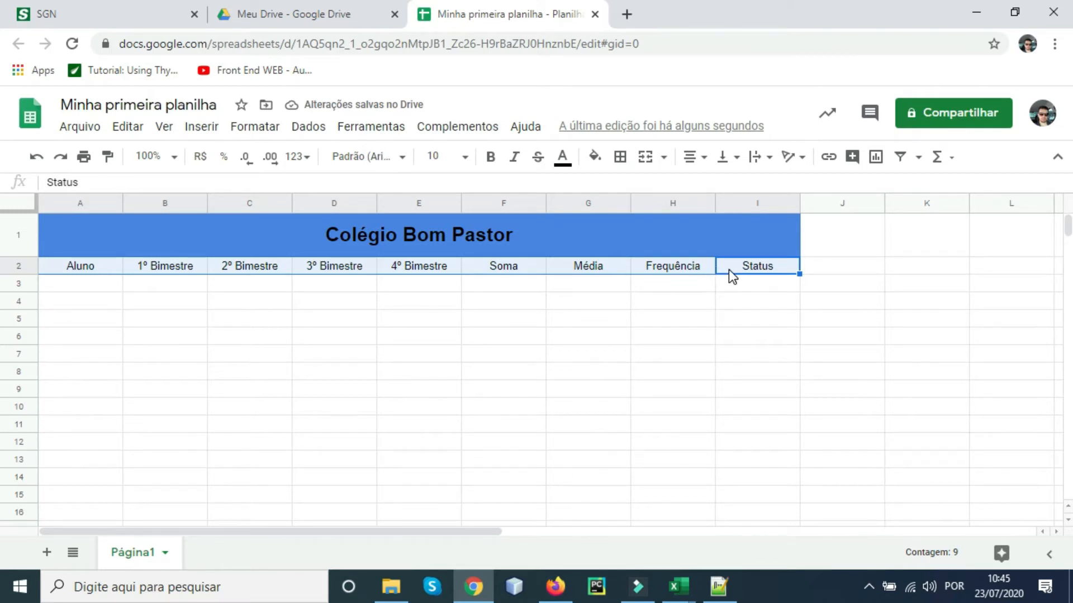
click(629, 159)
click(719, 191)
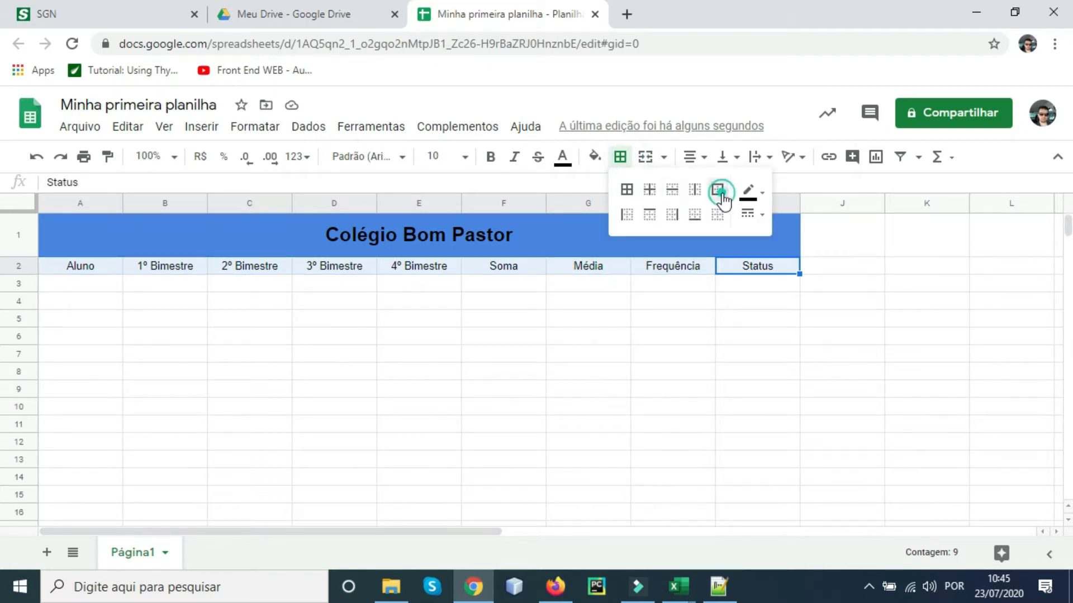
click(142, 327)
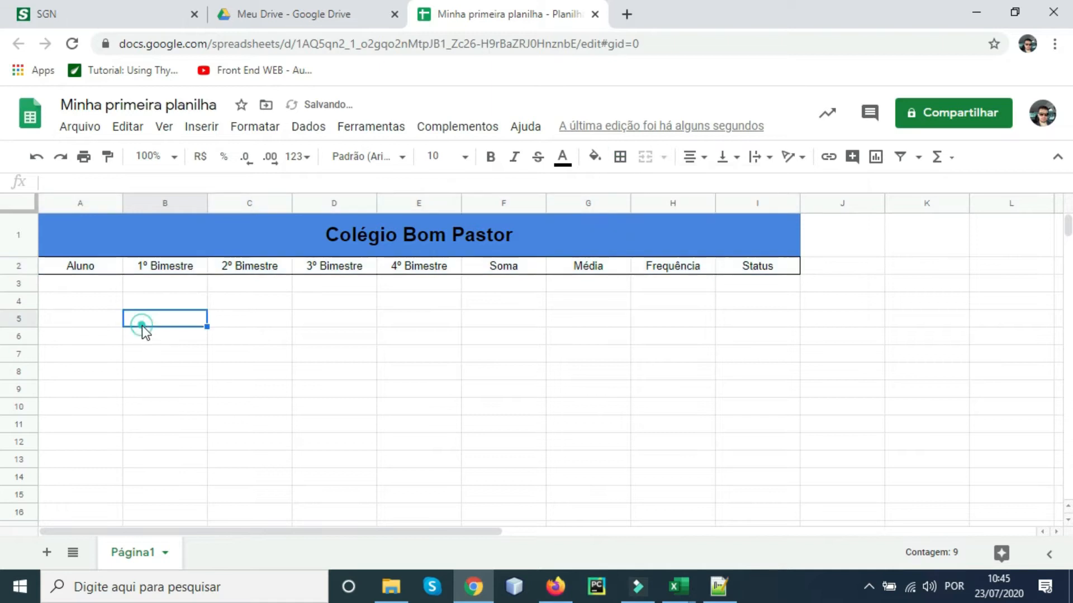
- Add an outer border around the empty data area A3:I9 below the headings
click(73, 283)
drag(72, 287, 767, 398)
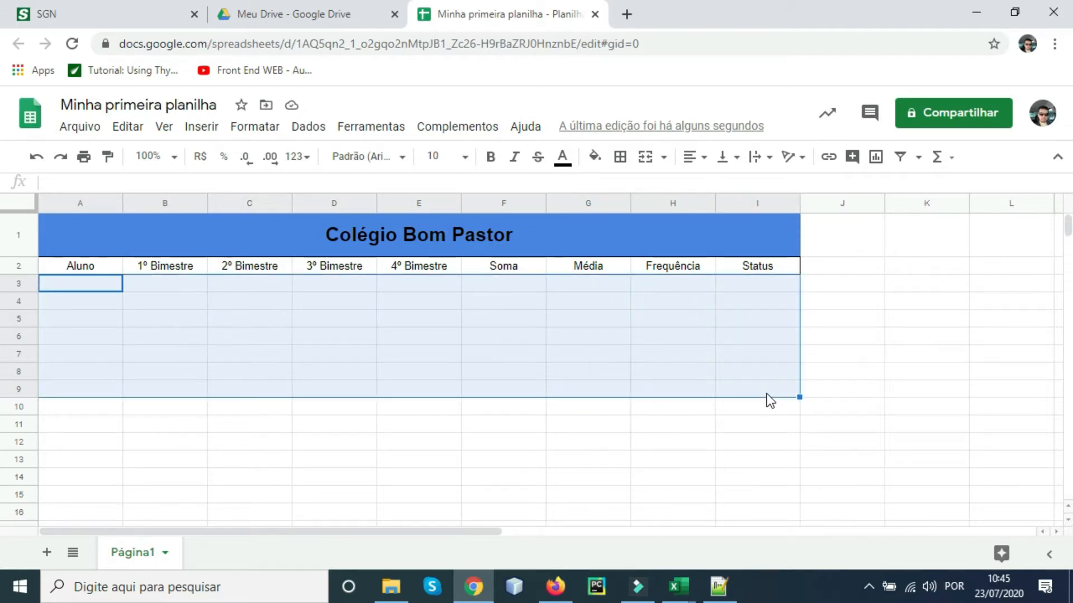
click(629, 164)
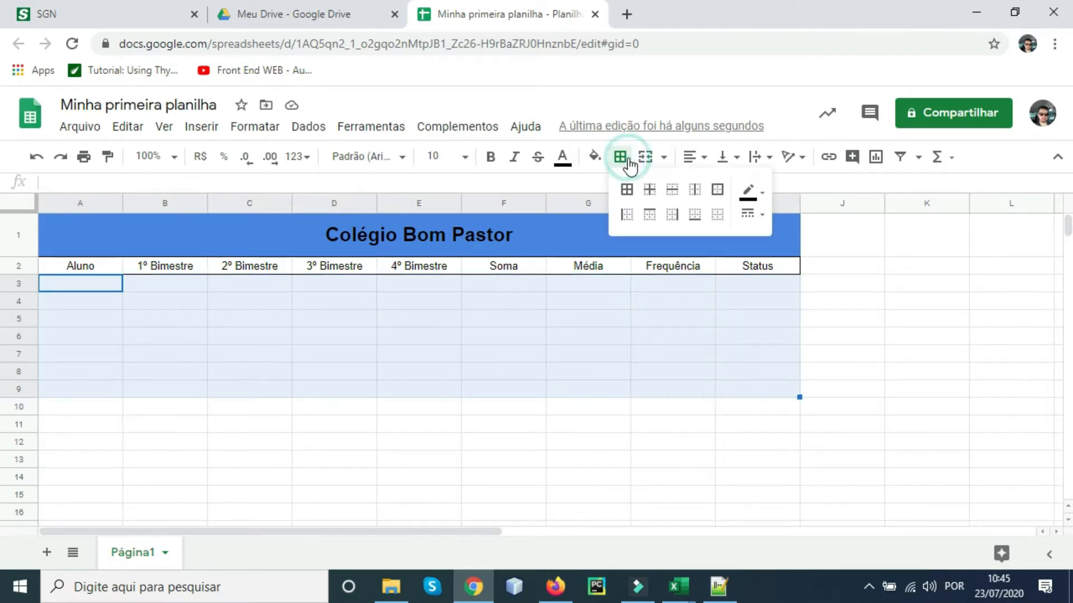
click(719, 190)
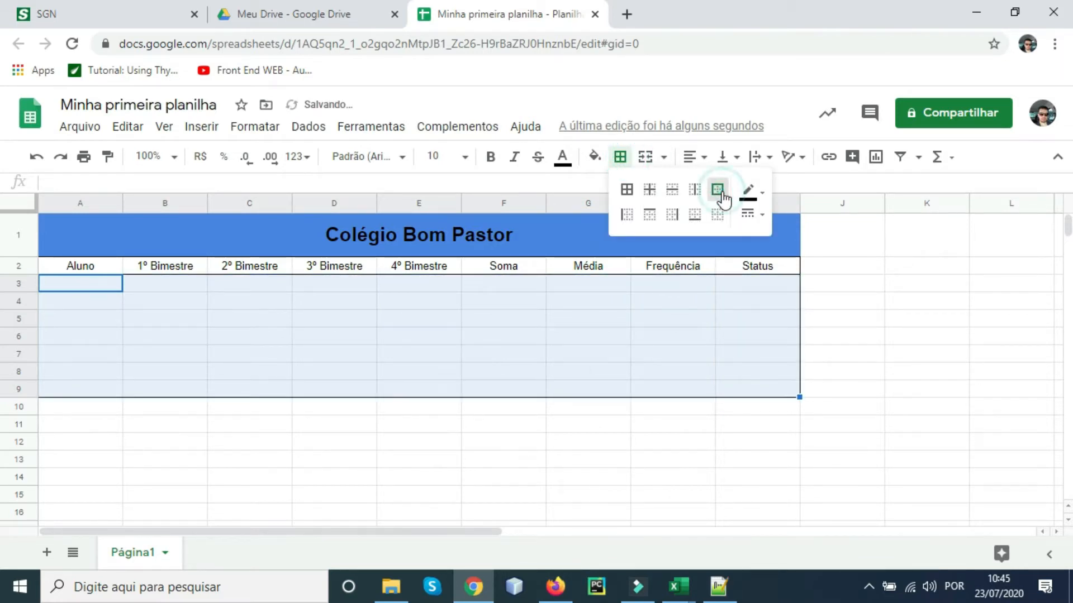
click(833, 315)
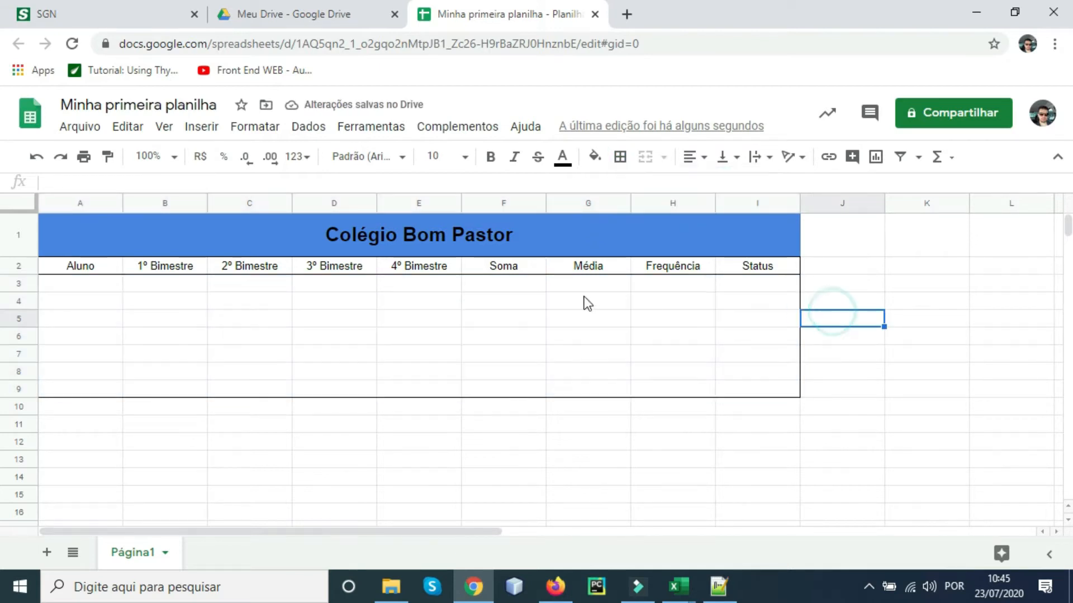
- Add outer borders around the "Soma" cells F3:F9 and the "Frequência" cells H3:H9
click(531, 284)
drag(531, 286, 530, 388)
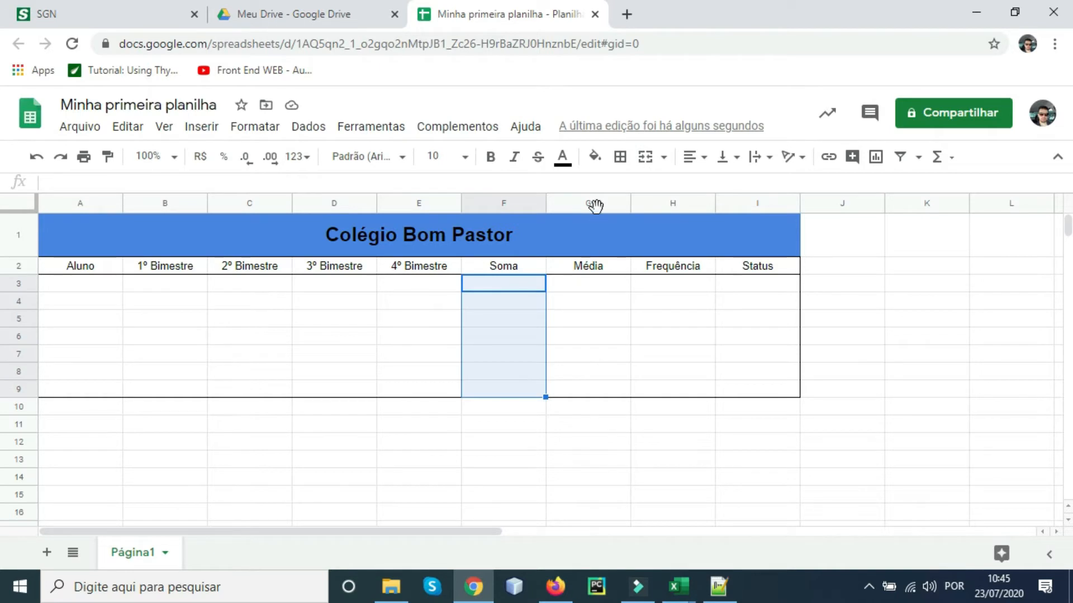
click(620, 156)
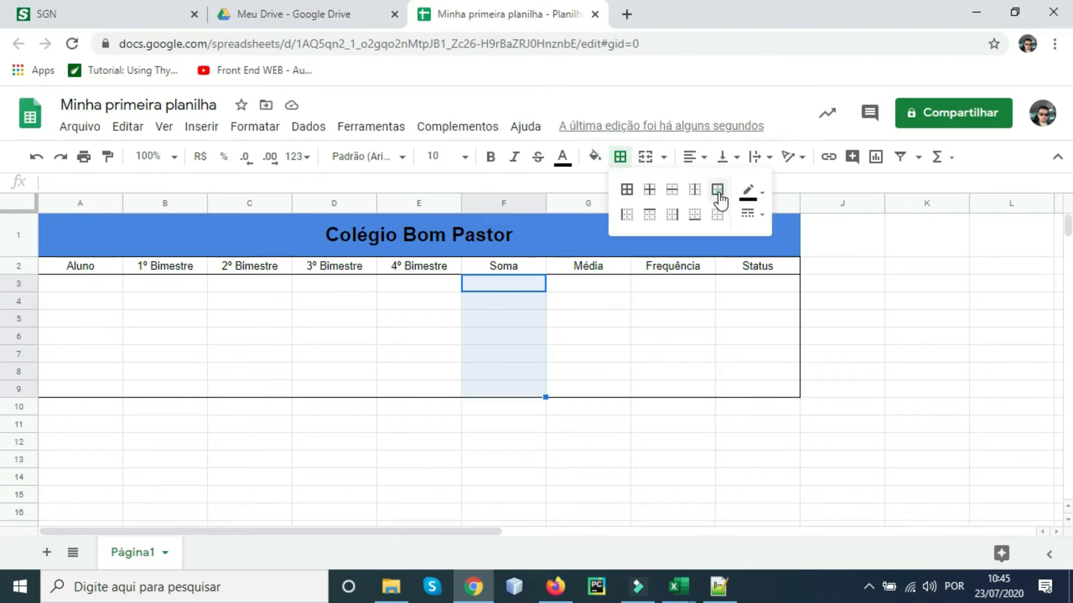
click(717, 190)
drag(608, 288, 598, 393)
drag(680, 281, 678, 393)
click(619, 156)
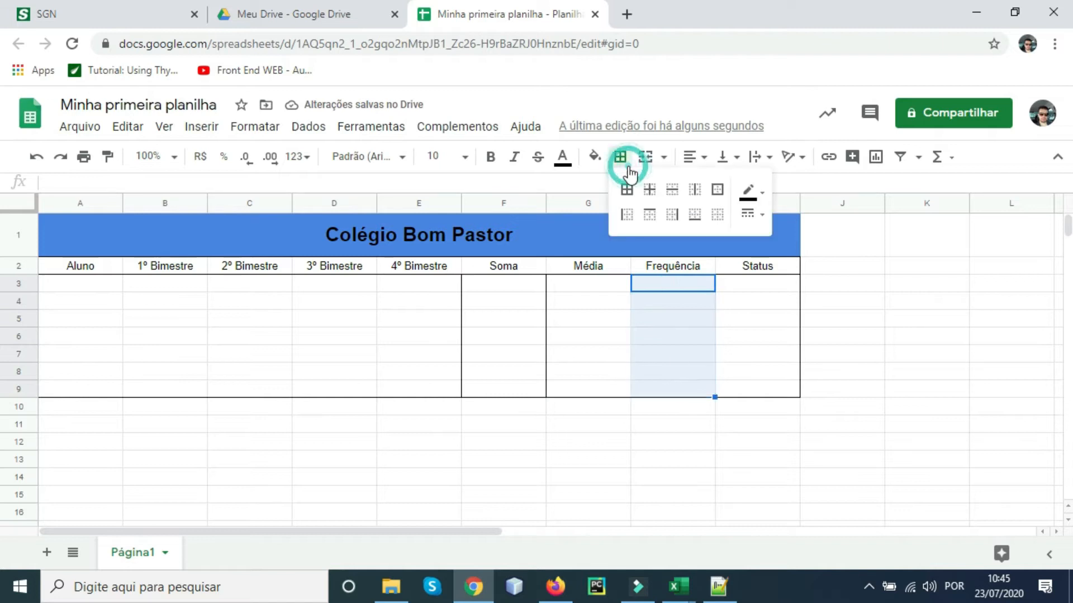
click(717, 190)
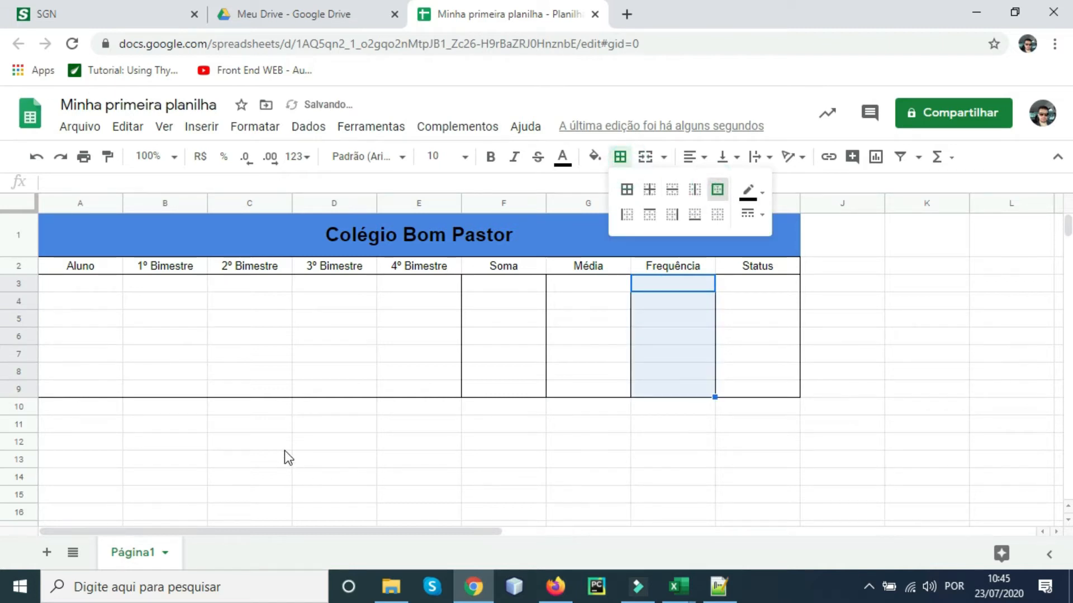
- Add an outer border around the "Aluno" cells A3:A9
drag(115, 282, 112, 393)
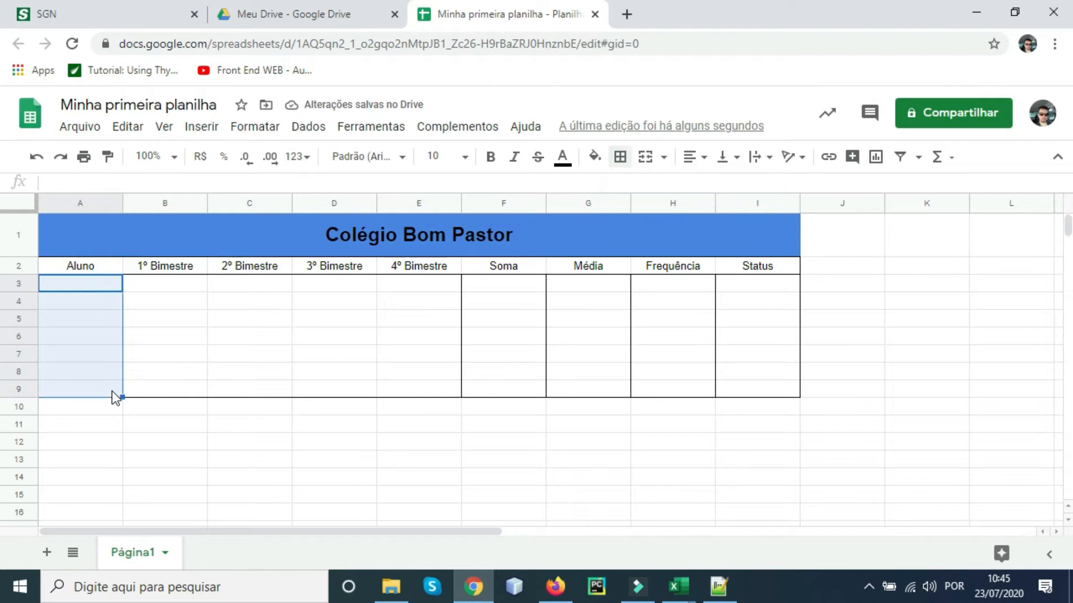
click(619, 156)
click(717, 189)
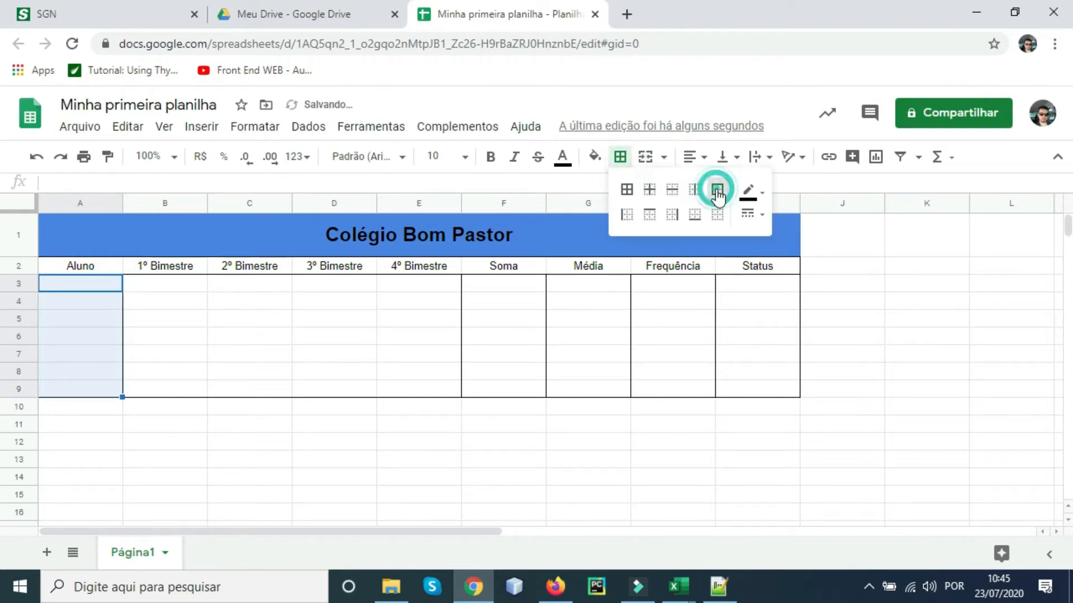
click(283, 461)
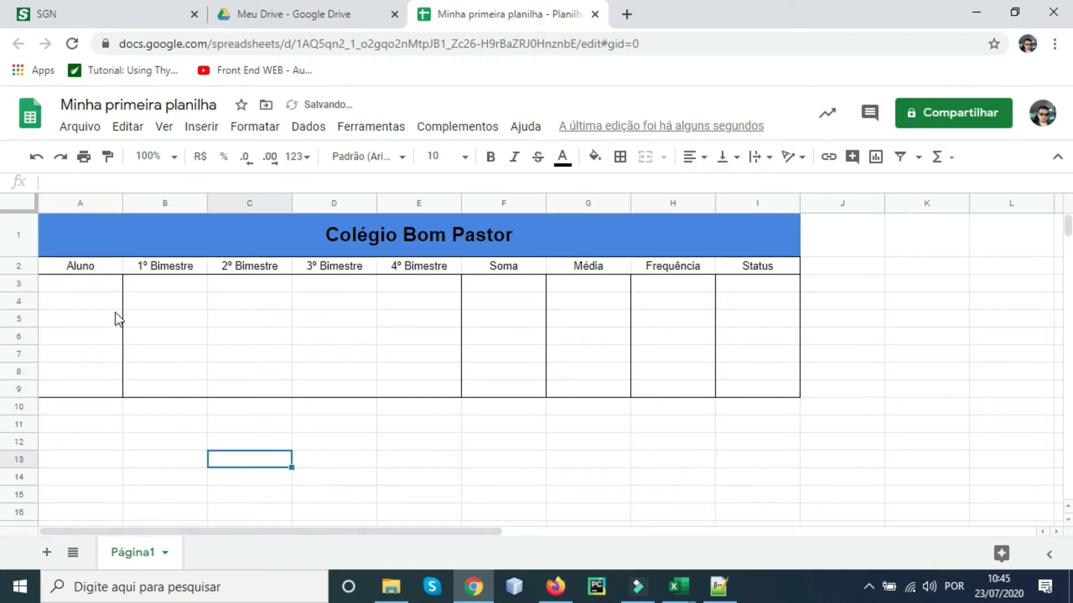
- Enter the seven students' first names in the "Aluno" column, one per cell from A3 to A9
click(97, 285)
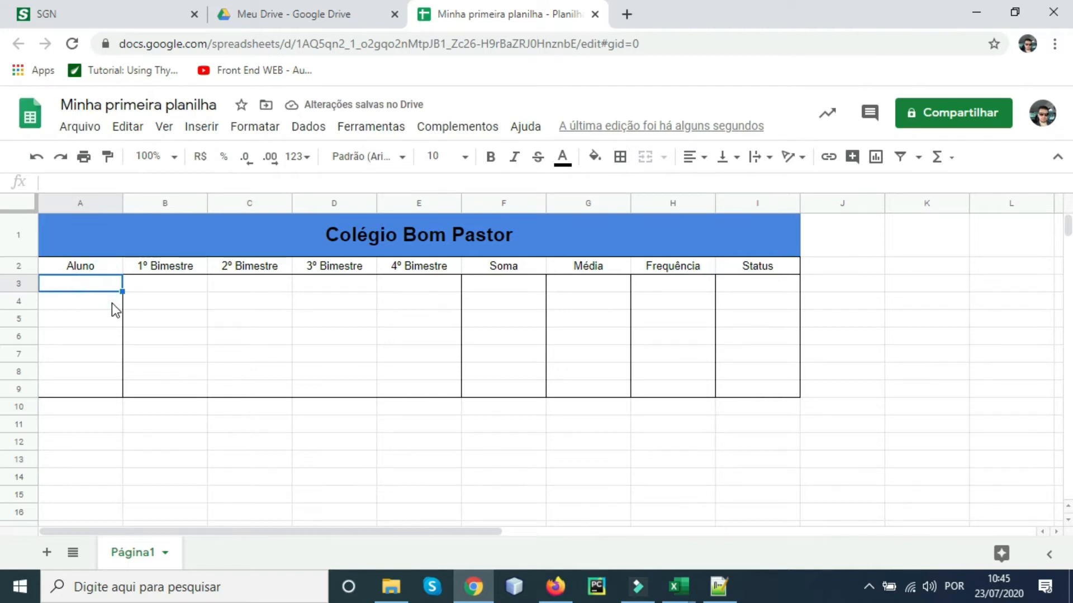
text(Ana)
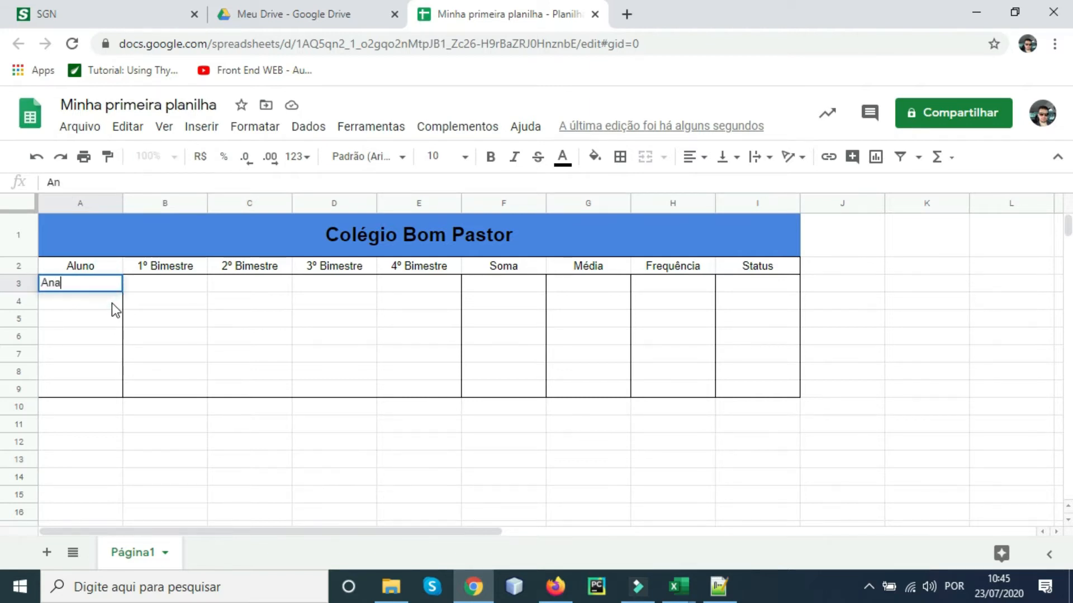
key(Return)
text(Pedro)
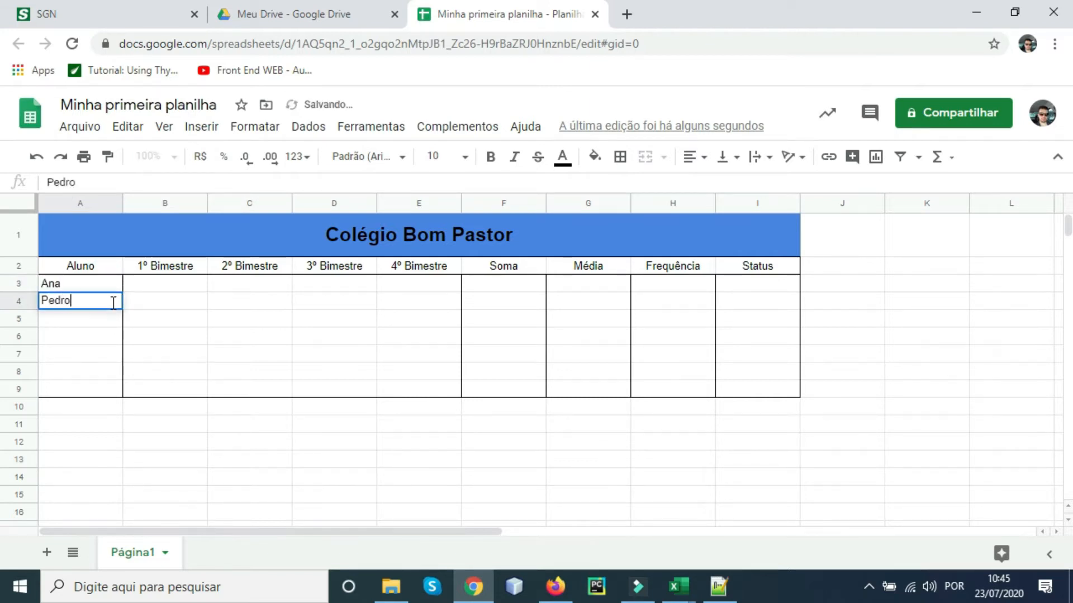
key(Return)
text(Paulo)
key(Return)
text(José)
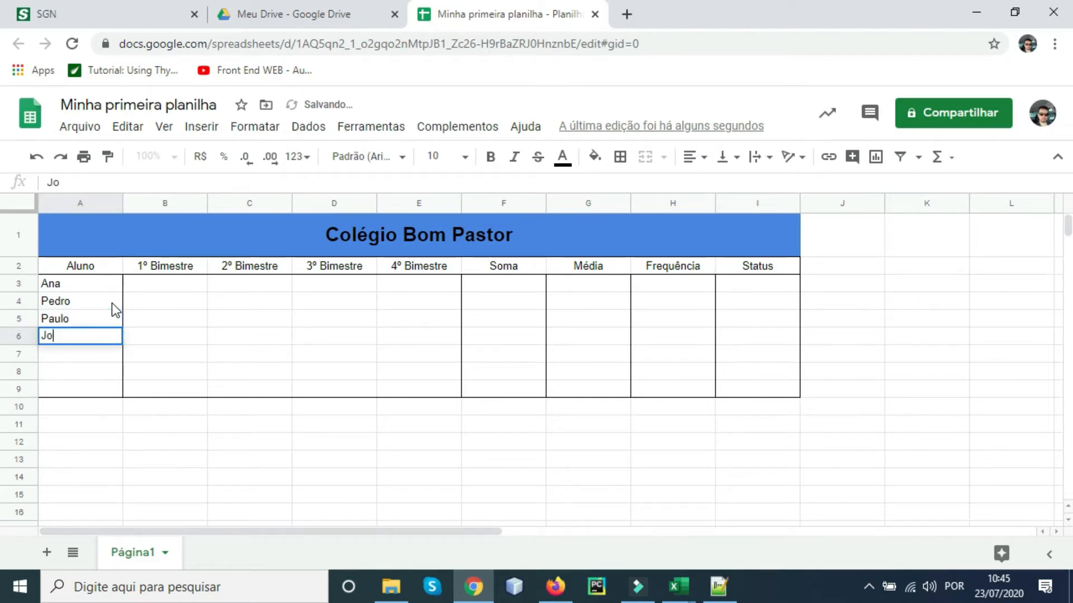
key(Return)
text(Alex)
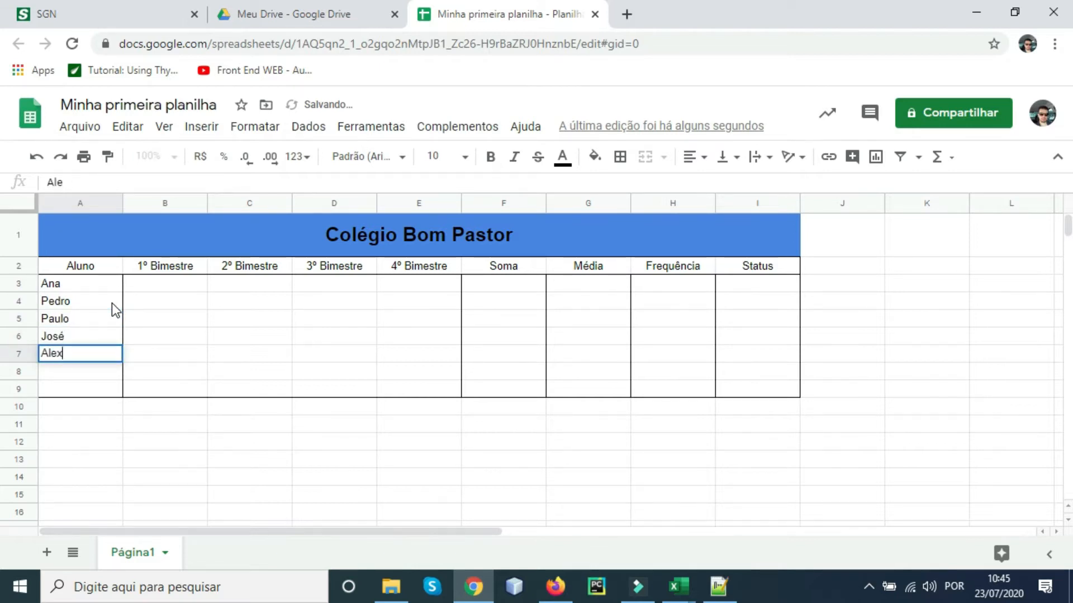
key(Return)
text(Joaquim)
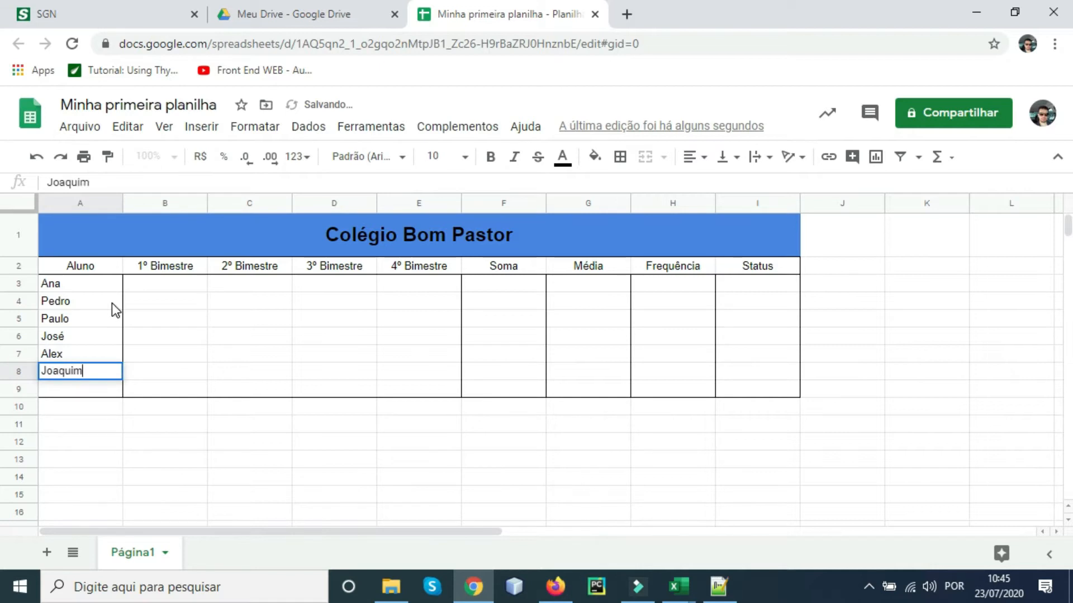
key(Return)
text(Joana)
click(190, 319)
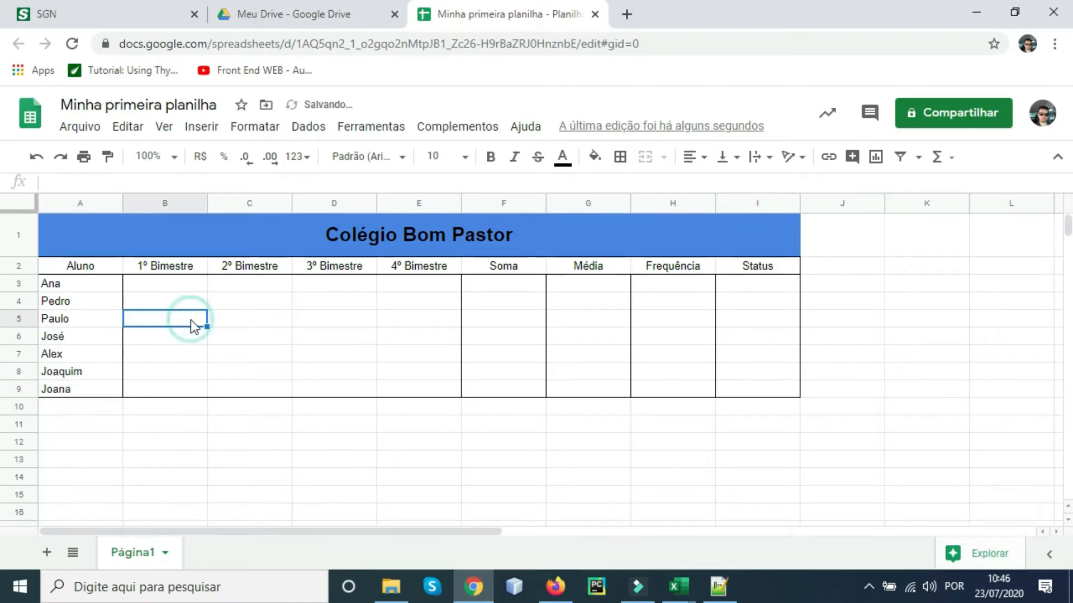
- Fill the heading row A2:I2 with yellow
drag(74, 267, 754, 272)
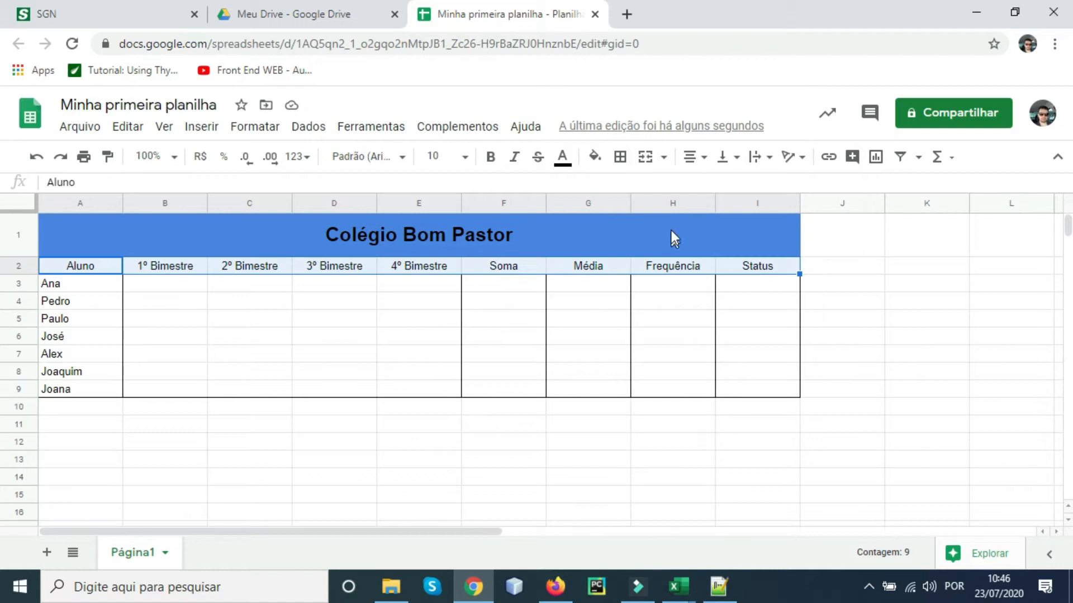
click(602, 162)
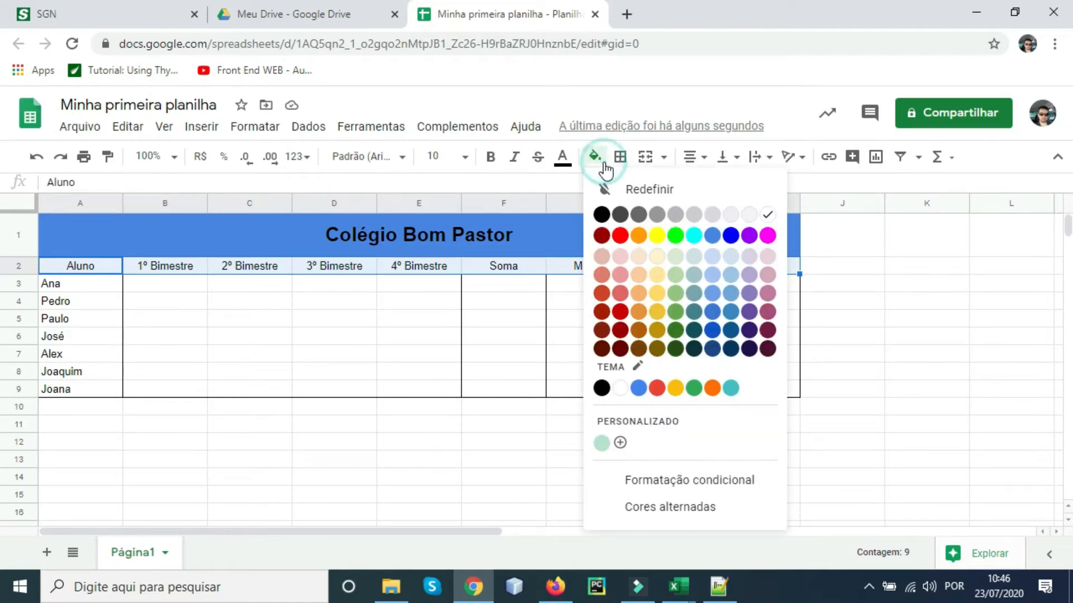
click(658, 236)
- Fill the student name cells A3:A9 with orange
drag(87, 284, 88, 390)
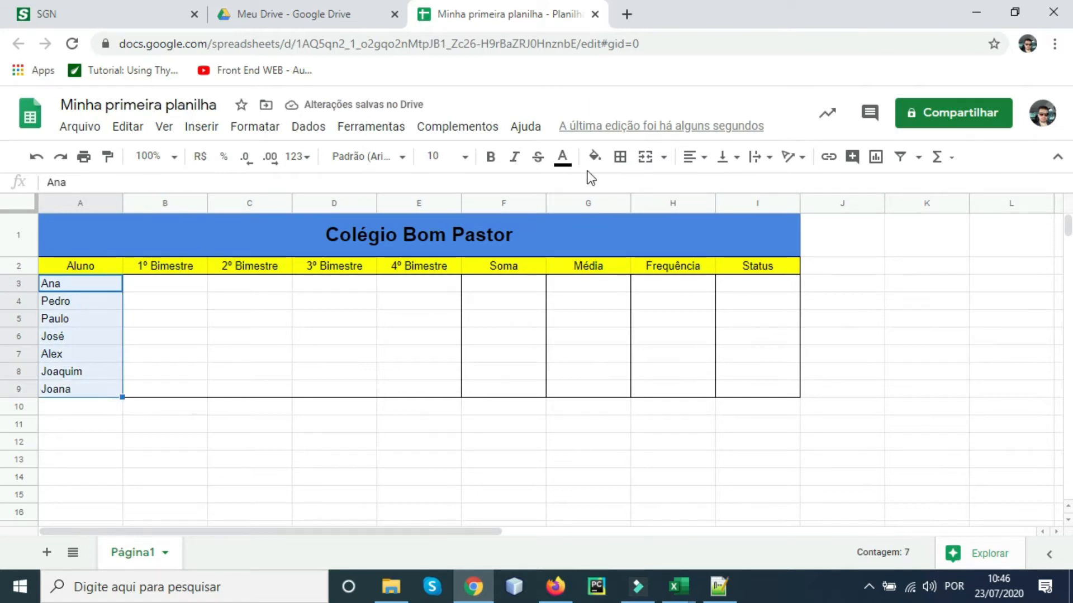
click(595, 158)
click(640, 236)
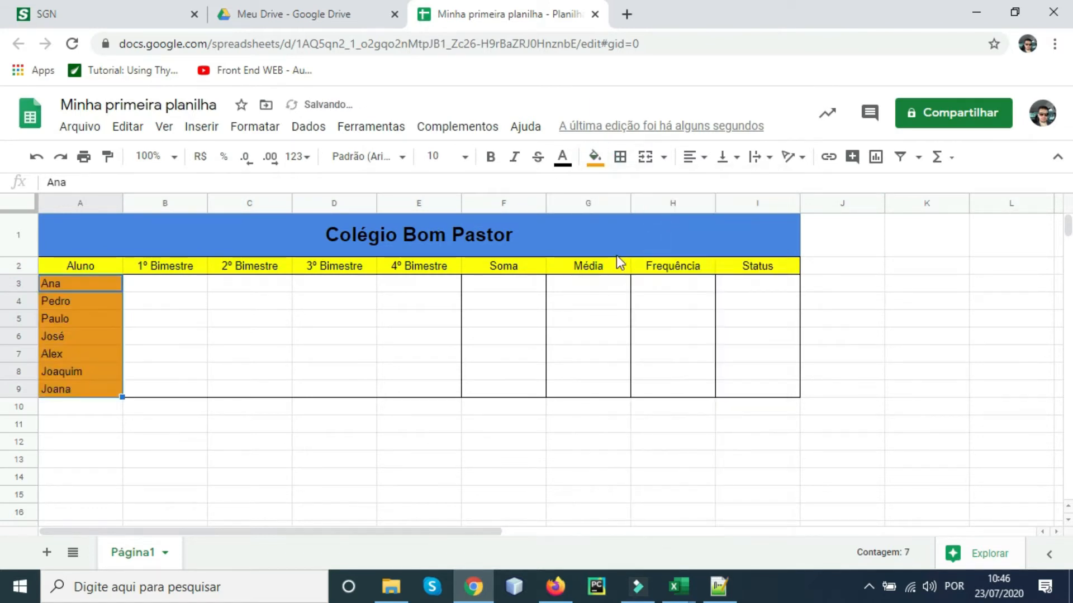
- Enter the "1º Bimestre" grades 8, 9, 5, 6 and 8 in cells B3 to B7
click(167, 287)
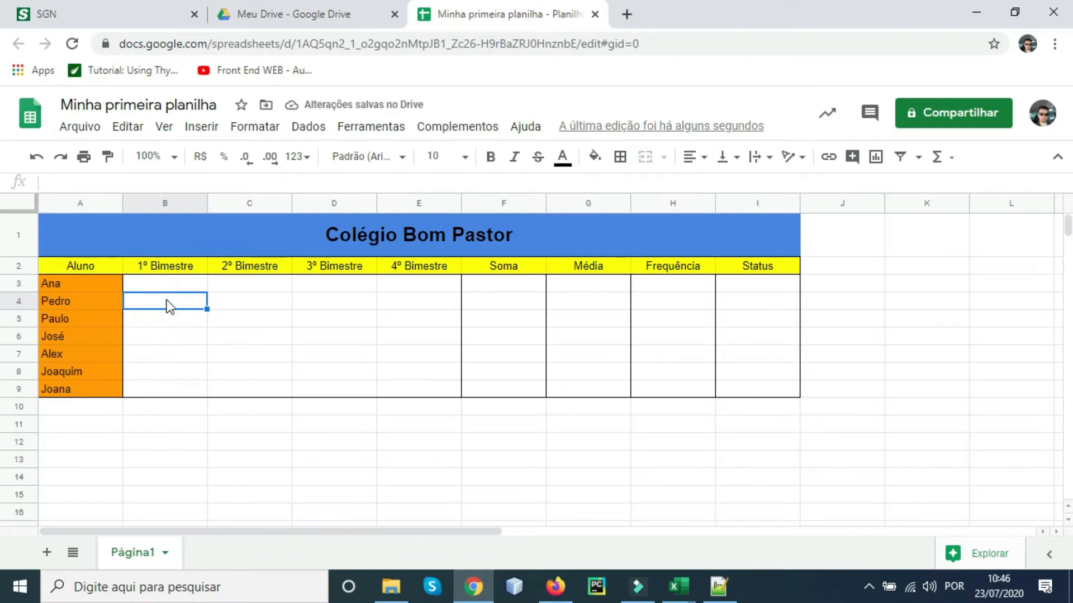
click(166, 286)
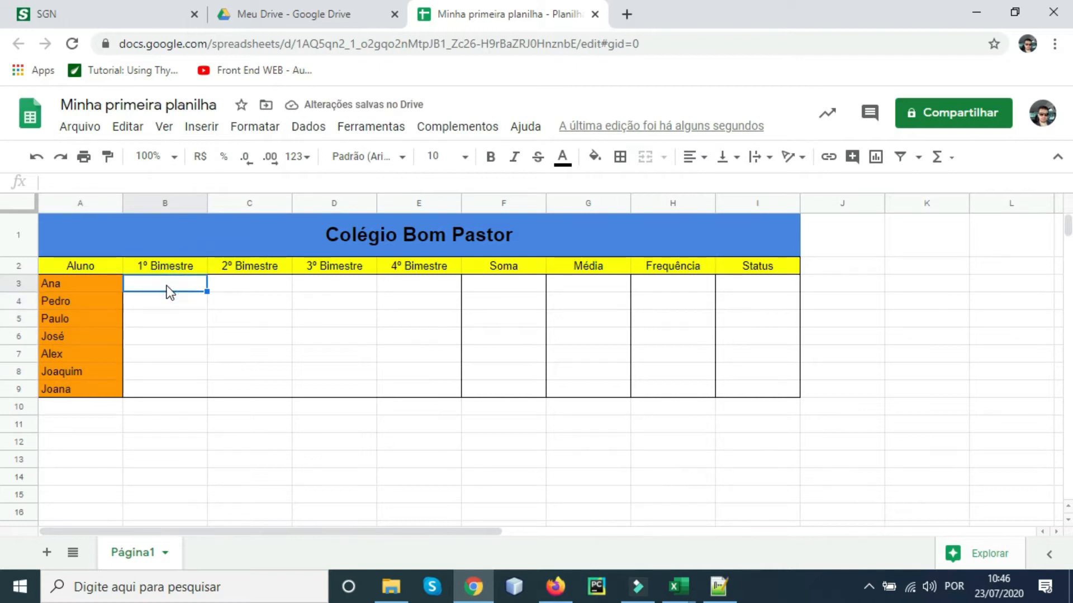
text(8)
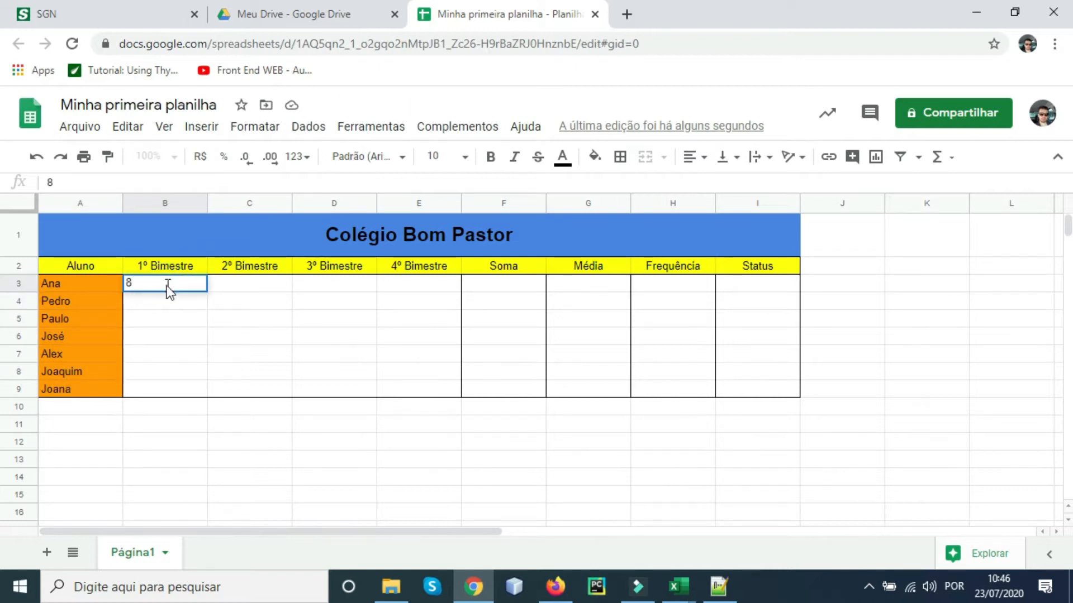
key(Return)
text(9)
key(Return)
text(5)
key(Return)
text(6)
key(Return)
text(8)
key(Return)
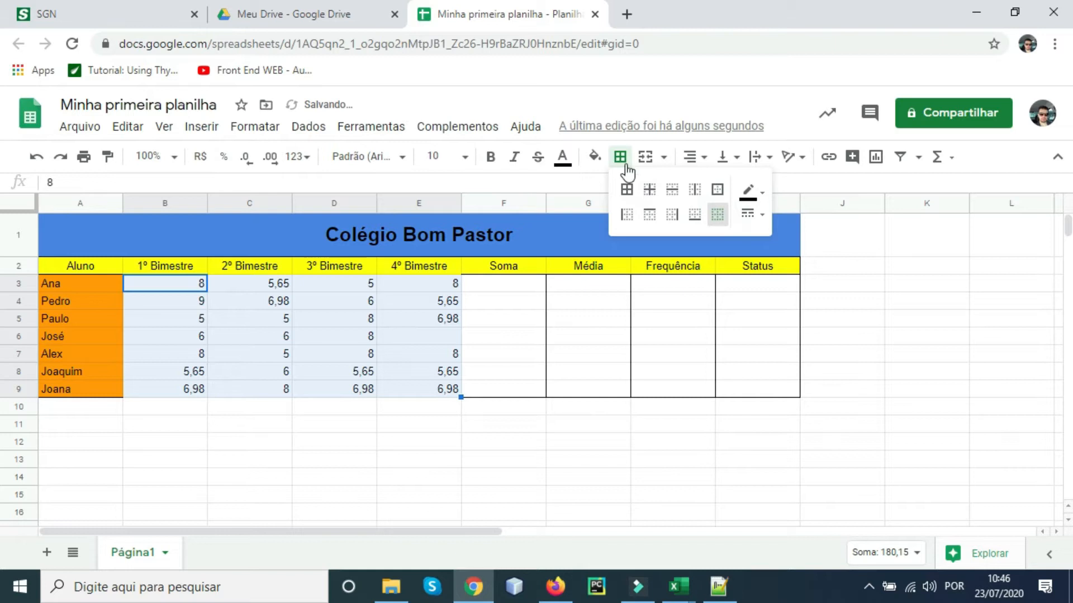
- Add an outer border around the bimester grades B3:E9
click(718, 192)
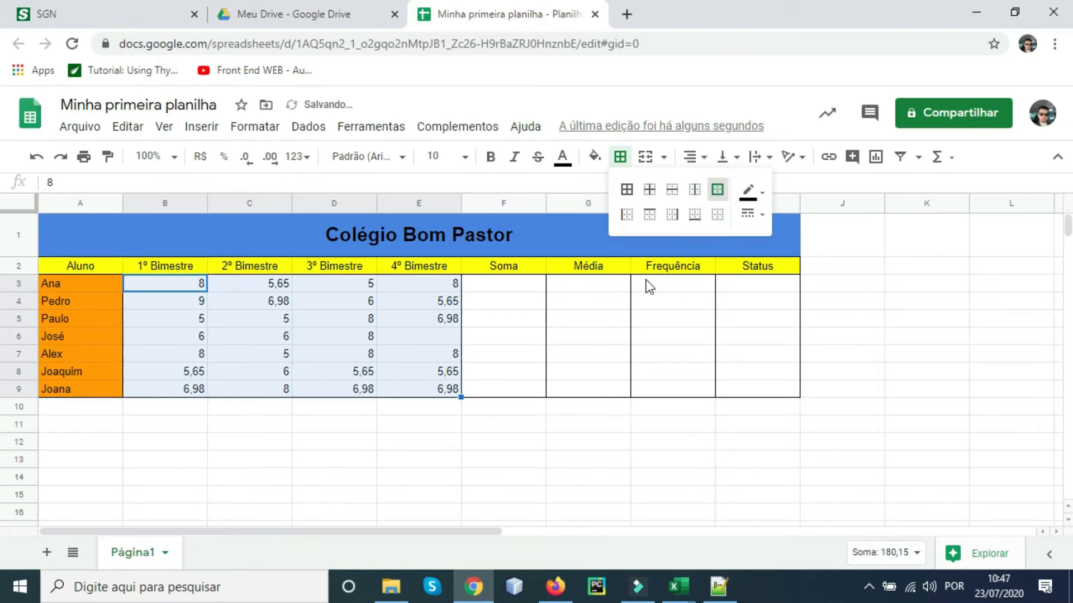
click(463, 423)
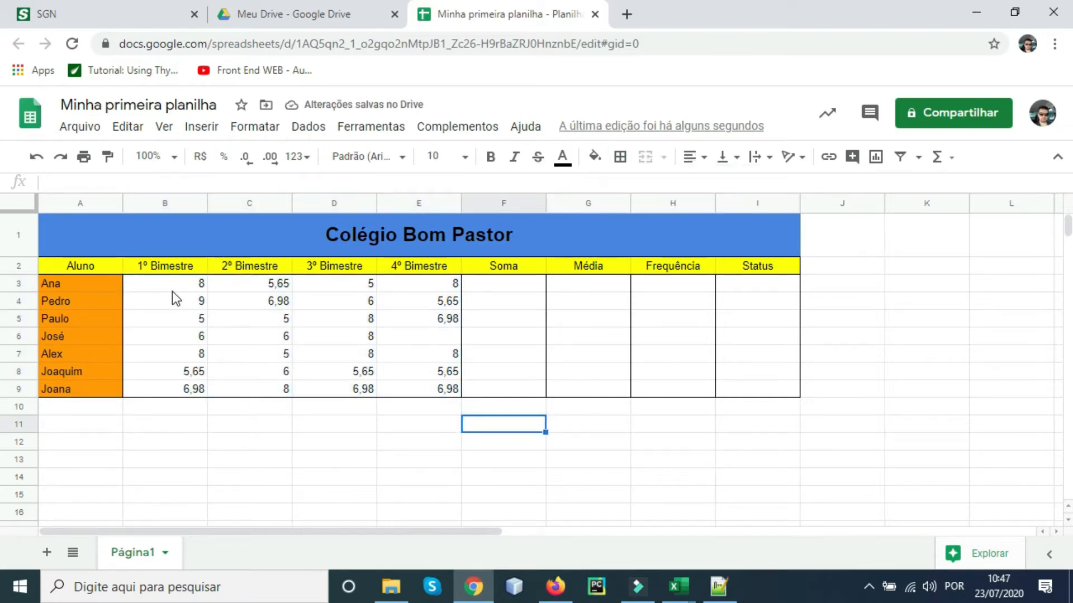
drag(180, 287, 429, 391)
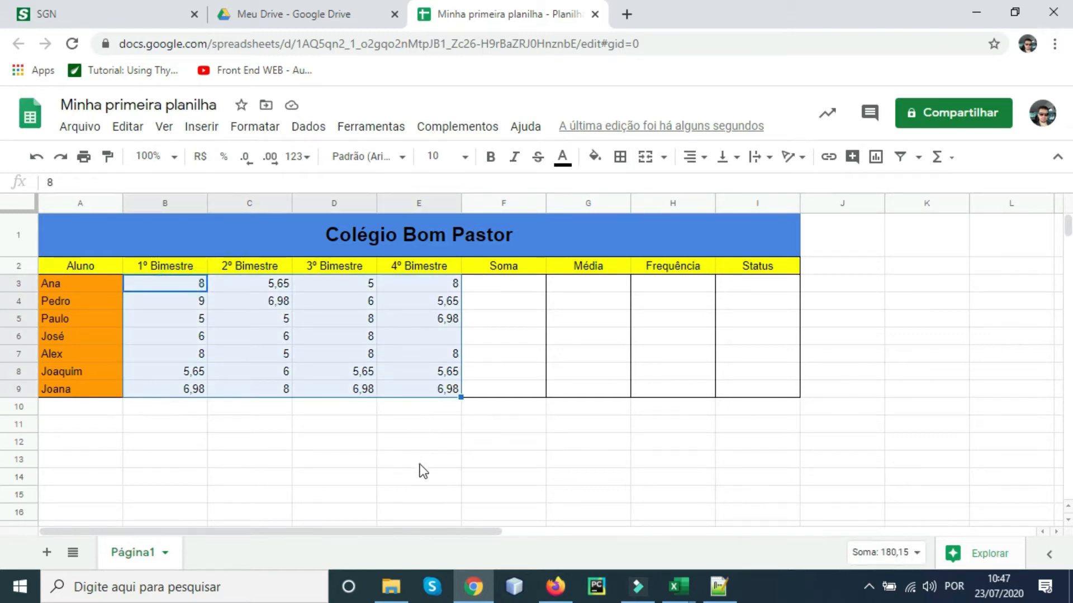
click(413, 464)
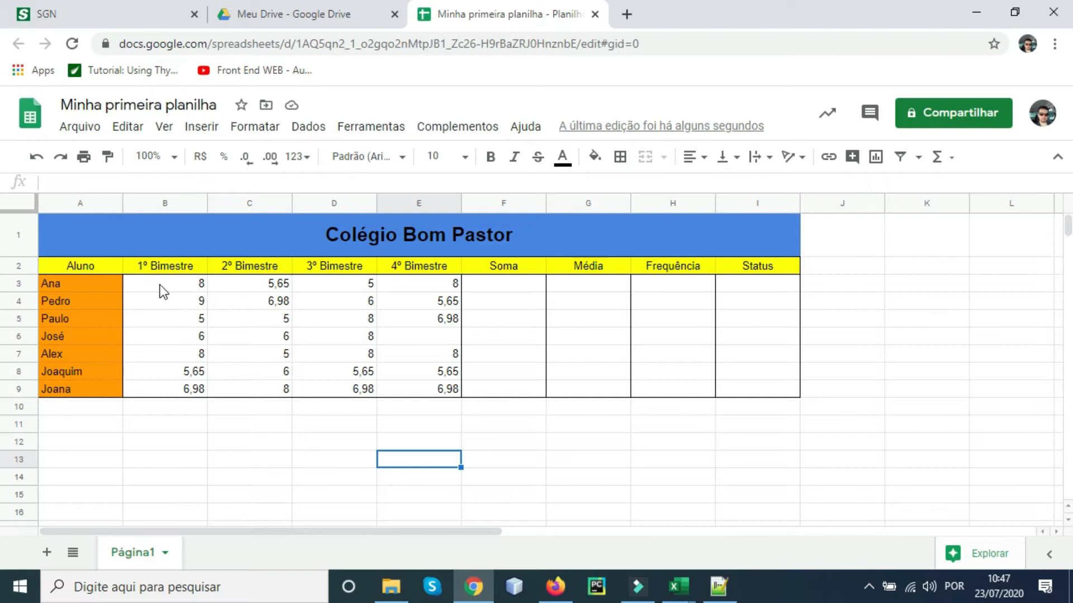
- Format the "1º Bimestre" grades B3:B9 to show two decimal places
drag(170, 284, 158, 390)
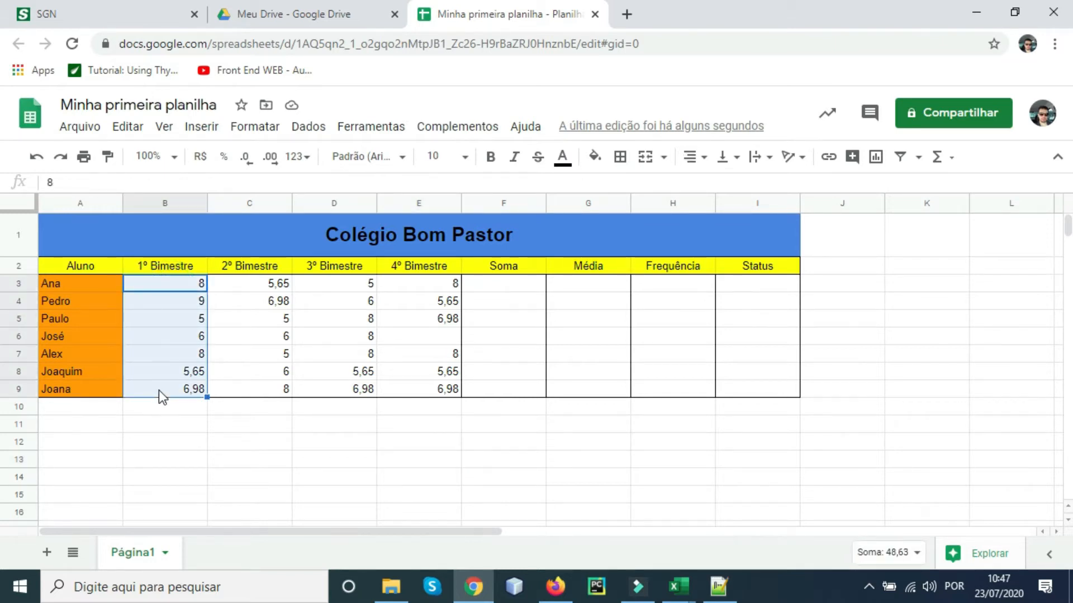
click(244, 156)
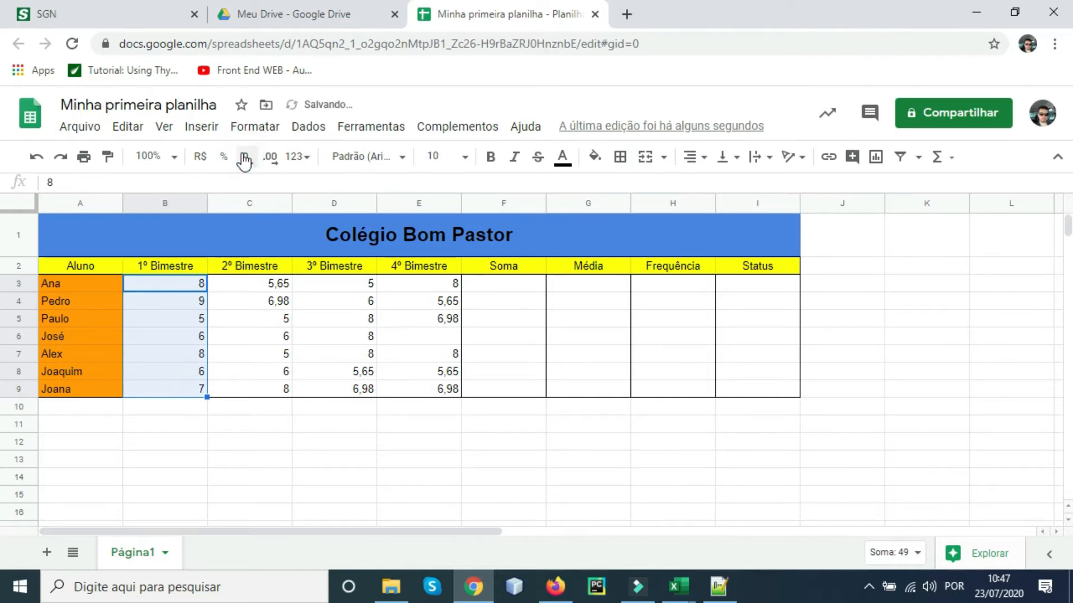
click(270, 157)
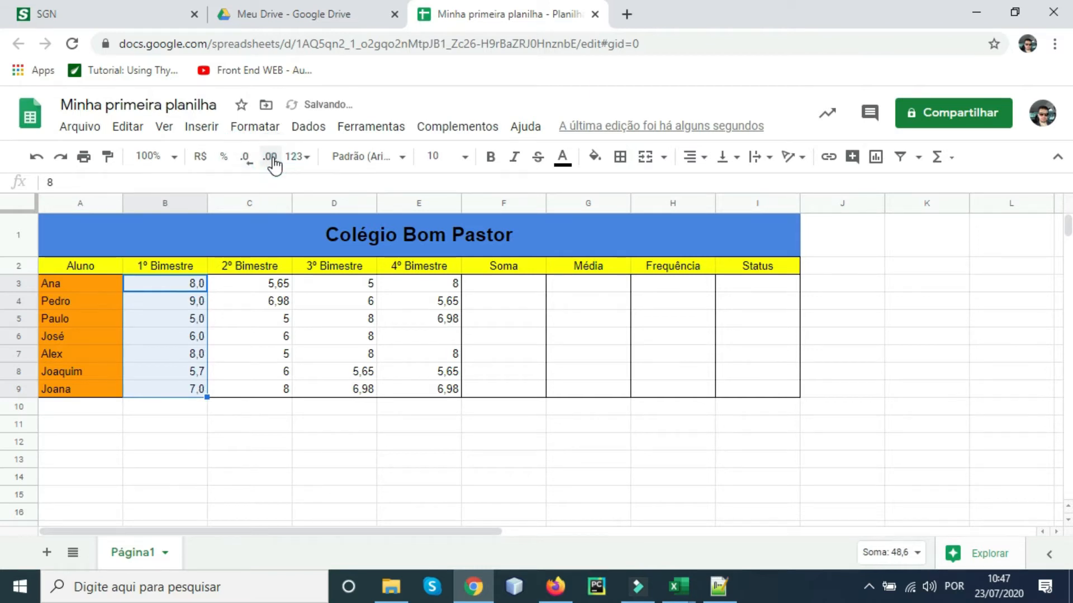
click(271, 157)
click(271, 157)
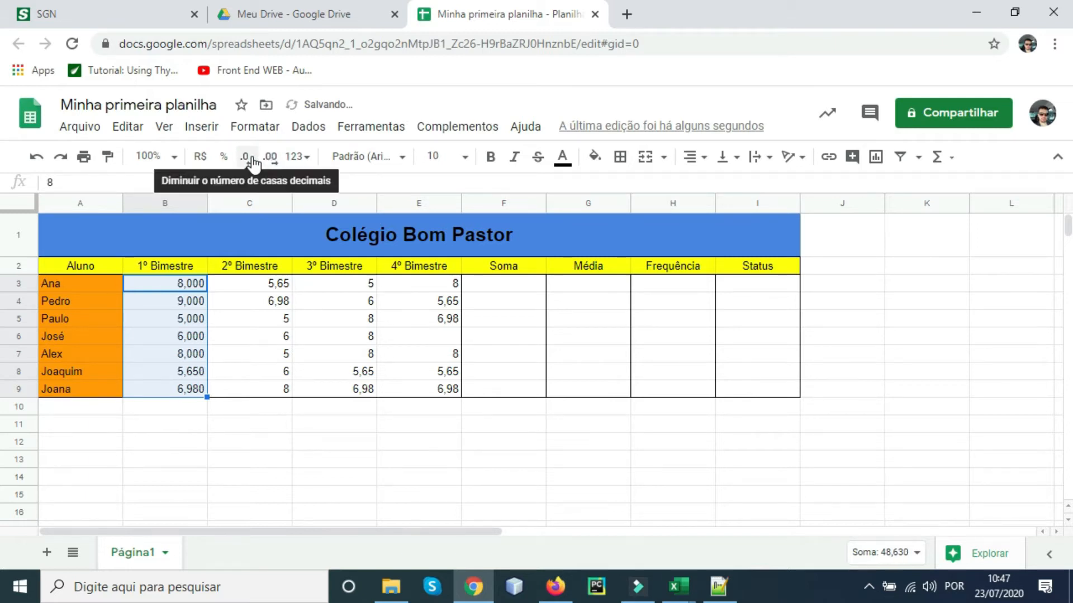
click(251, 159)
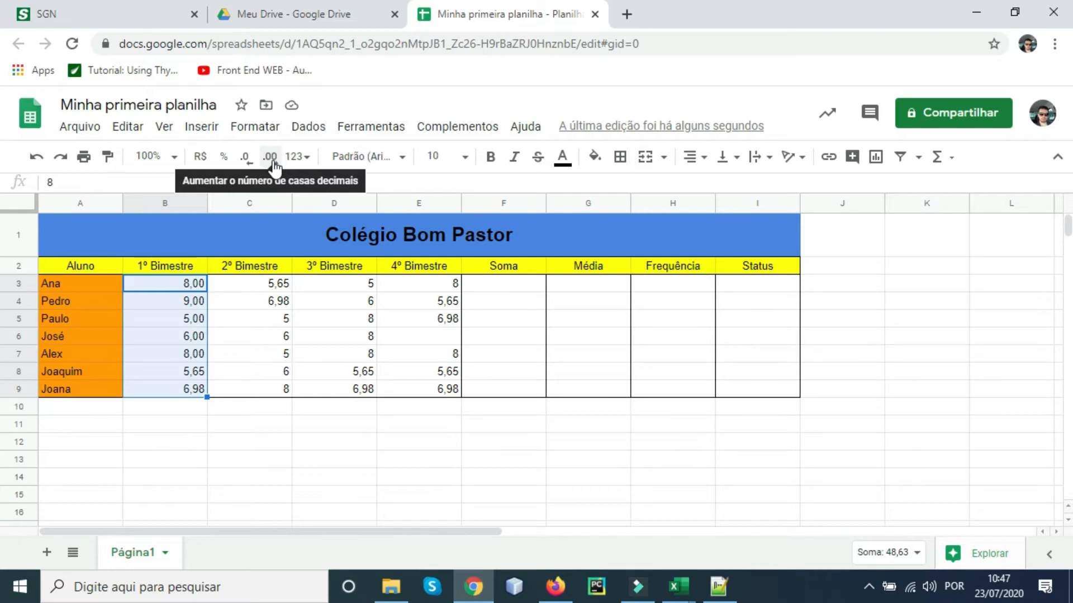
- Try showing more decimal places for the grades in B3:B9 and restore two decimals
click(270, 157)
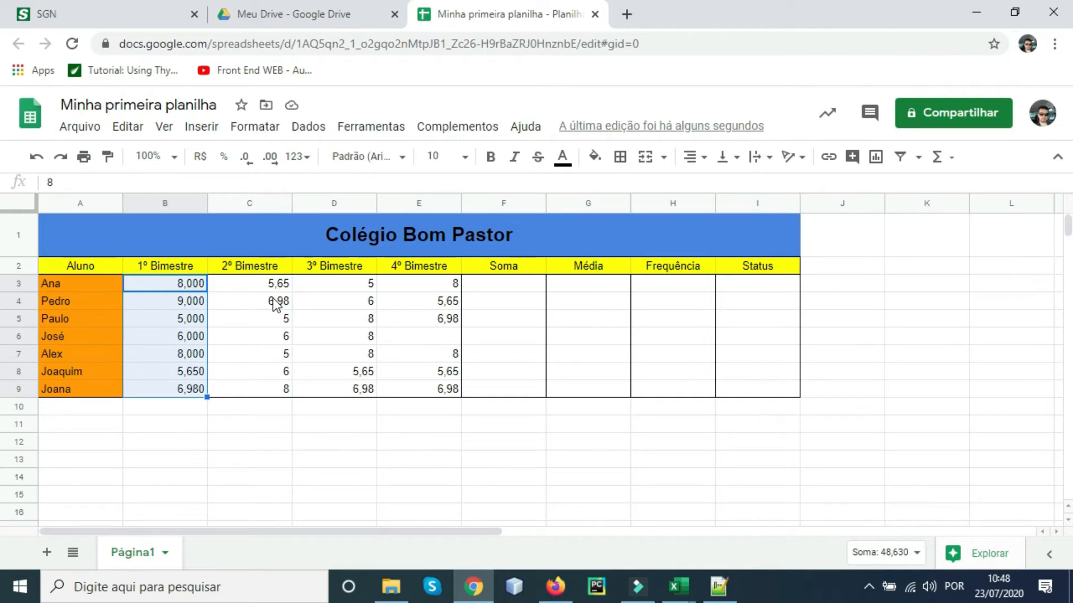
click(270, 157)
click(245, 157)
click(245, 156)
- Format the remaining bimester grades C3:E9 with two decimal places and enter 4 as the missing grade in E6
drag(246, 283, 429, 392)
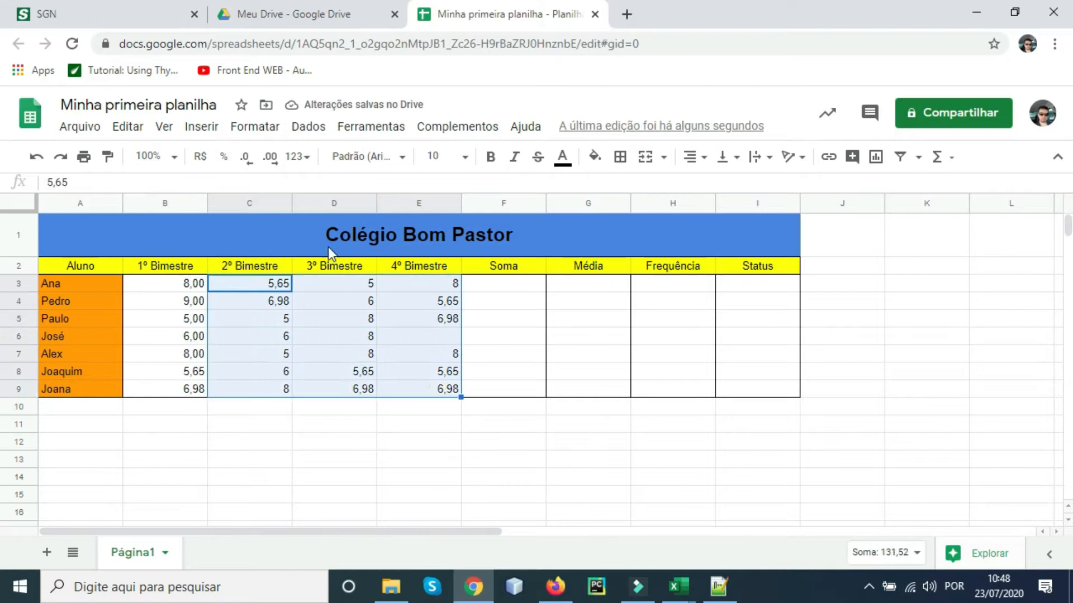
click(244, 157)
click(245, 157)
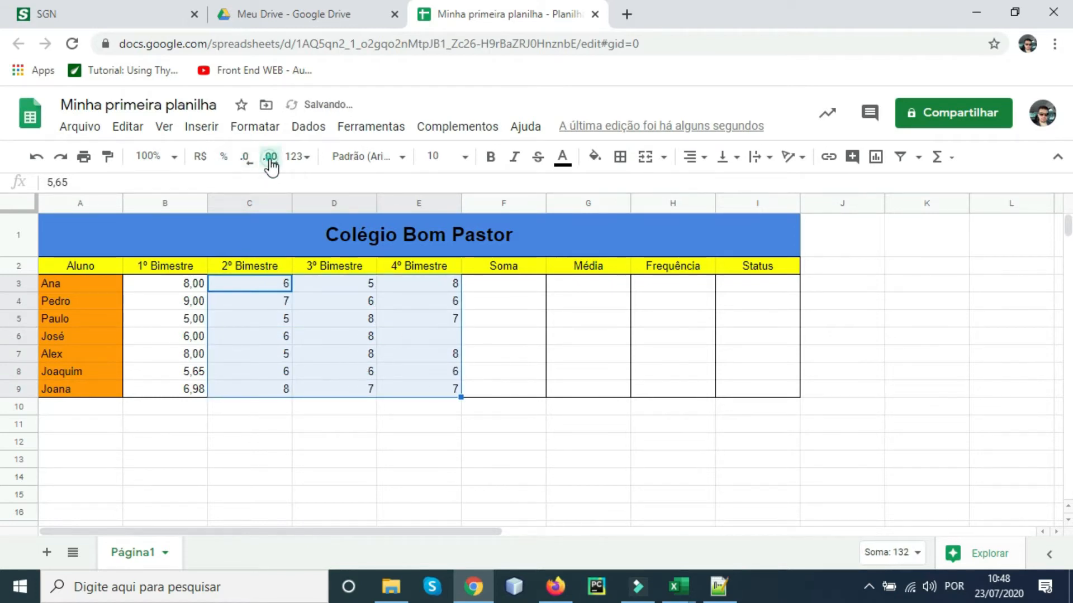
click(270, 157)
click(271, 157)
click(443, 339)
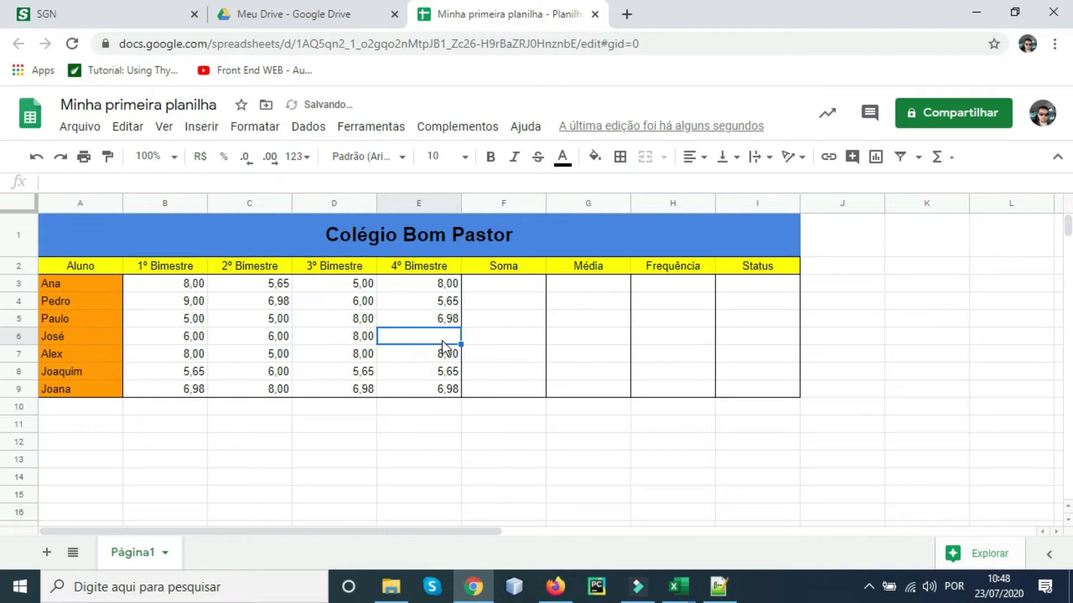
click(518, 288)
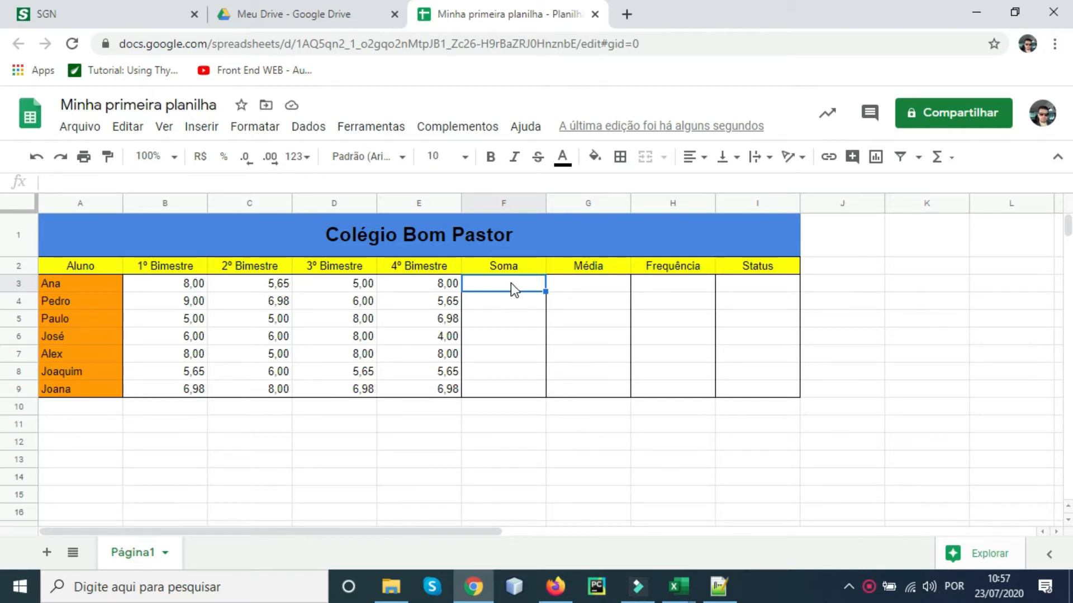
text(5,56)
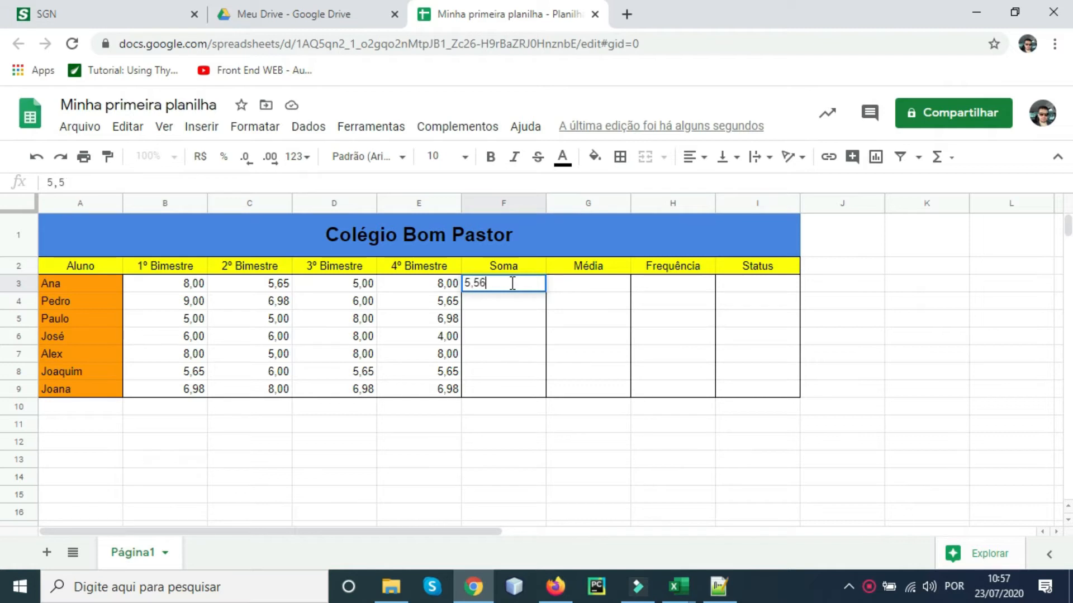
key(Escape)
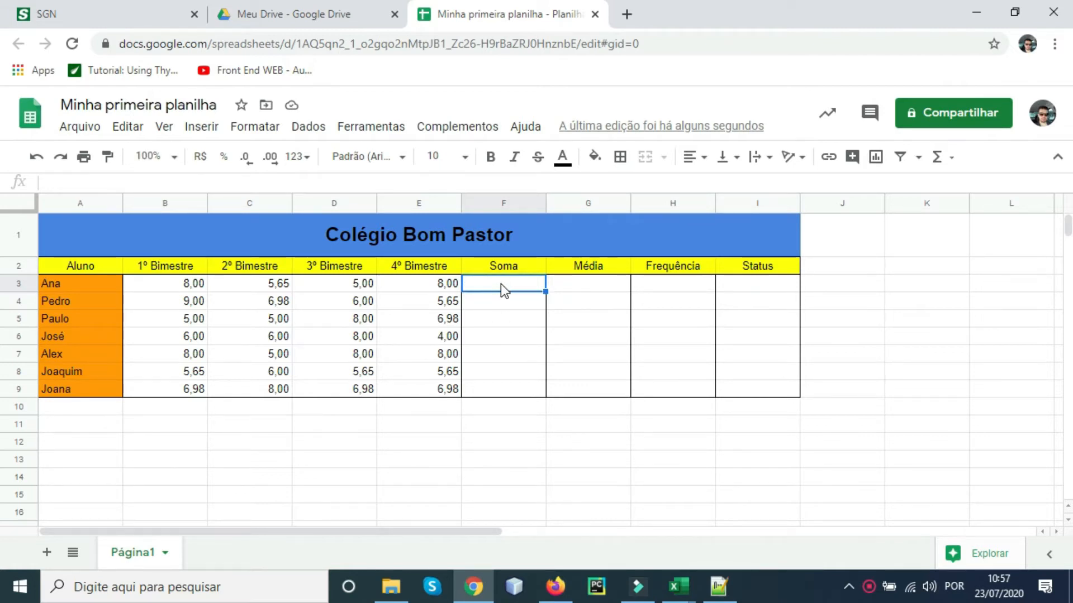
- Enter the formula =B3+C3+D3+E3 in the "Soma" cell F3 to add the first student's four grades
double_click(501, 283)
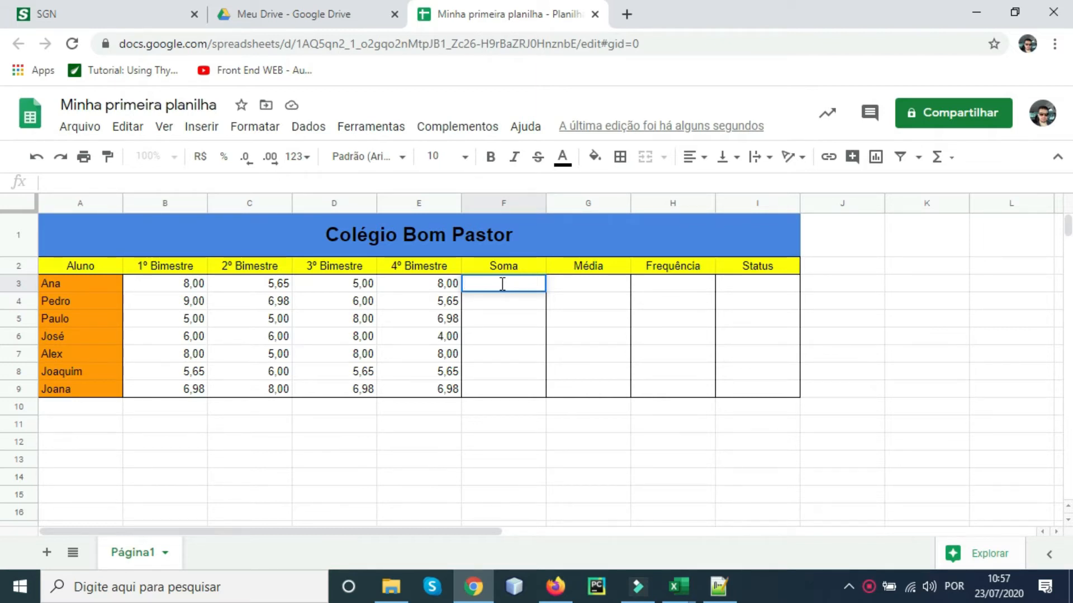
text(=)
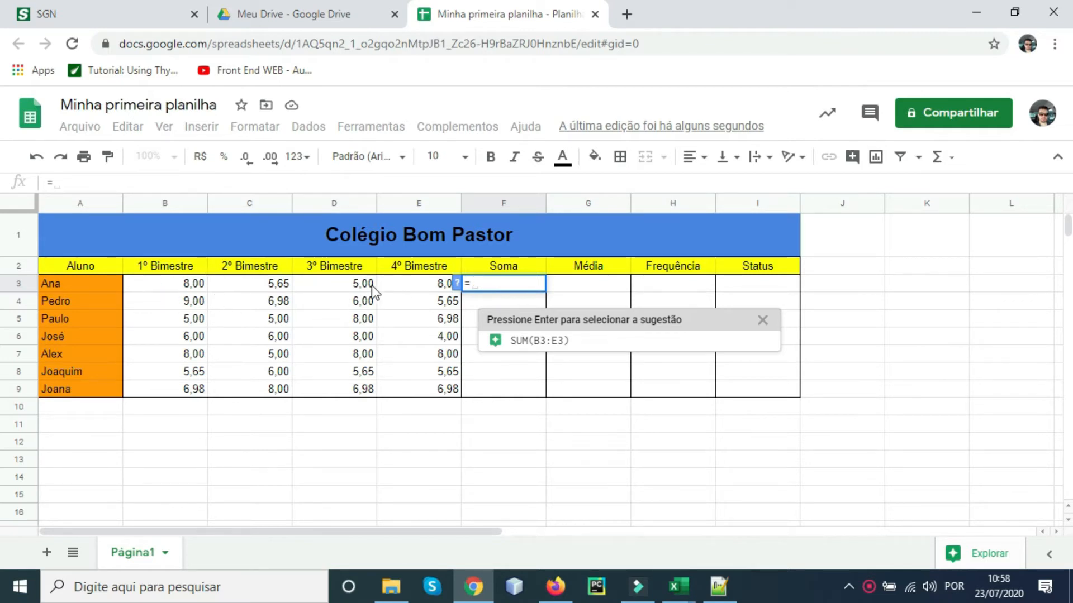
click(177, 286)
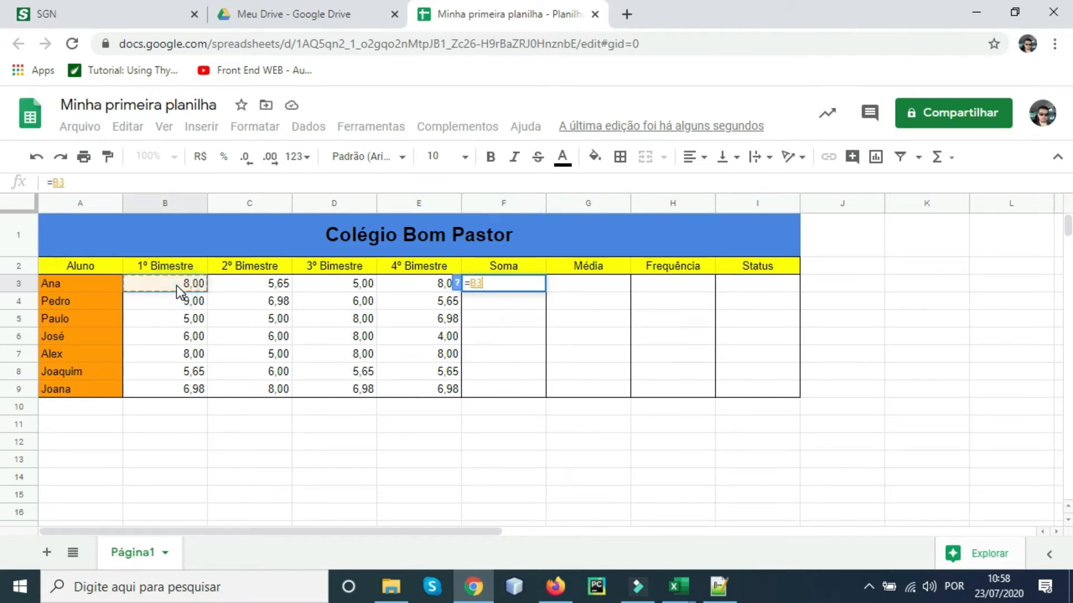
text(+)
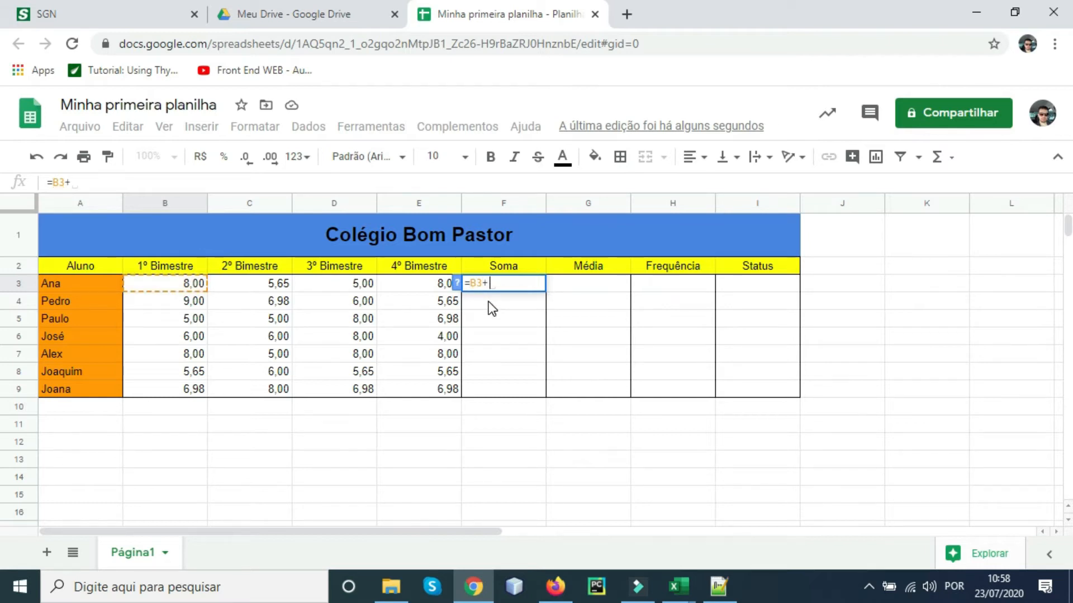
click(271, 286)
text(+)
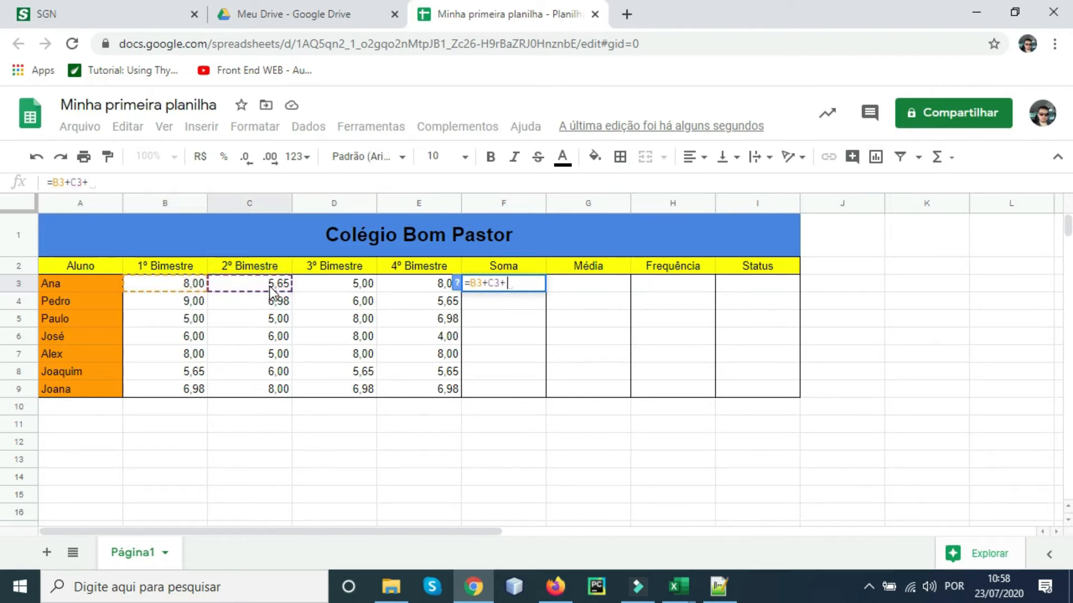
click(310, 283)
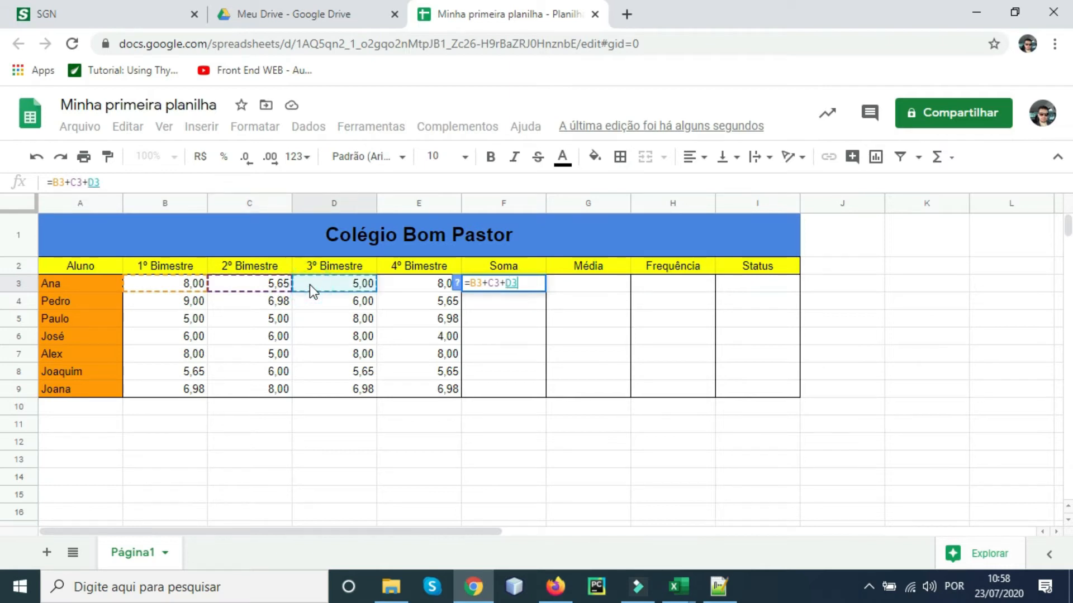
text(+)
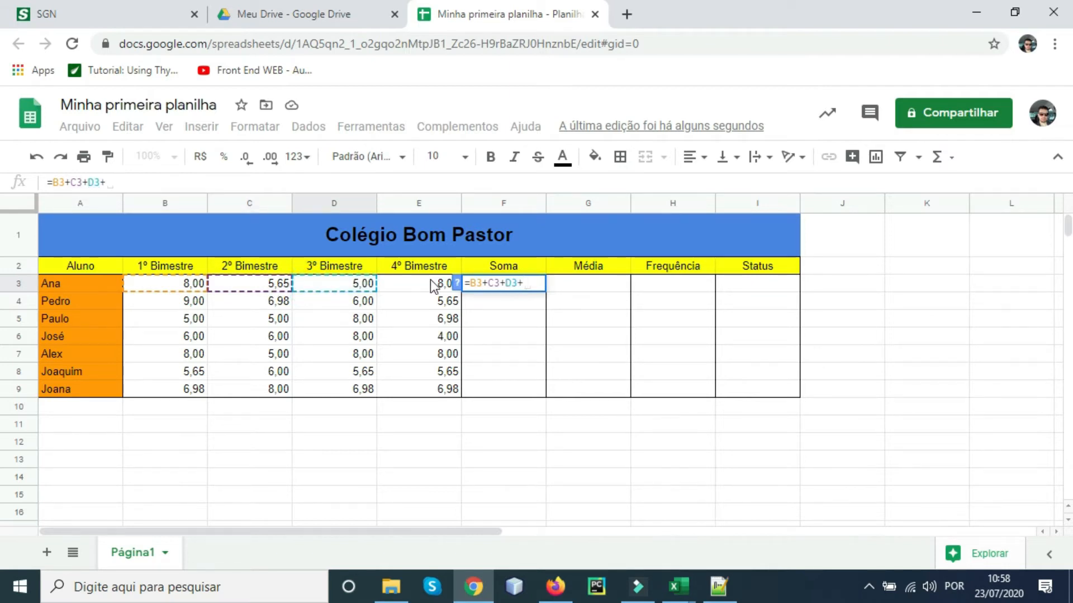
click(433, 285)
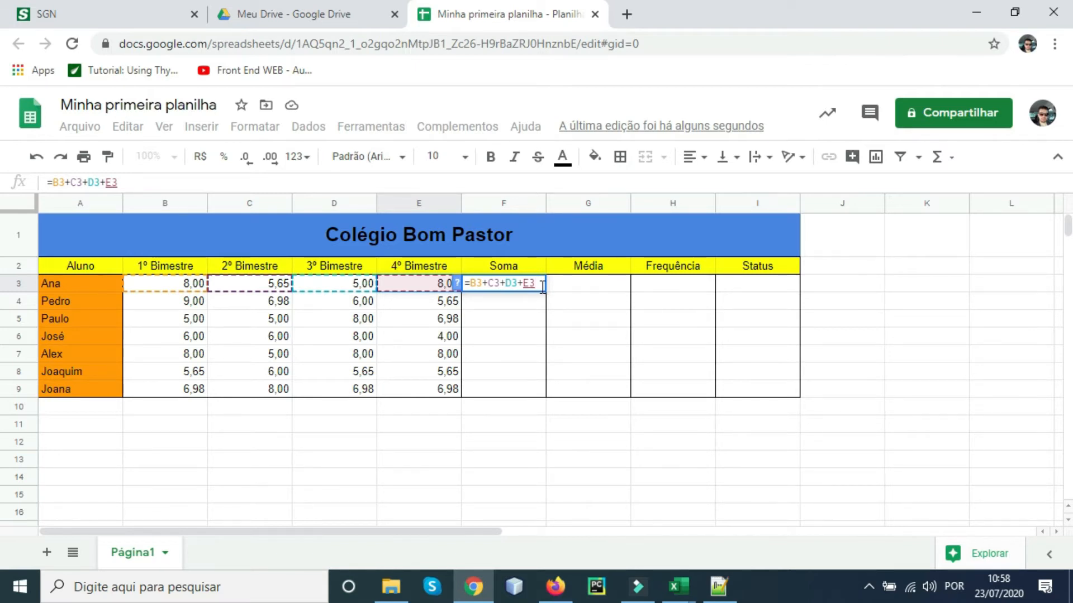
key(Return)
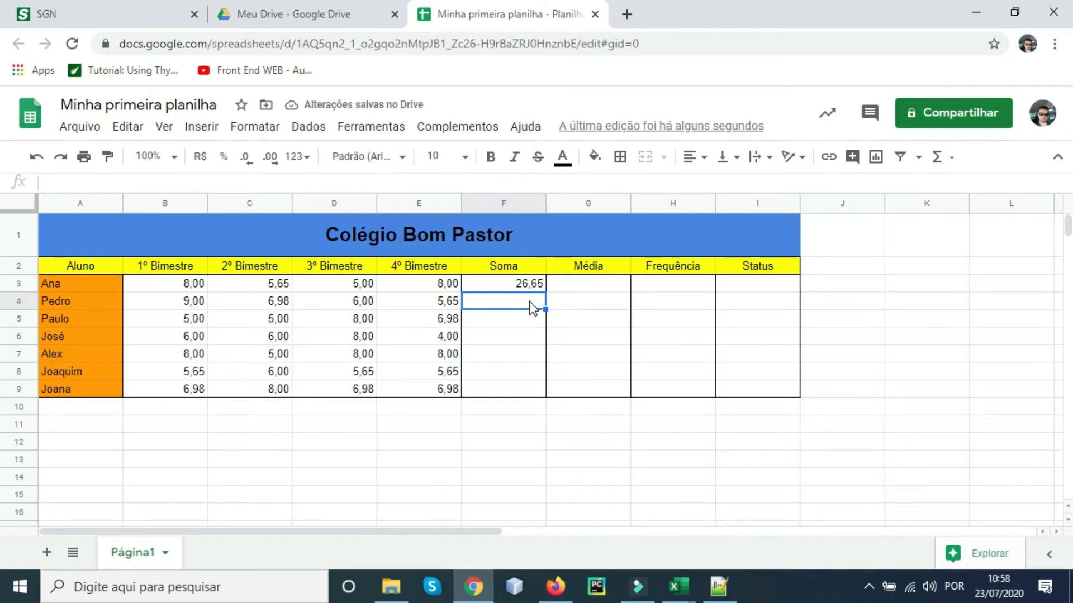
- Enter the formula =SOMA(B4;C4;D4;E4) in the "Soma" cell F4 to total the second student's grades
text(=)
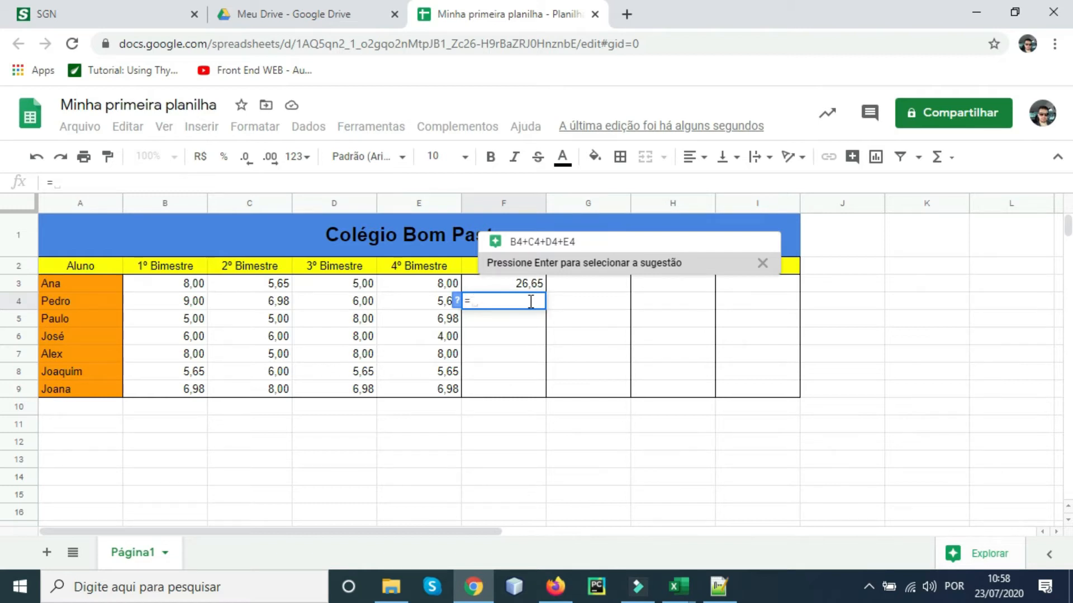
text(SOMA)
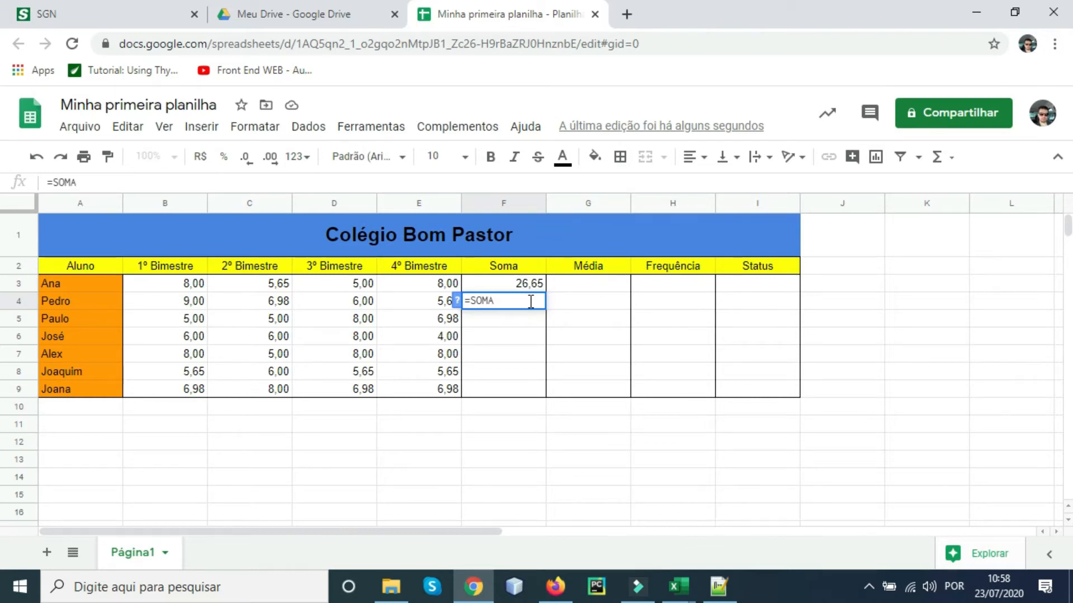
text(()
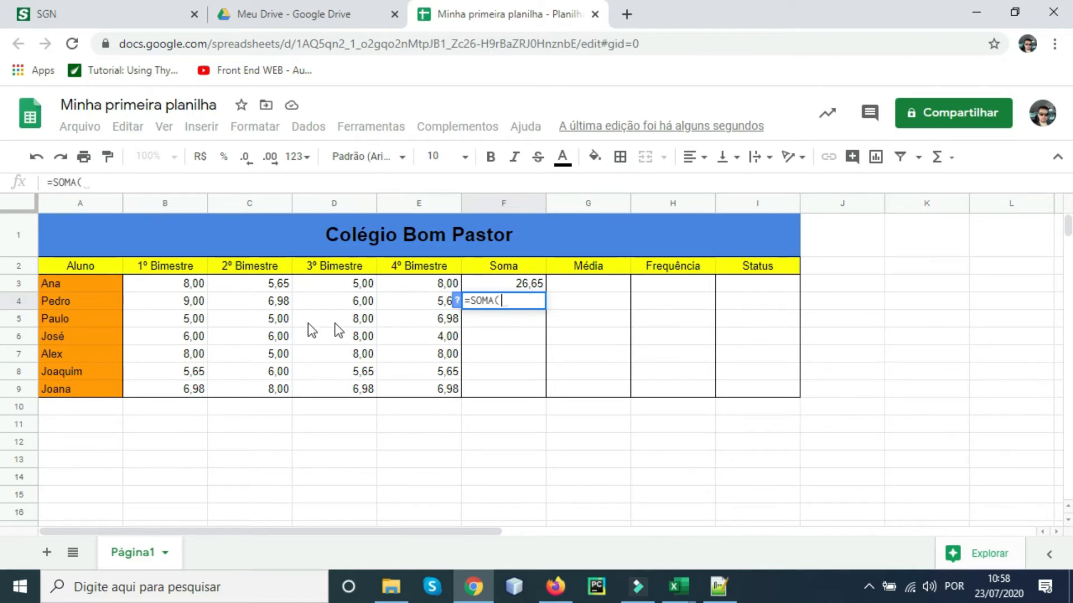
click(187, 304)
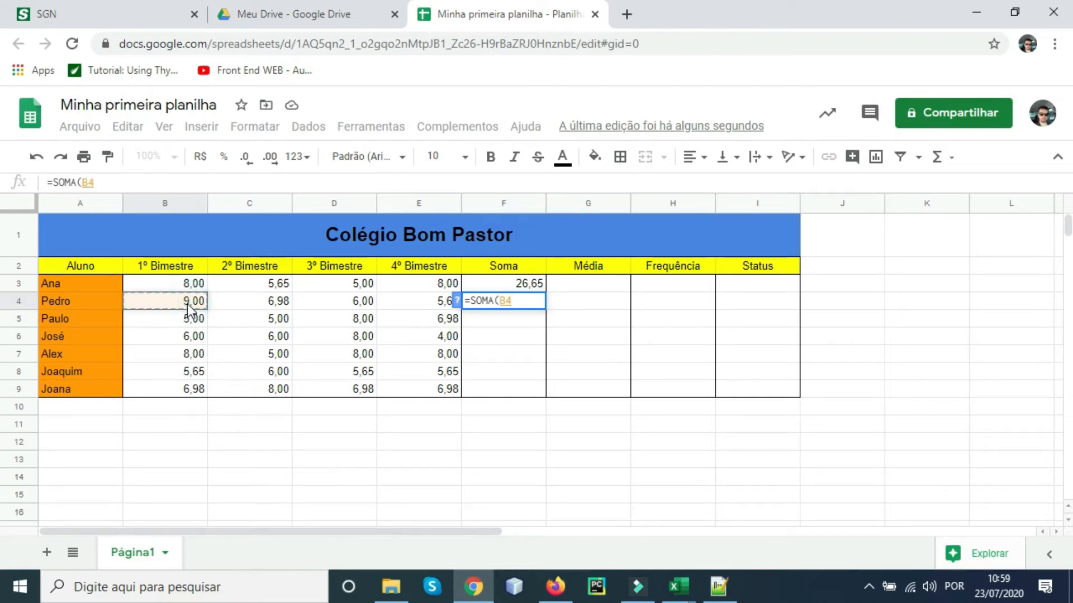
text(;)
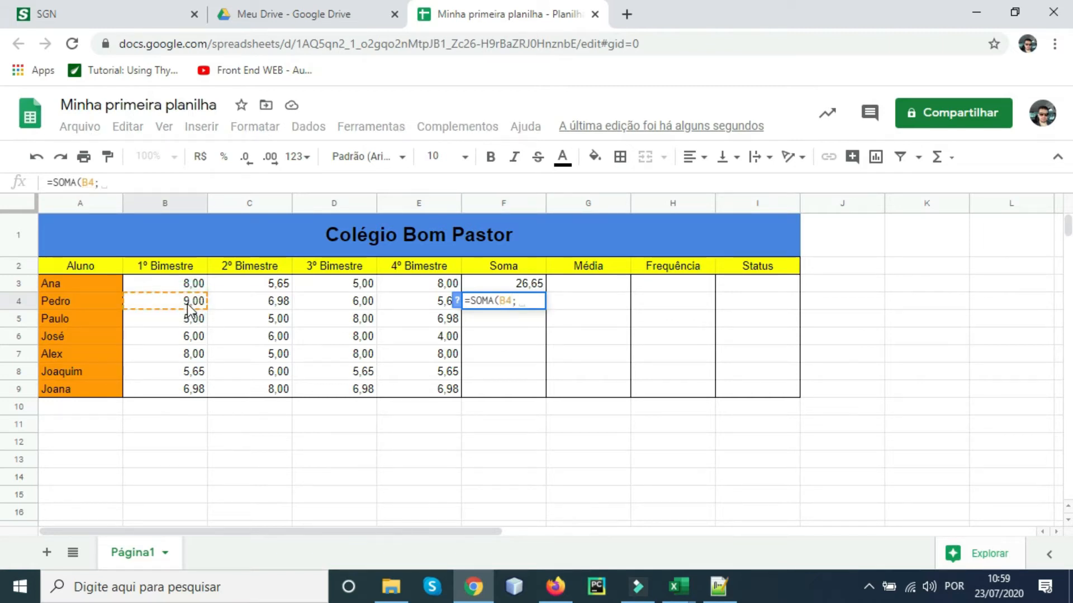
click(275, 305)
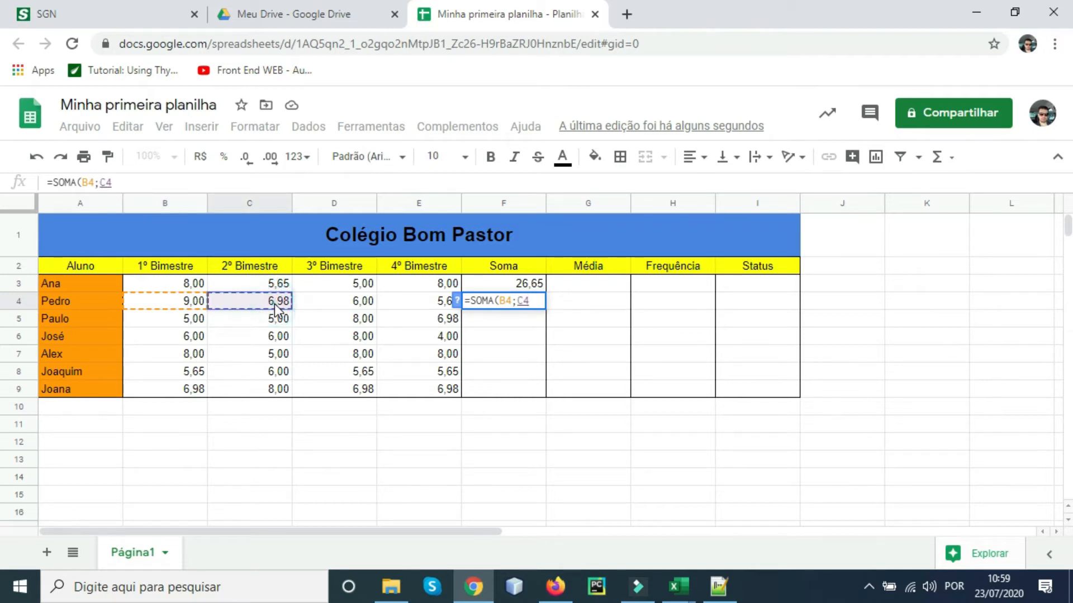
text(;)
click(329, 303)
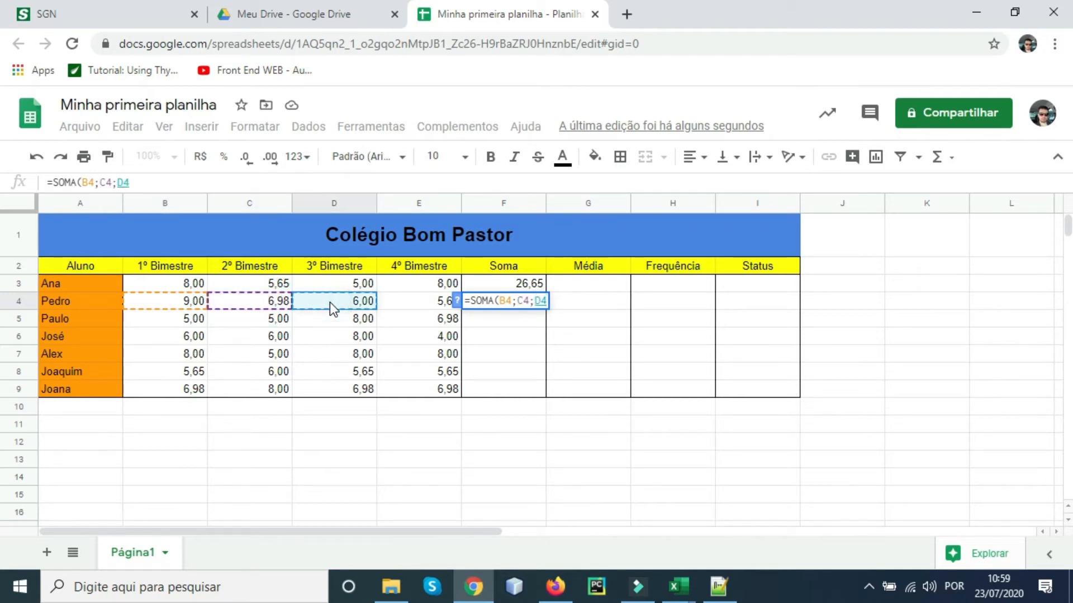
text(;)
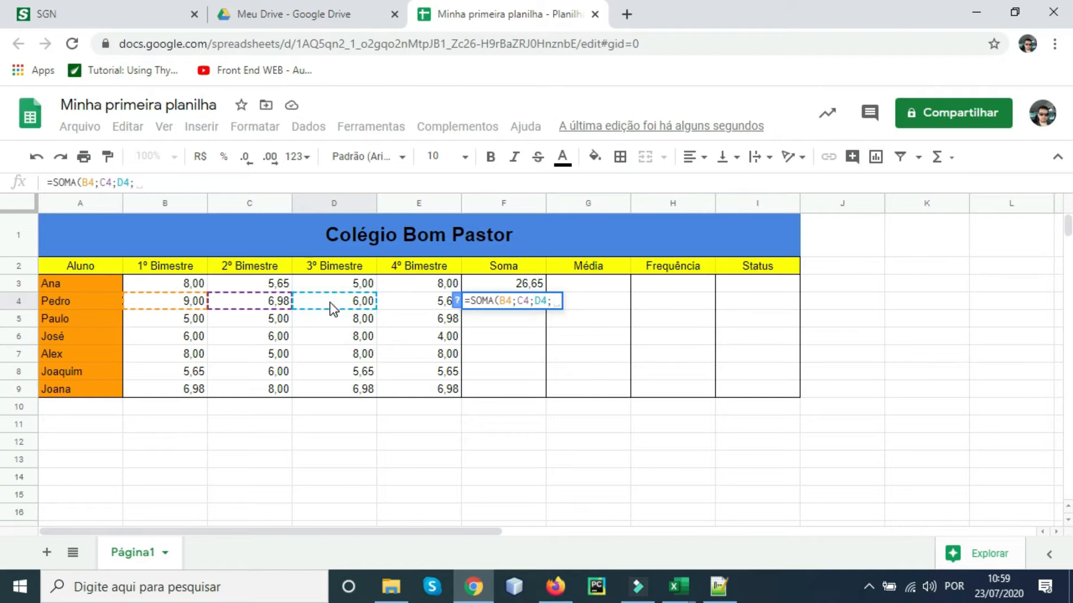
click(410, 304)
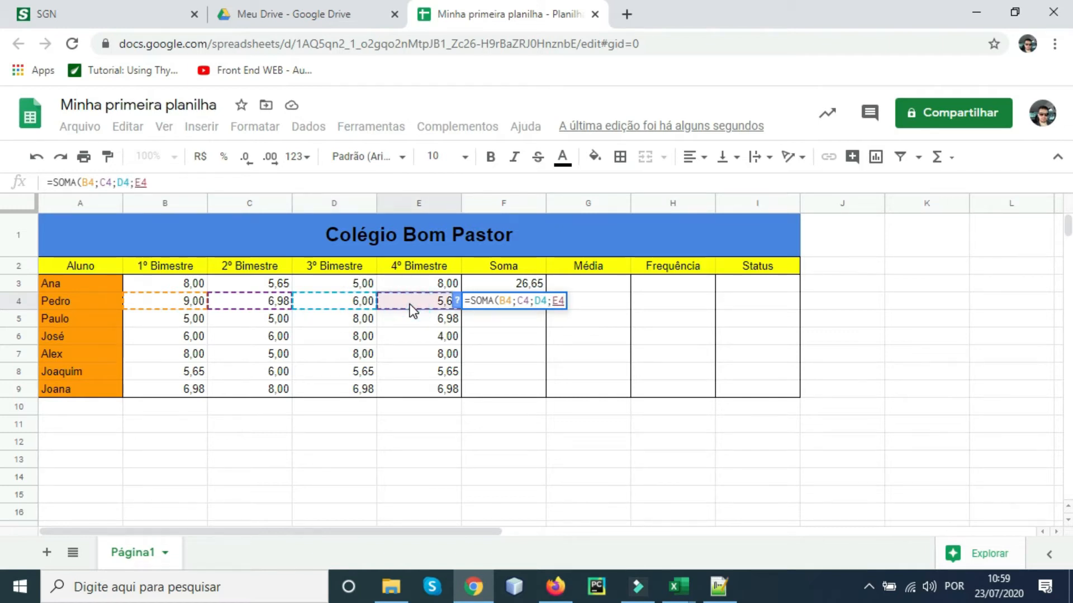
text())
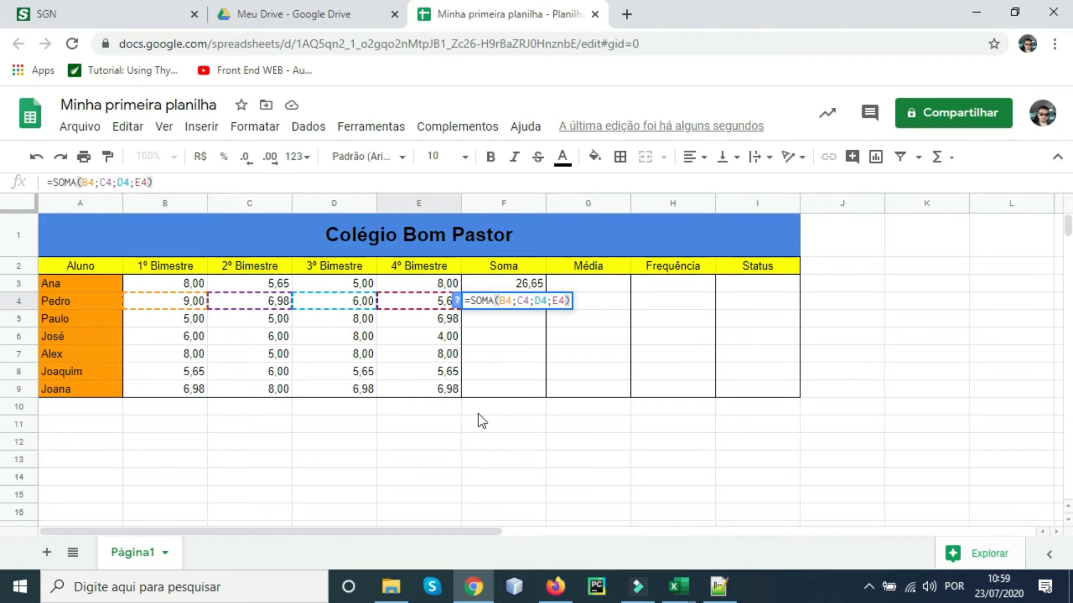
key(Return)
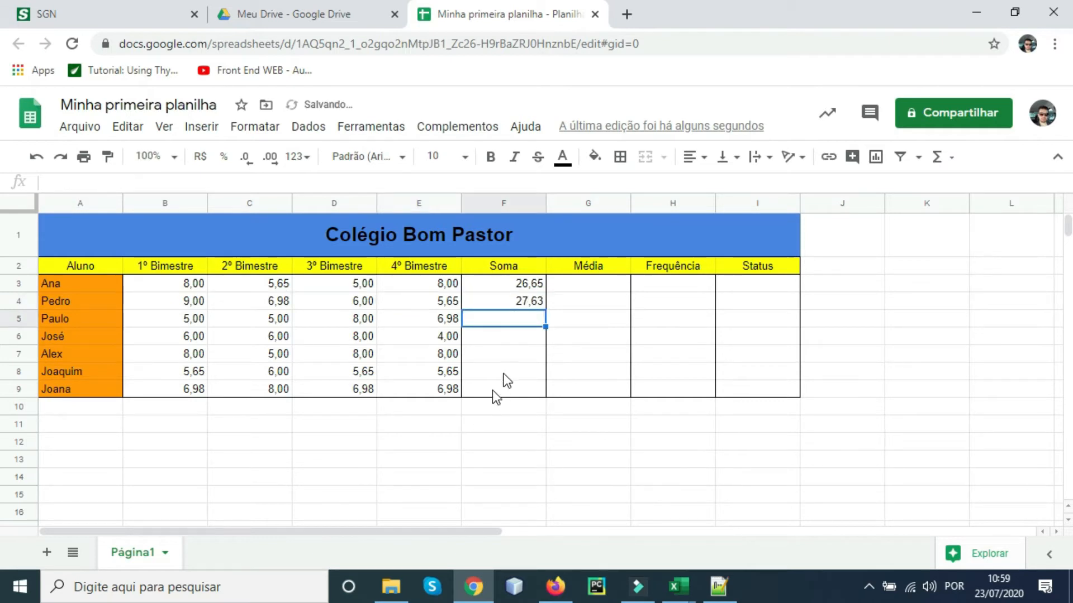
click(522, 302)
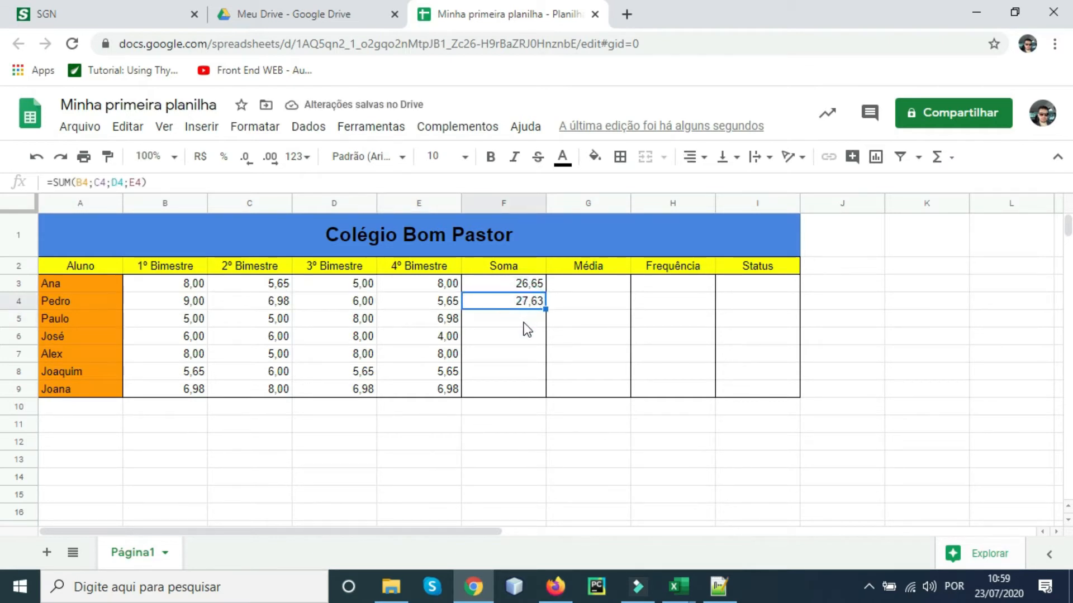
- Enter the range formula =SOMA(B5:E5) in the "Soma" cell F5, writing the function name and cell references in capitals
click(527, 327)
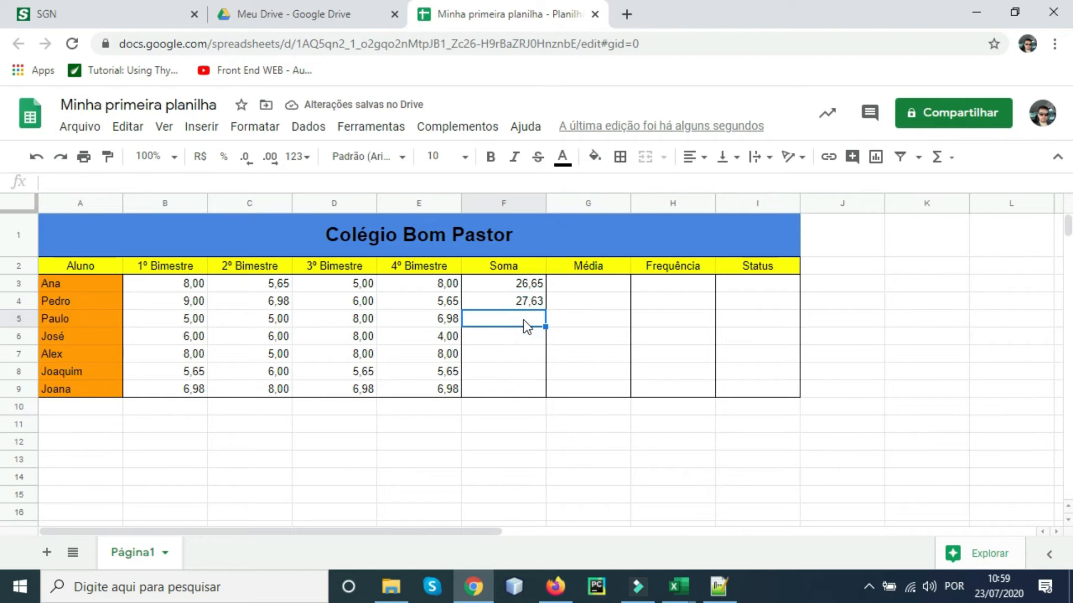
text(=soma()
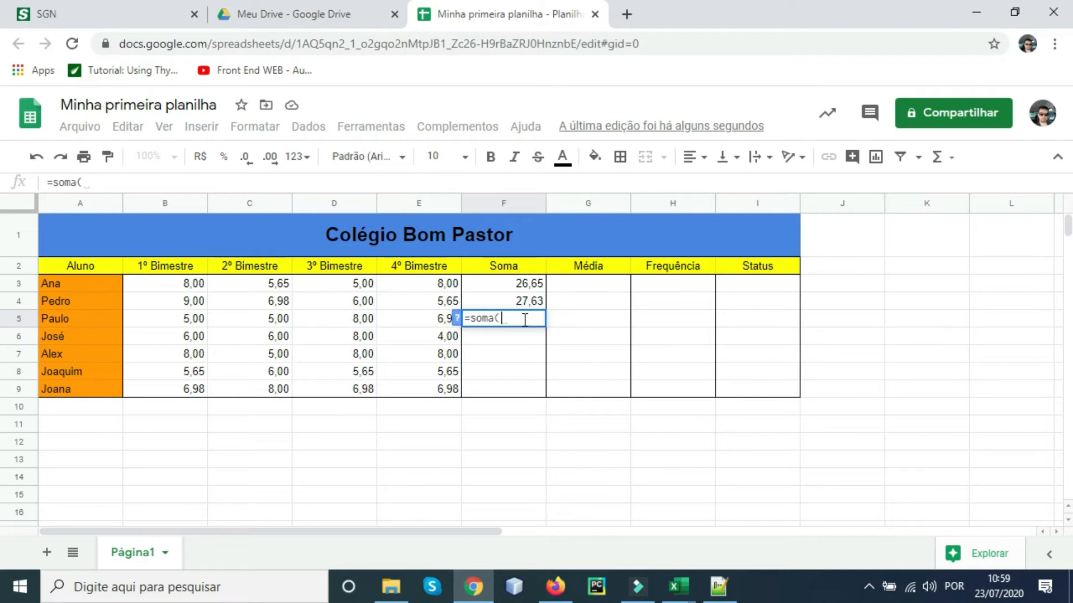
drag(468, 318, 563, 320)
text(=SOMA()
click(190, 321)
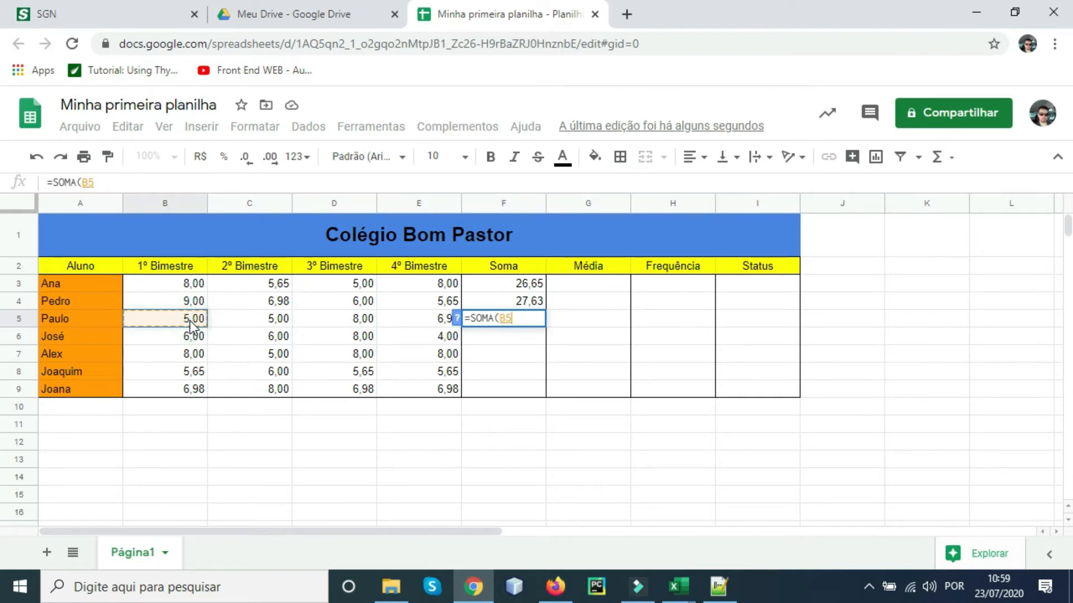
text(:)
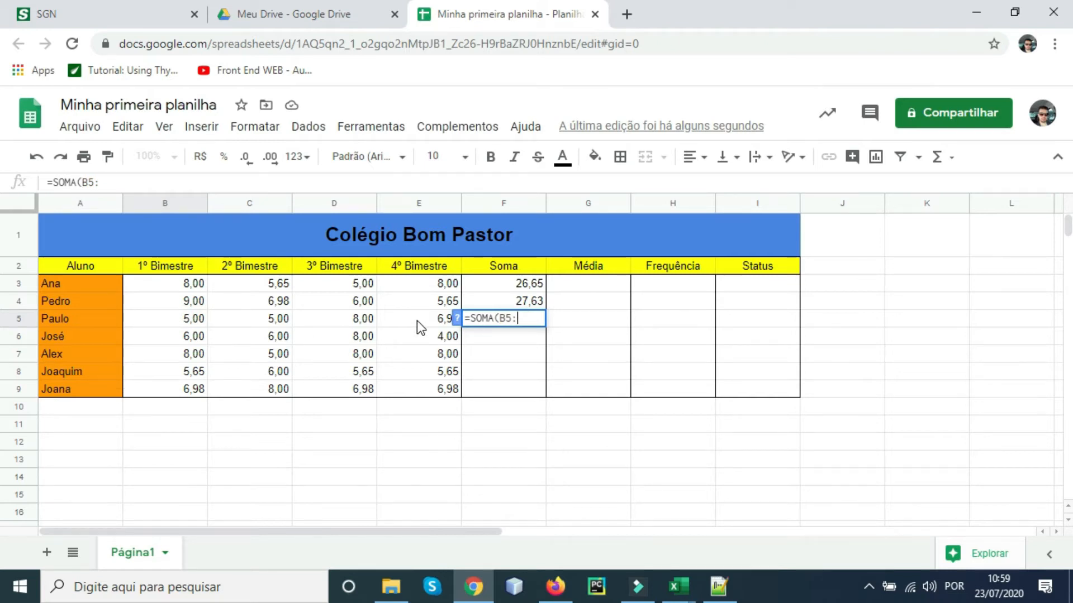
text(e)
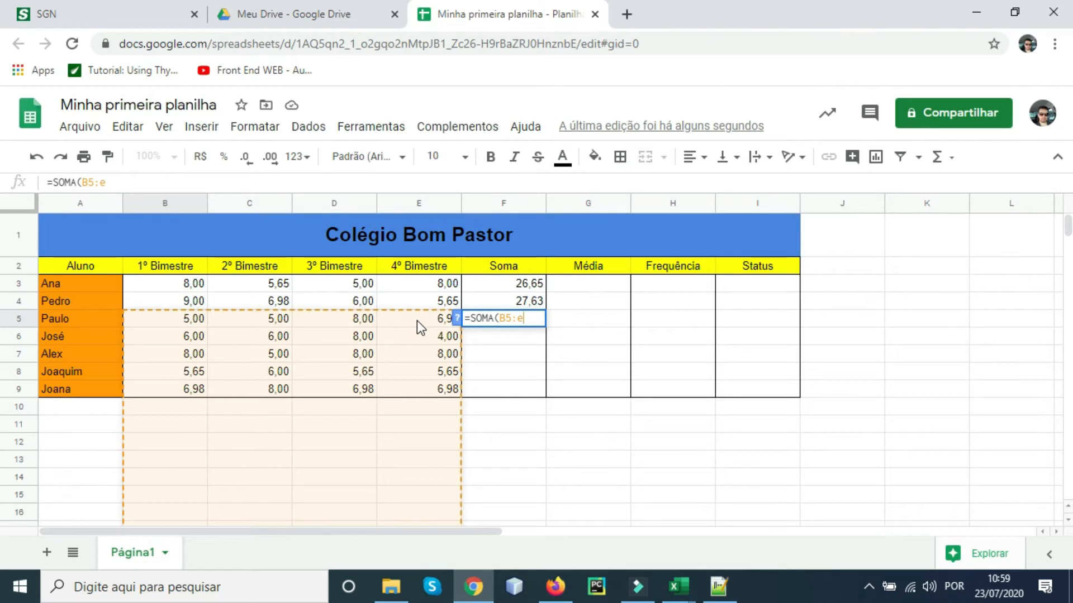
text(5))
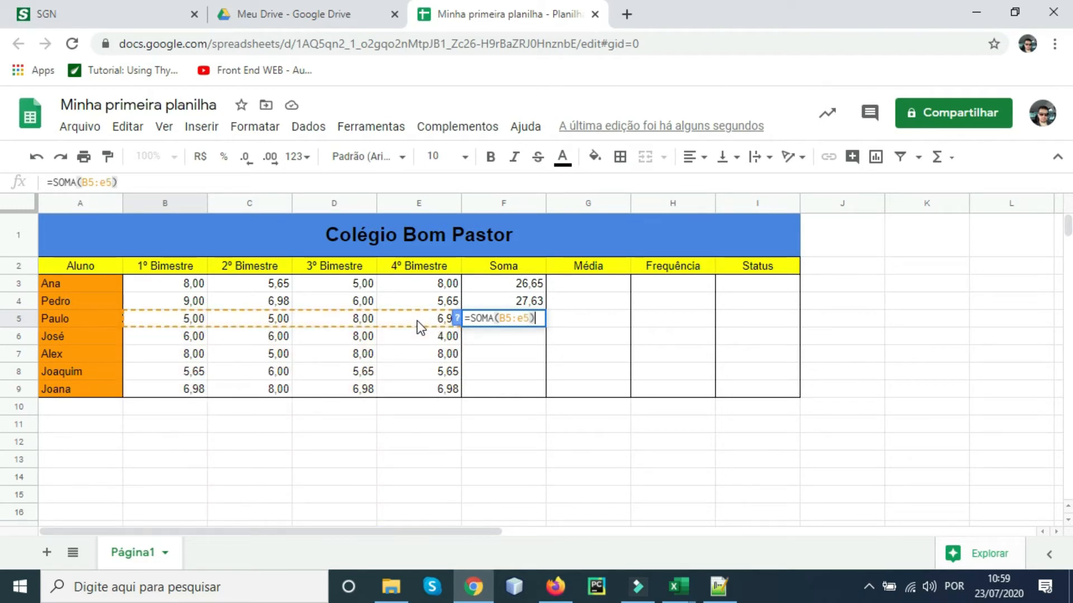
click(523, 319)
key(BackSpace)
text(E)
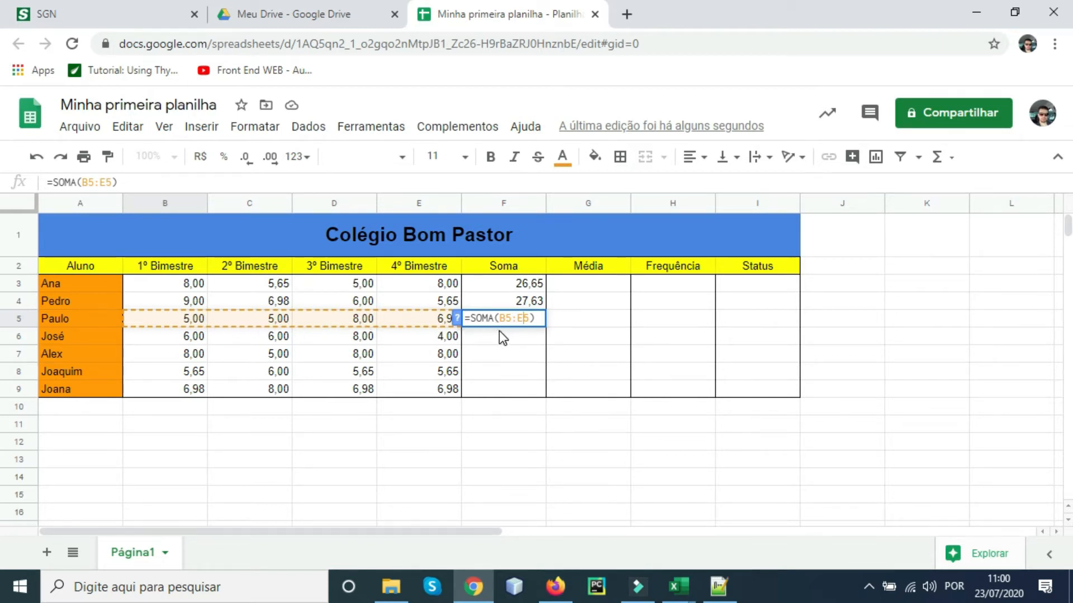
key(Return)
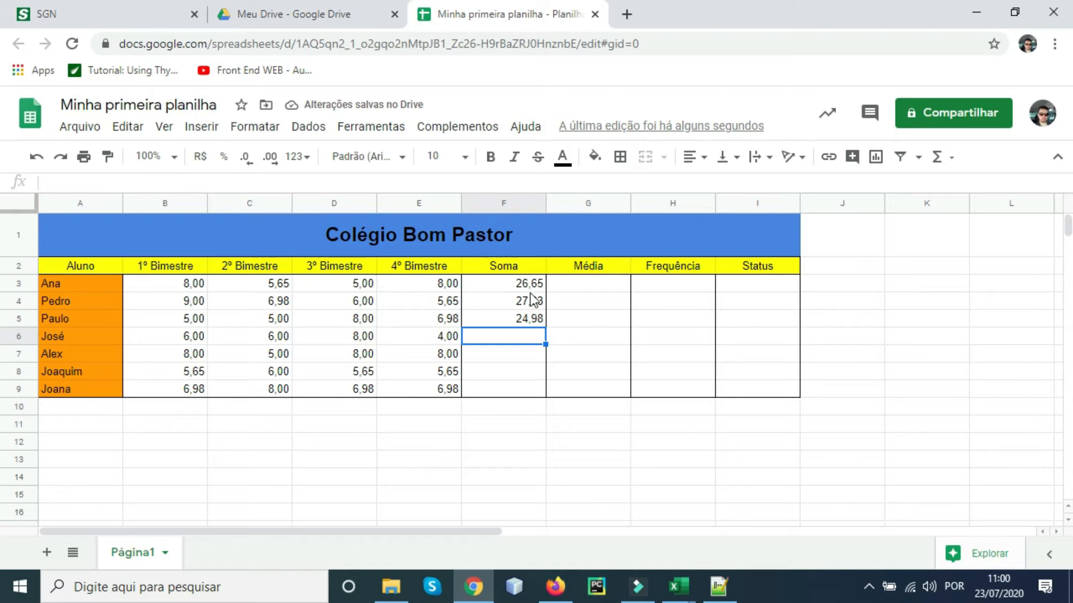
- Check the sum formula in F3 and change the first student's "4º Bimestre" grade in E3 to 5
click(524, 287)
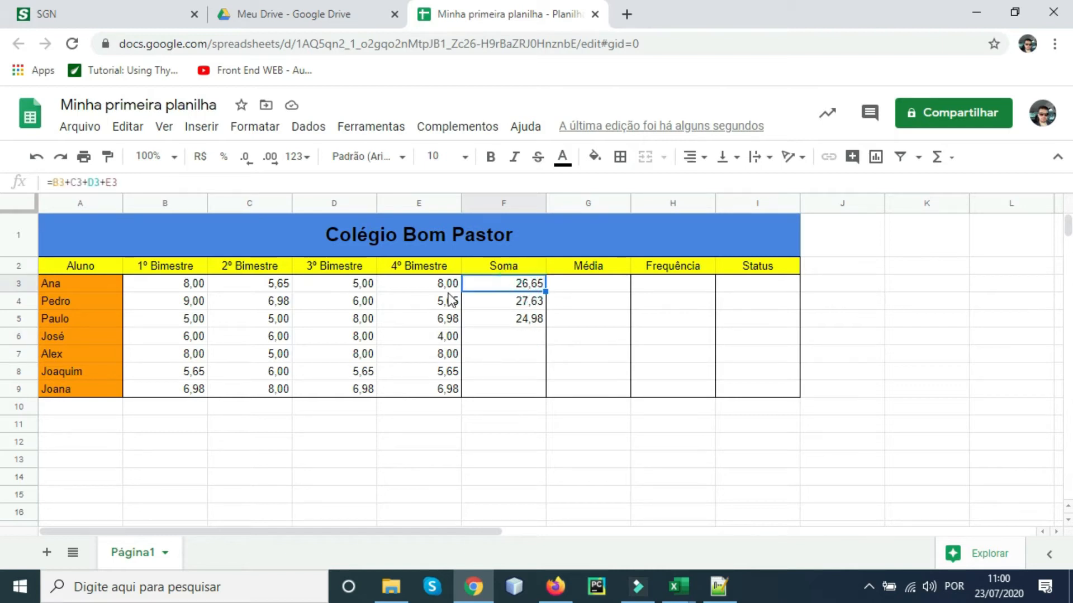
click(425, 284)
click(508, 282)
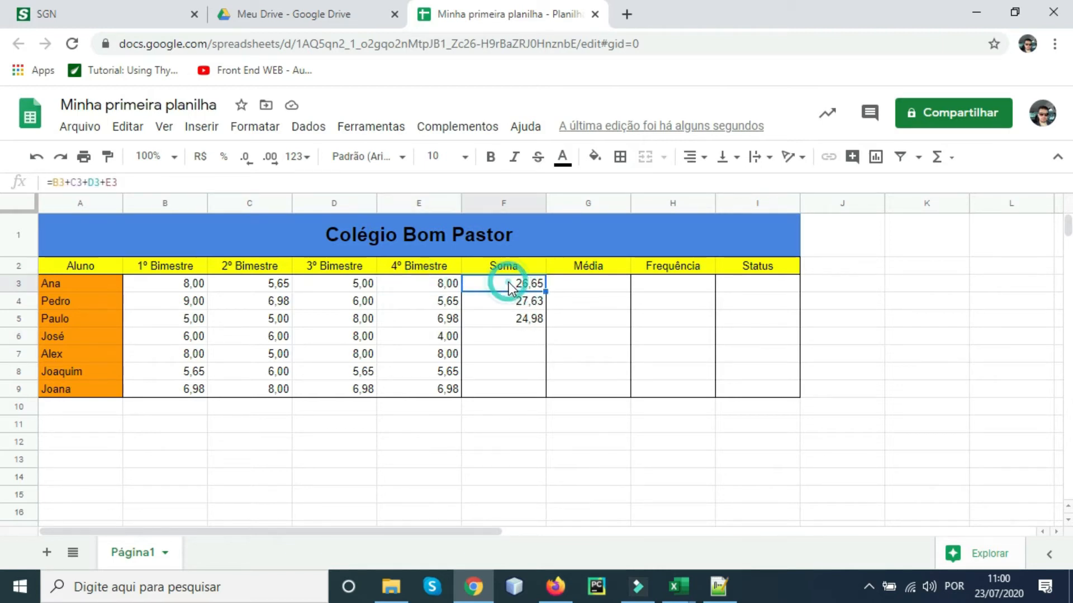
click(441, 288)
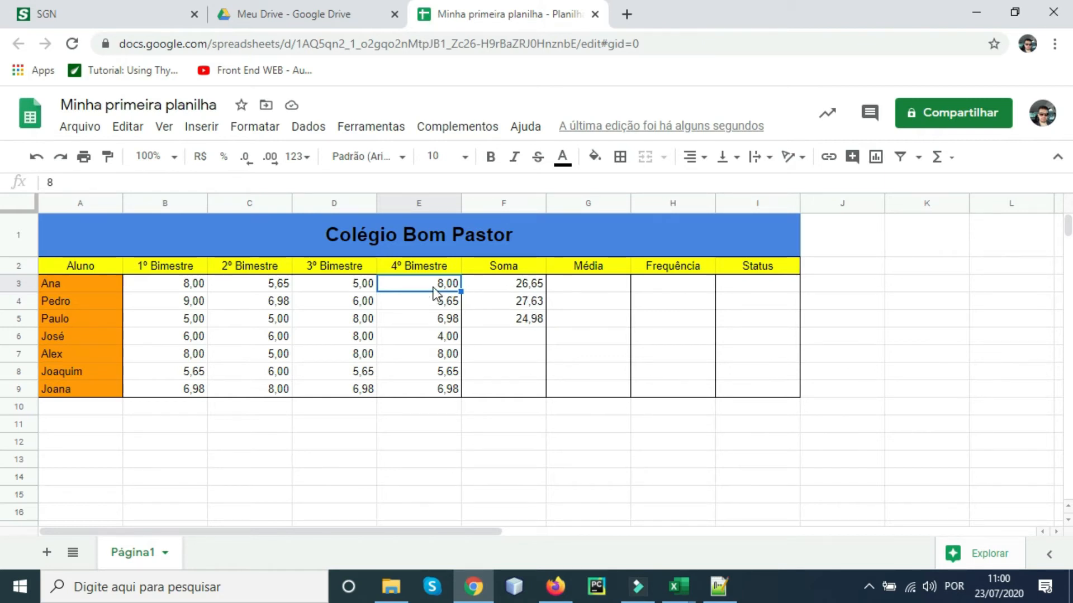
text(5)
key(Return)
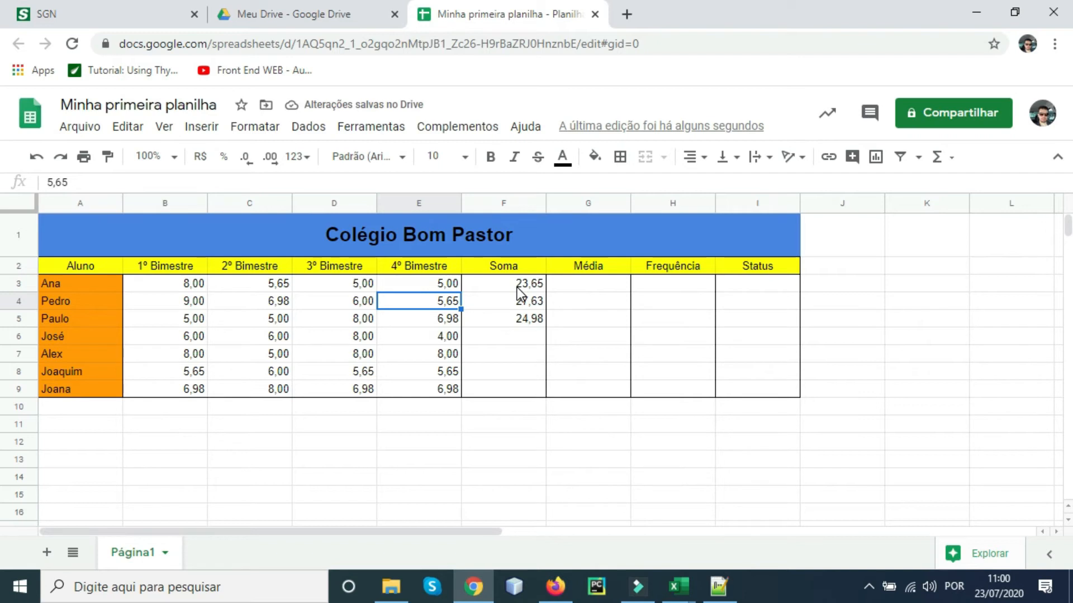
- Enter the range formula =SOMA(B6:E6) in the "Soma" cell F6 for the fourth student
click(522, 334)
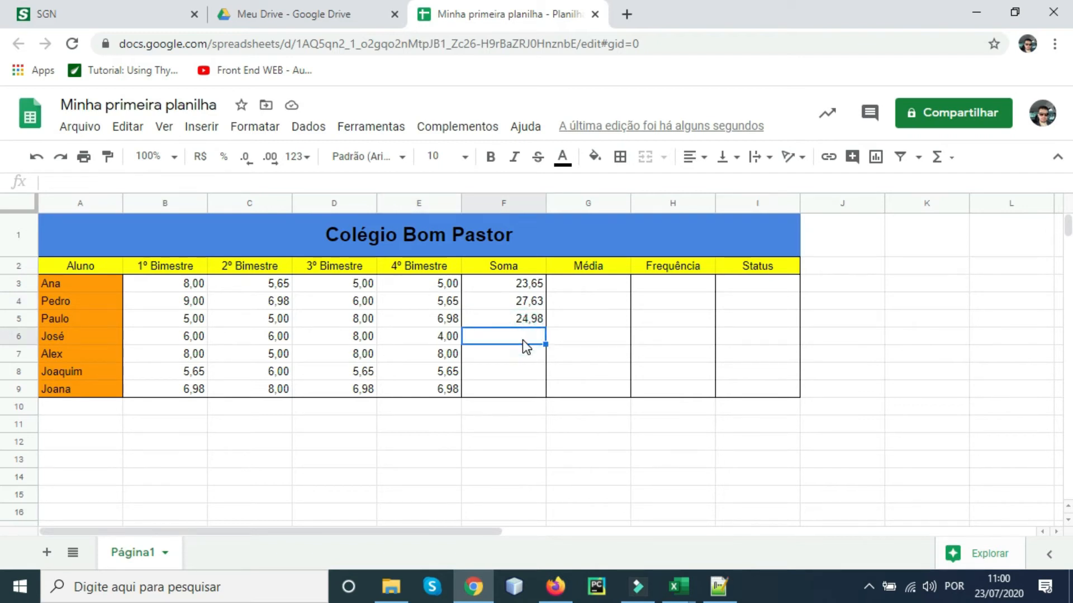
text(=)
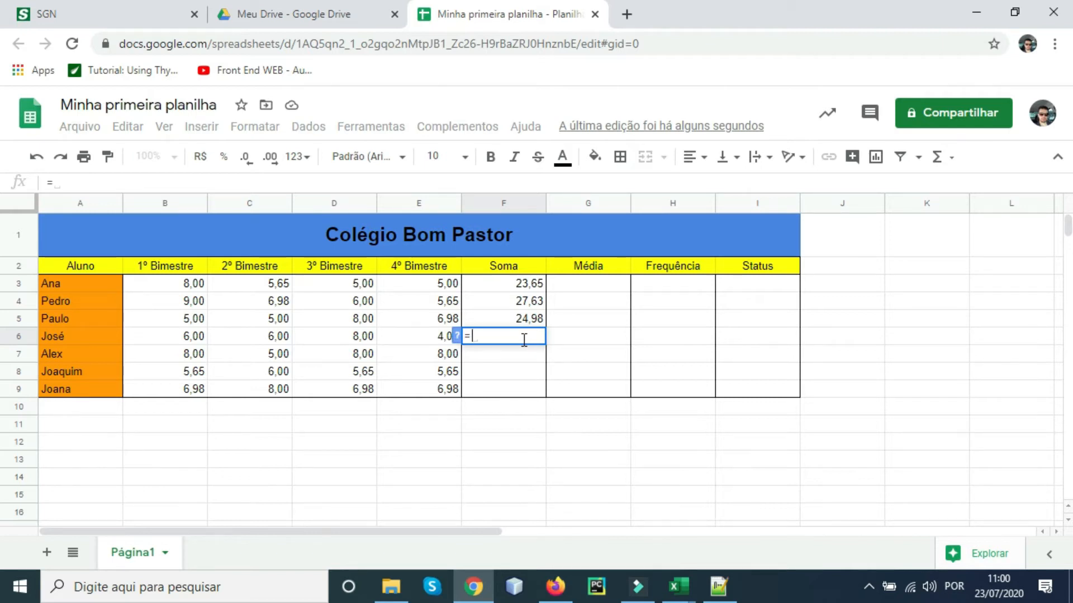
text(SOMA()
click(192, 338)
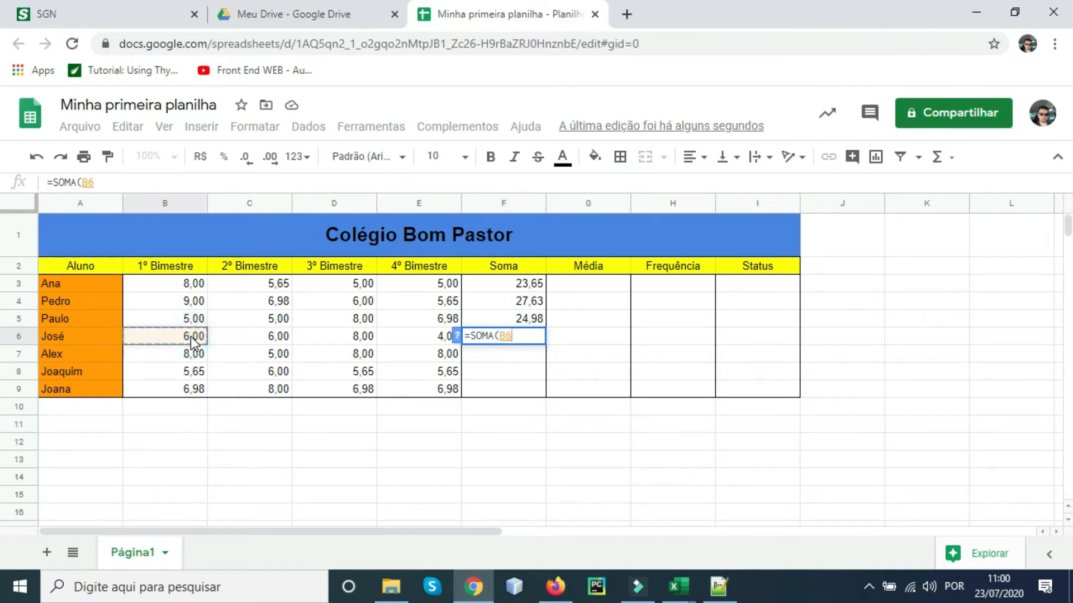
text(:)
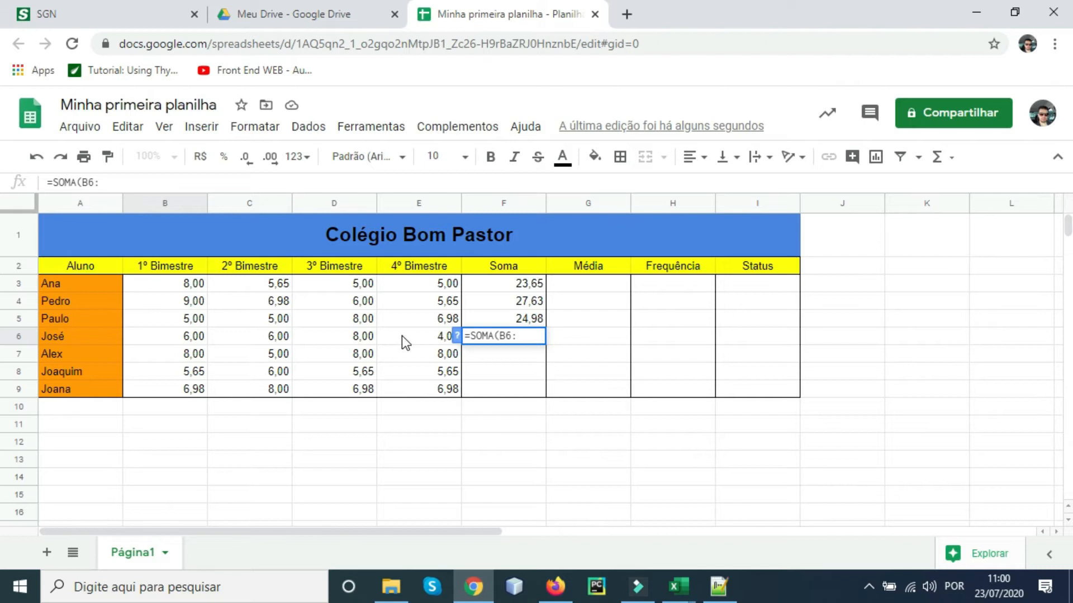
text(e6))
key(Return)
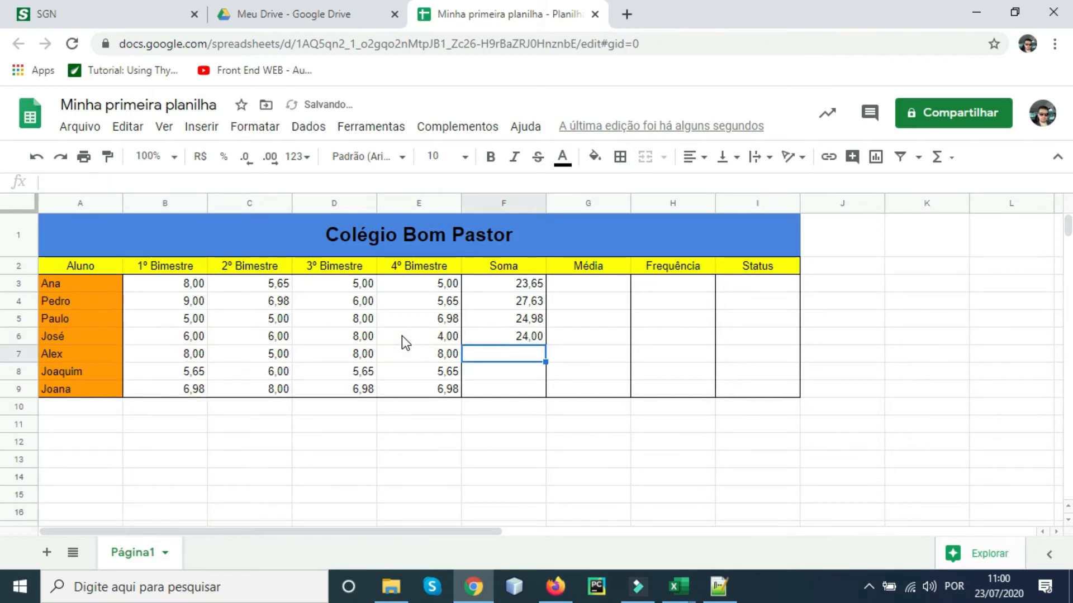
- Enter the formula =(B3+C3+D3+E3)/4 in the "Média" cell G3 to average the first student's four grades
click(588, 288)
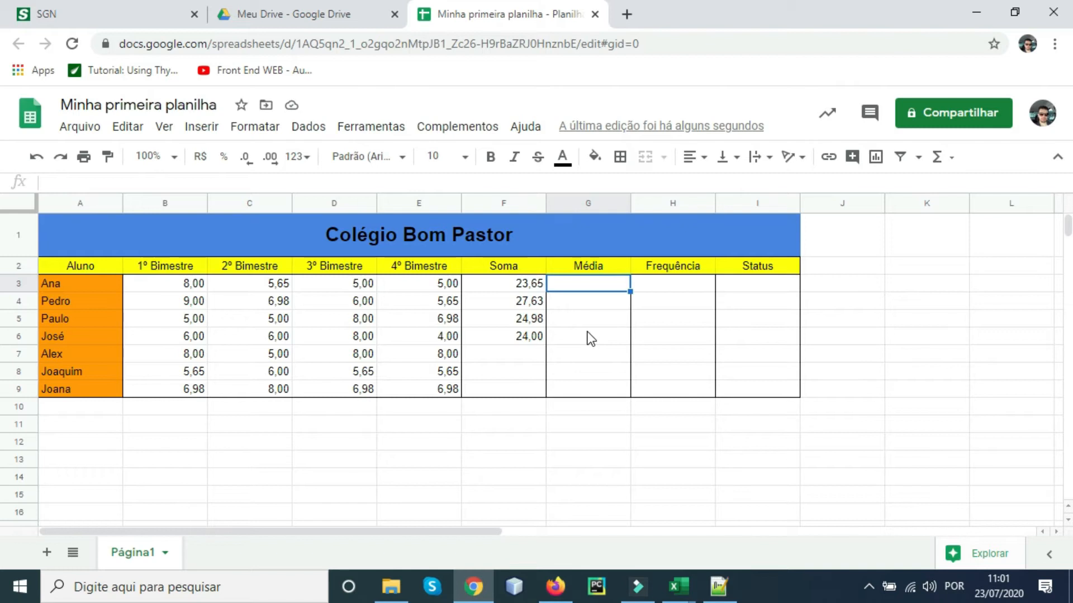
text(=)
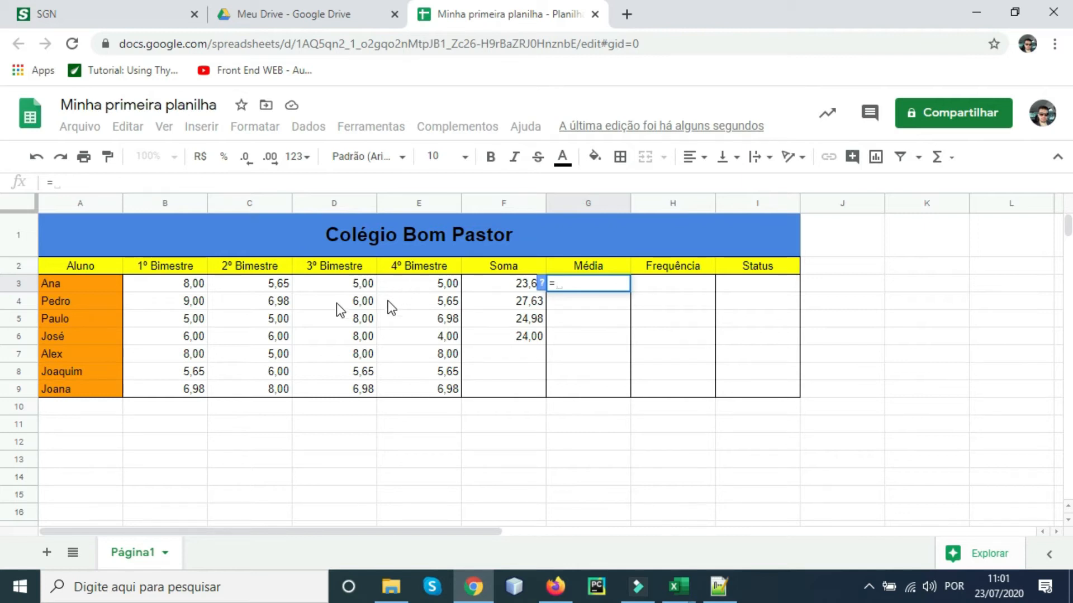
text(()
click(186, 286)
text(+)
click(225, 283)
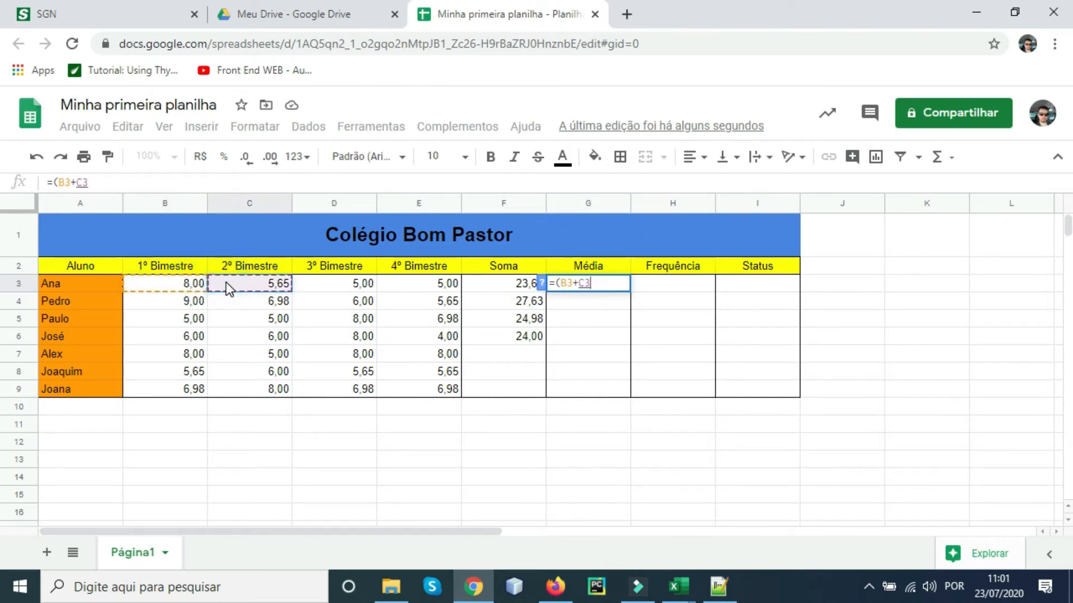
text(+)
click(317, 284)
text(+)
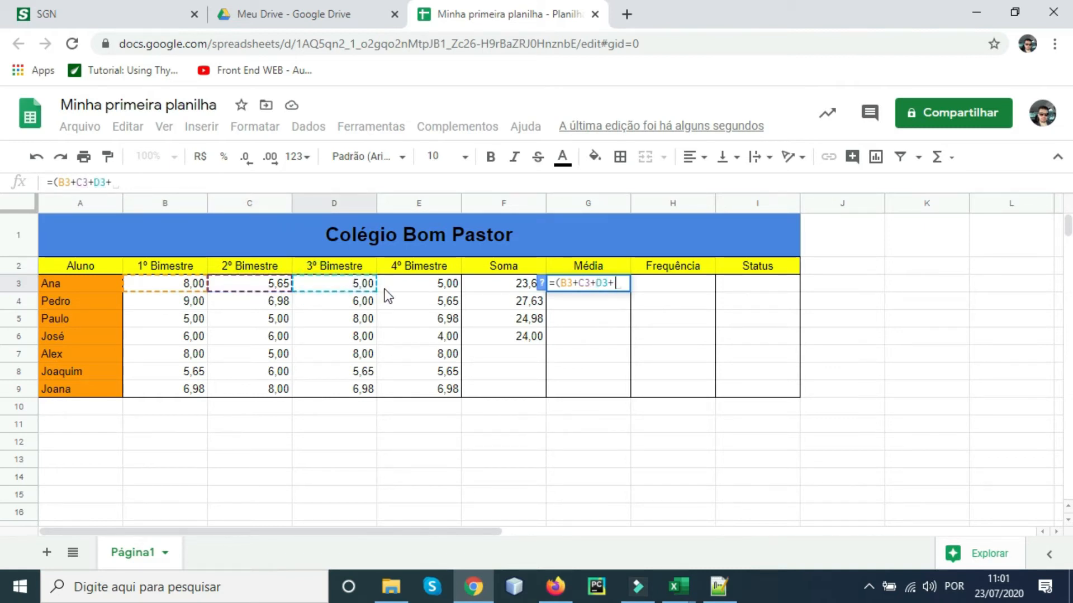
click(417, 285)
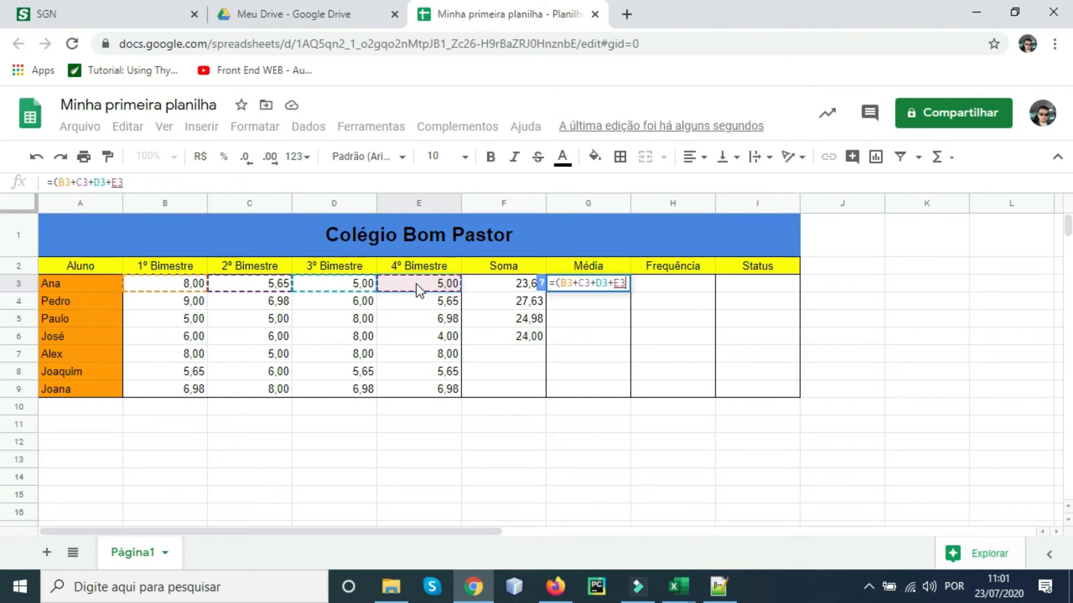
text())
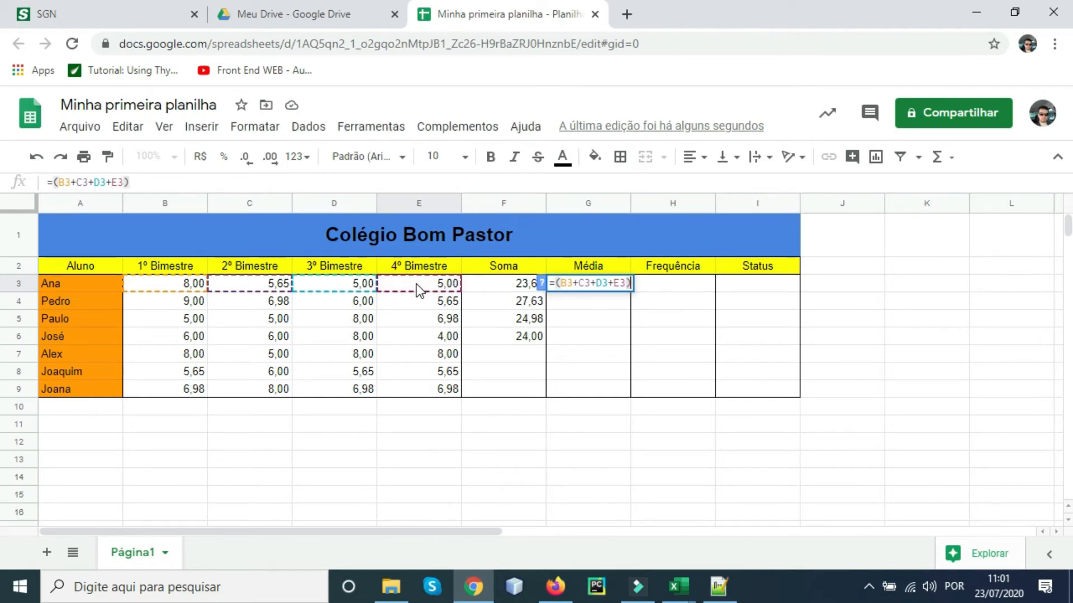
text(/4)
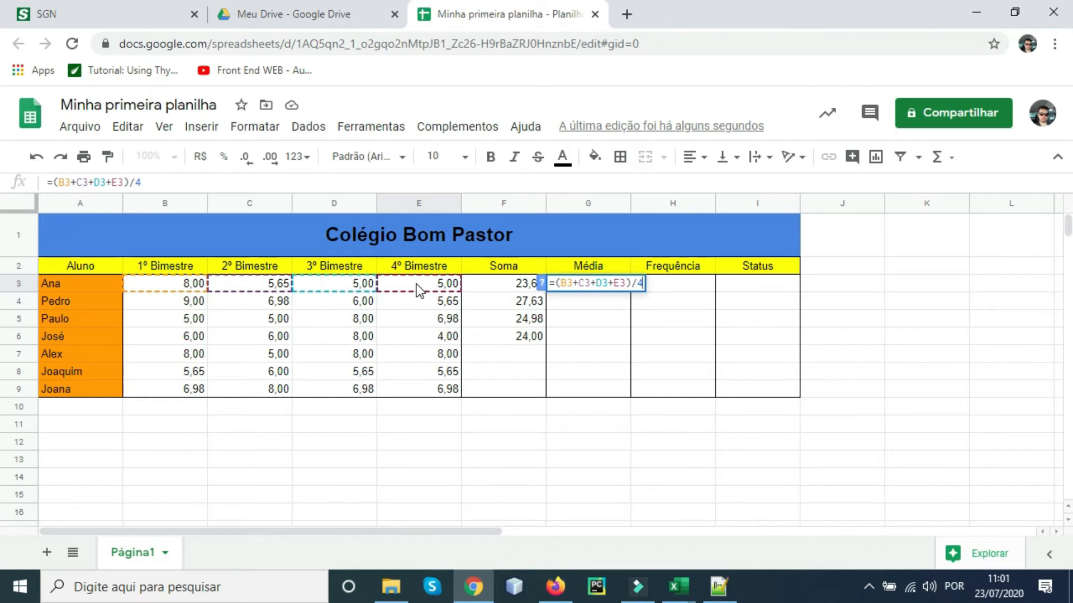
key(Return)
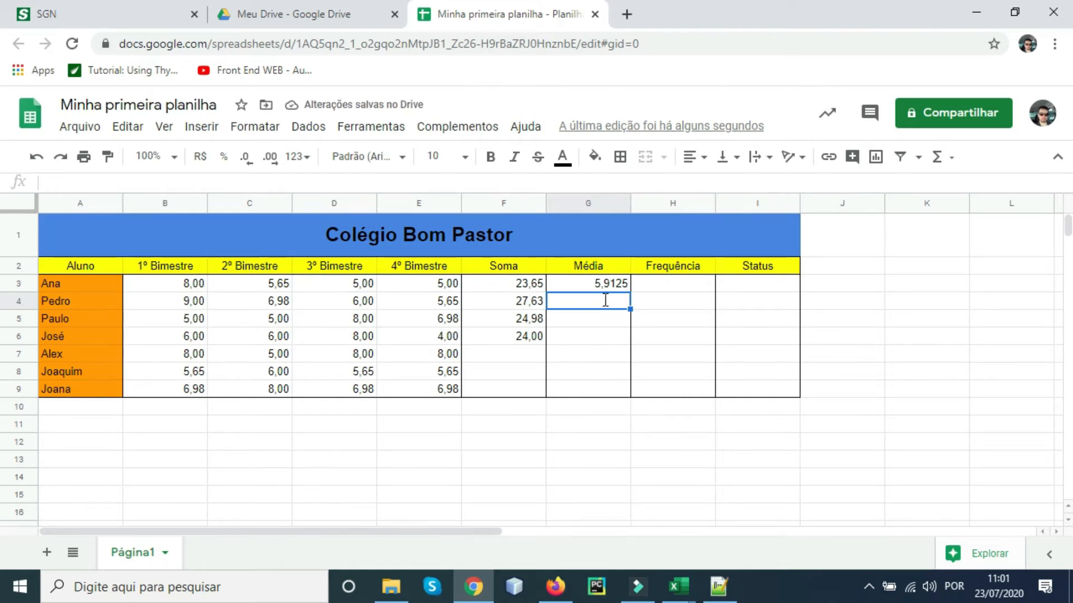
- Enter the formula =F4/4 in the "Média" cell G4 to average the second student's grades from the "Soma" value
text(=)
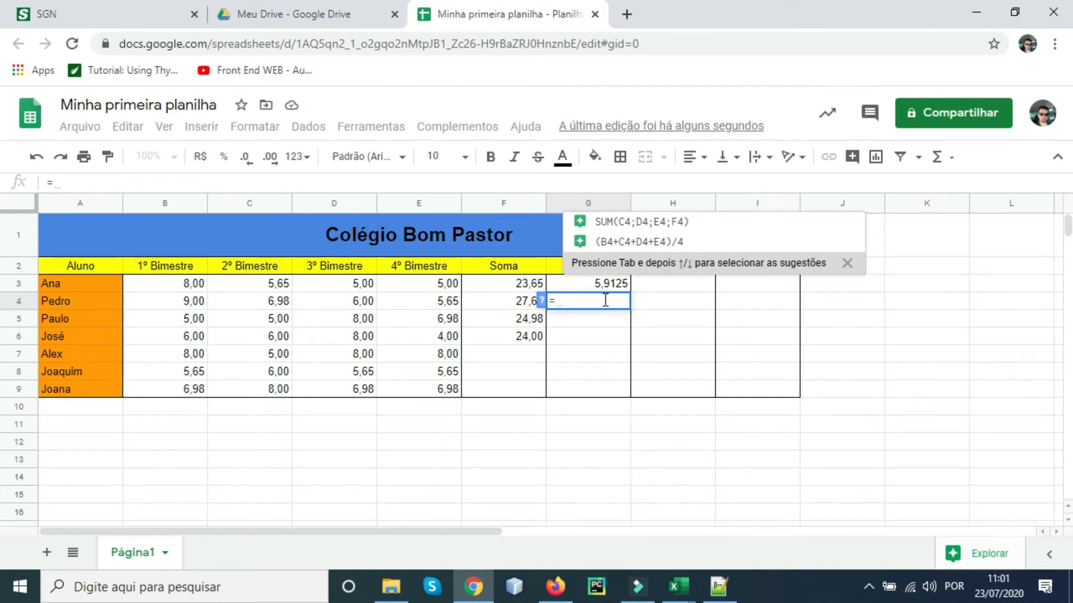
click(500, 303)
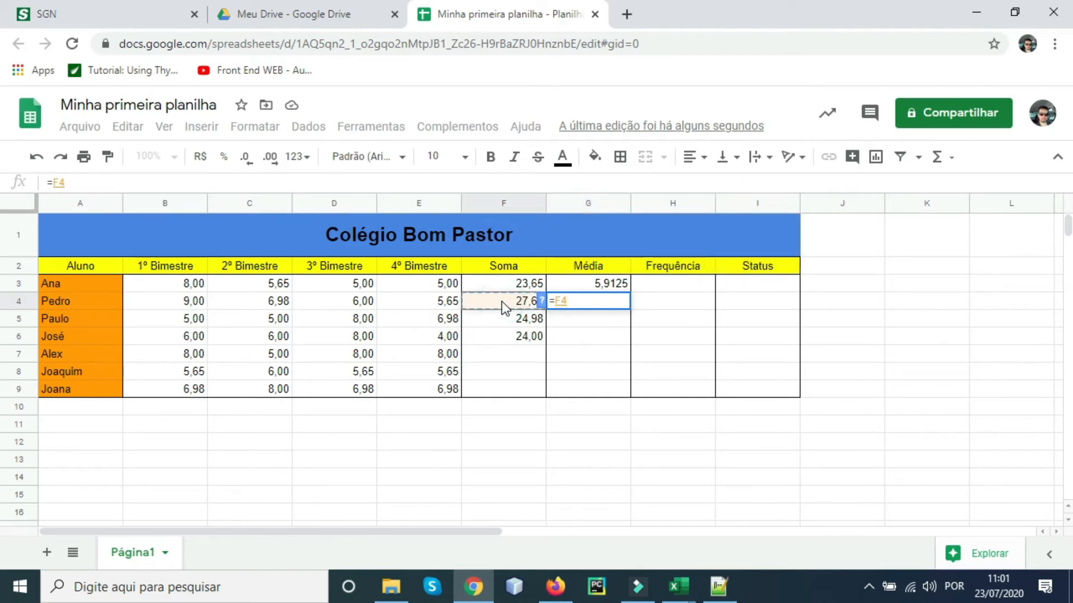
text(/4)
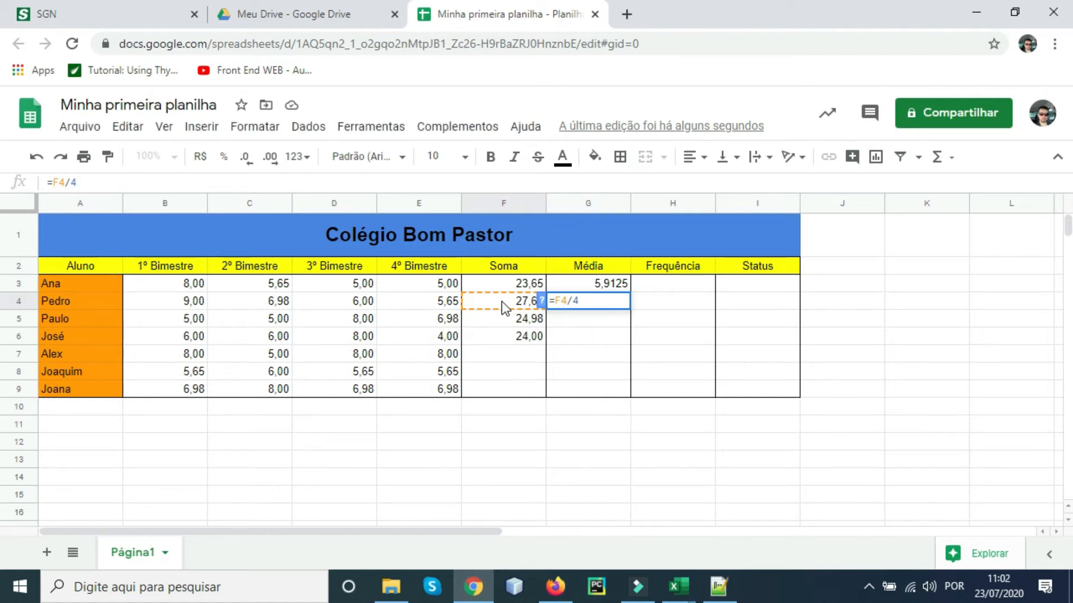
key(Return)
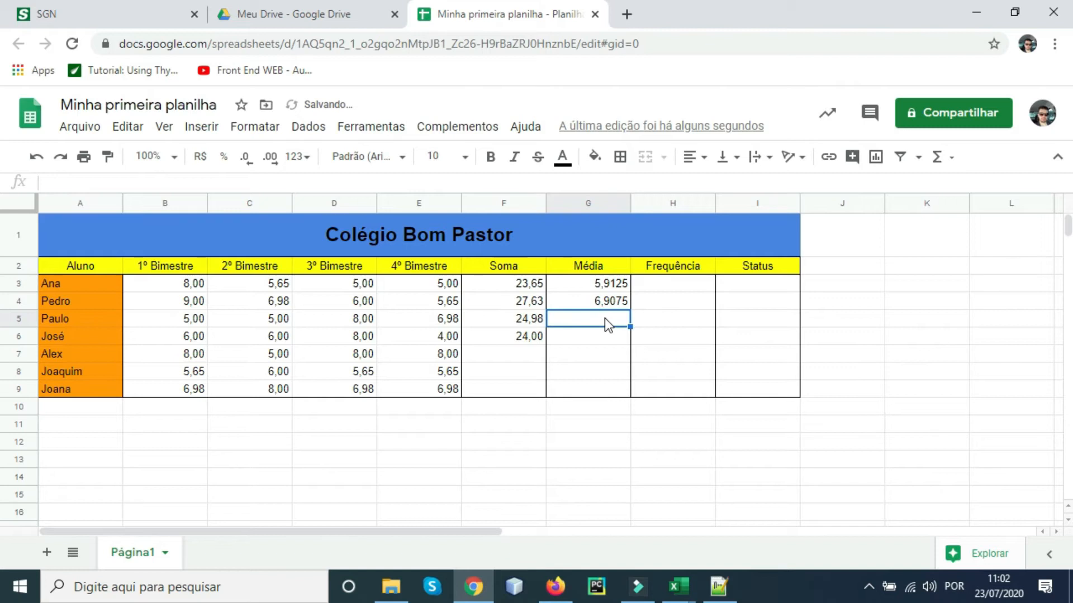
- Enter the formula =média(B5;C5;D5;E5) in the "Média" cell G5 to average the third student's grades
text(=)
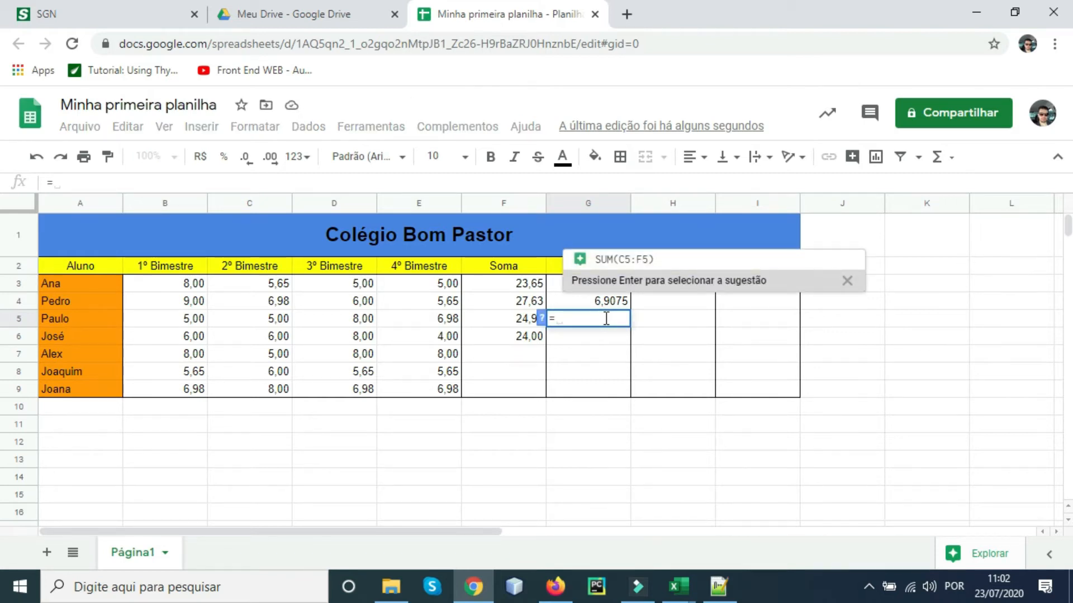
text(méd)
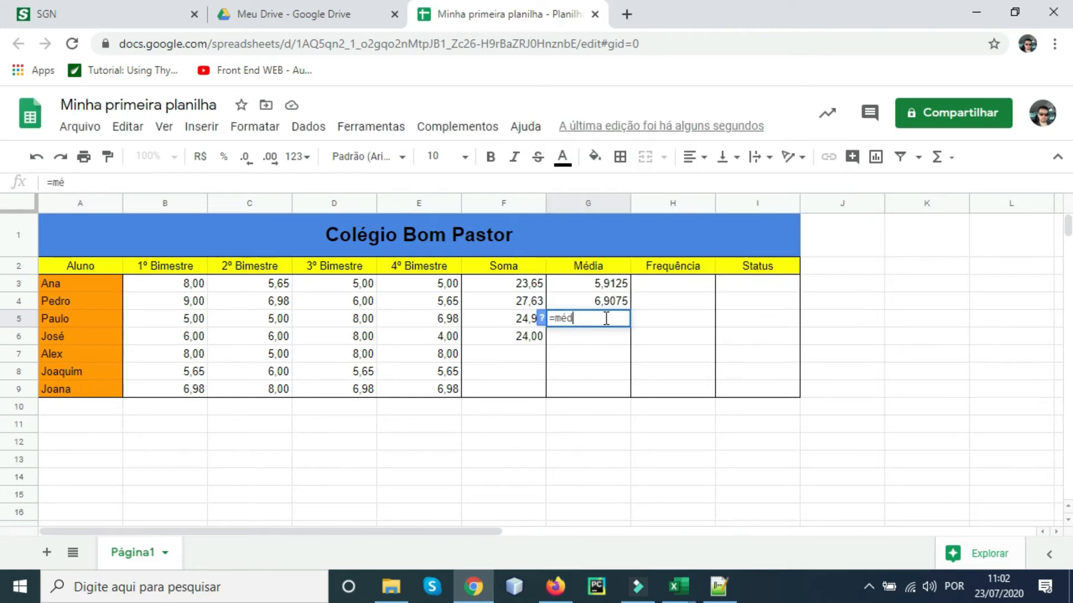
text(ia()
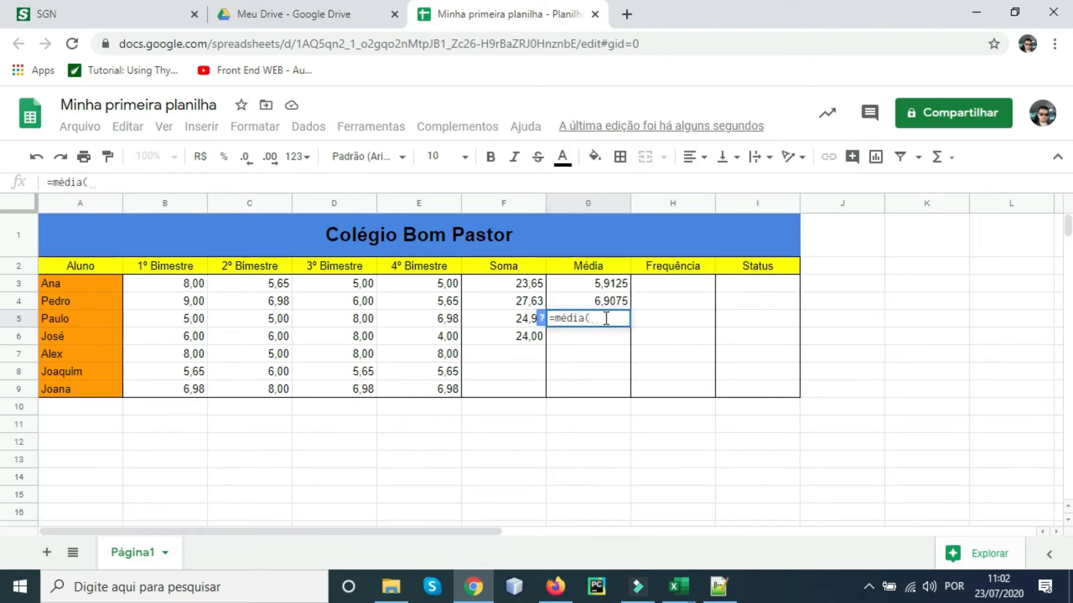
click(193, 321)
text(;)
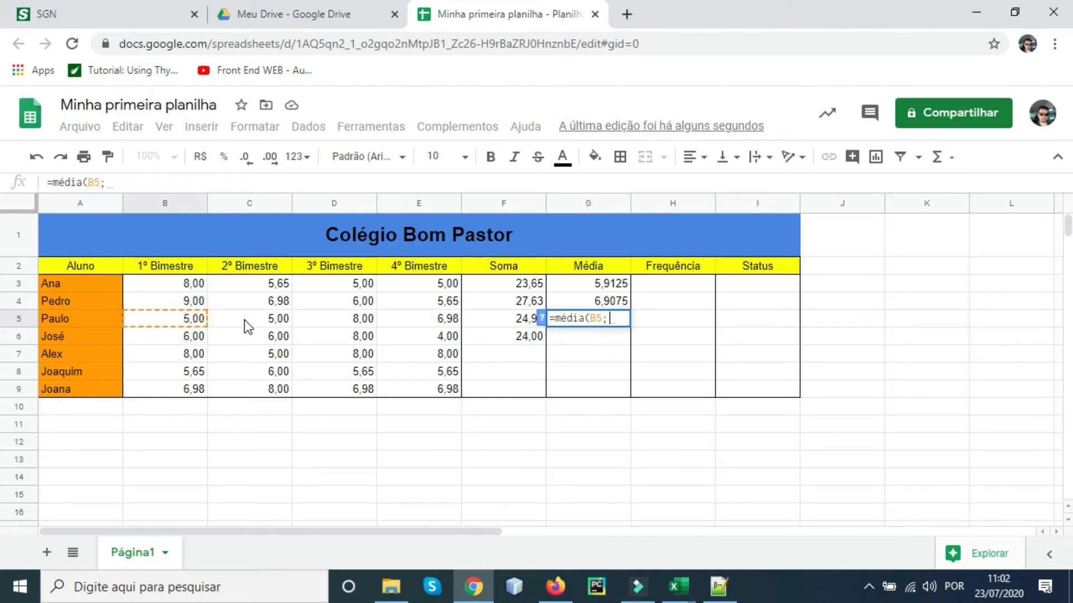
click(253, 322)
text(;)
click(345, 319)
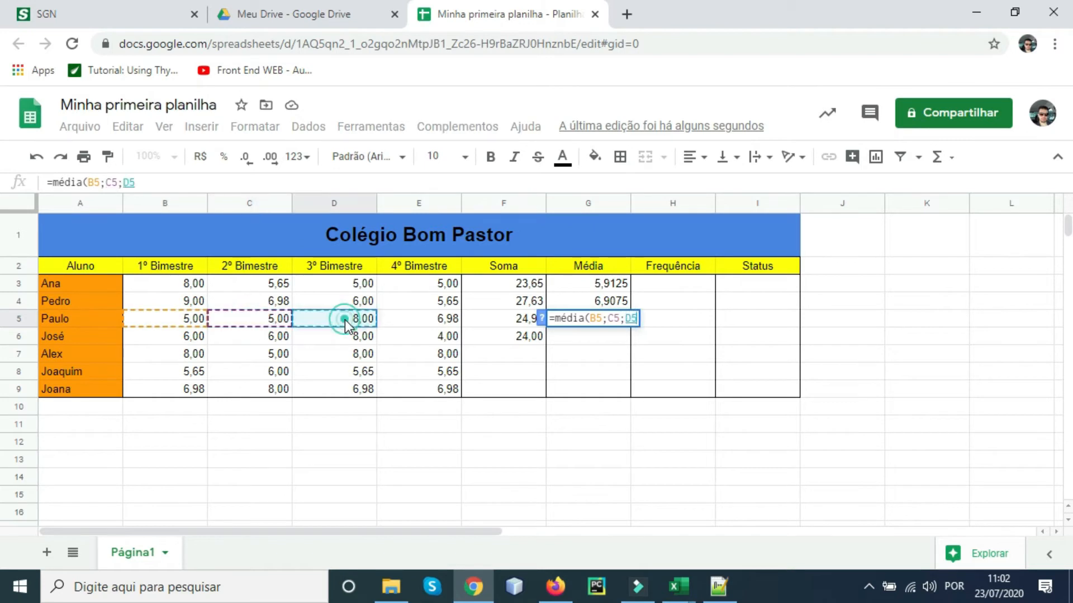
text(;)
click(419, 321)
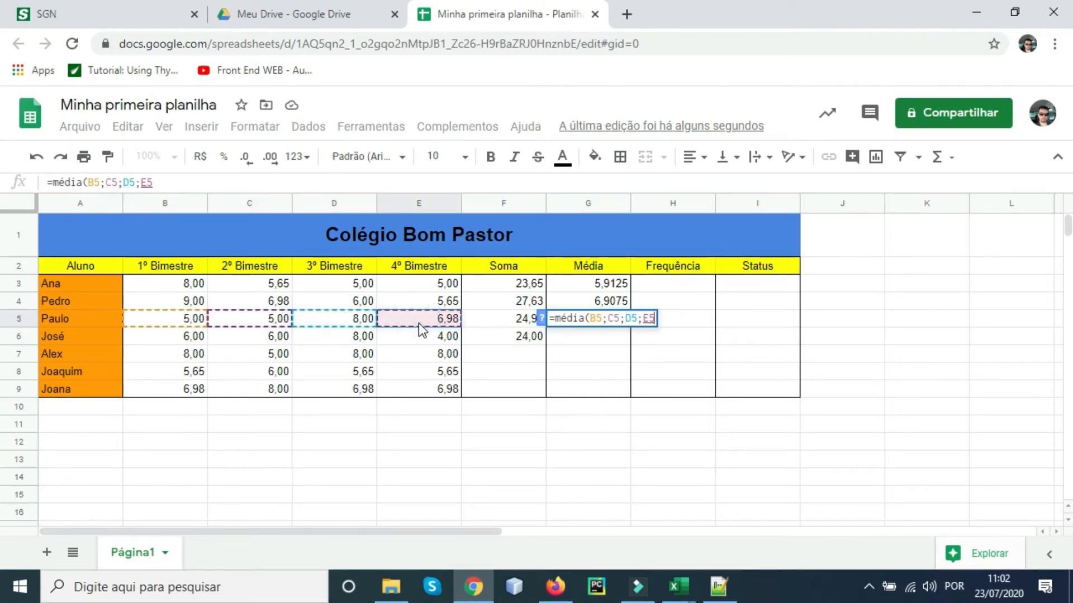
text())
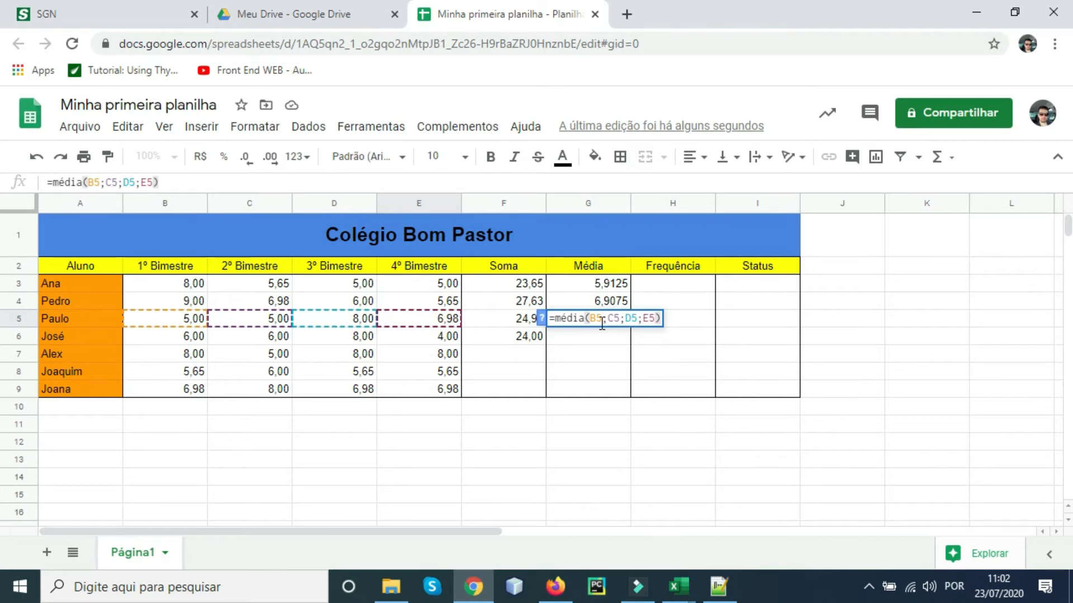
drag(588, 318, 659, 319)
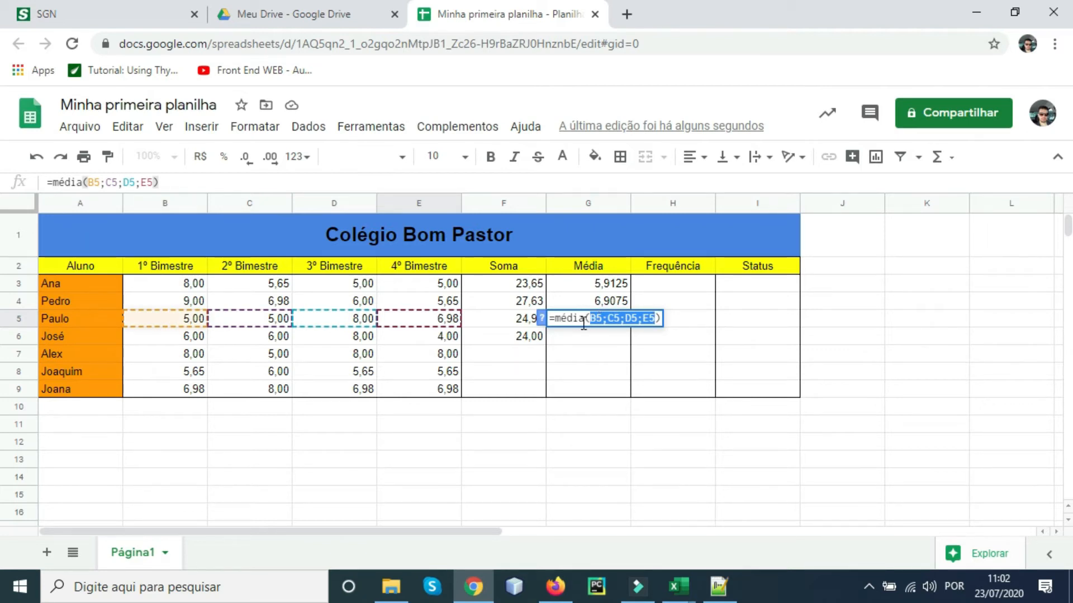
key(Return)
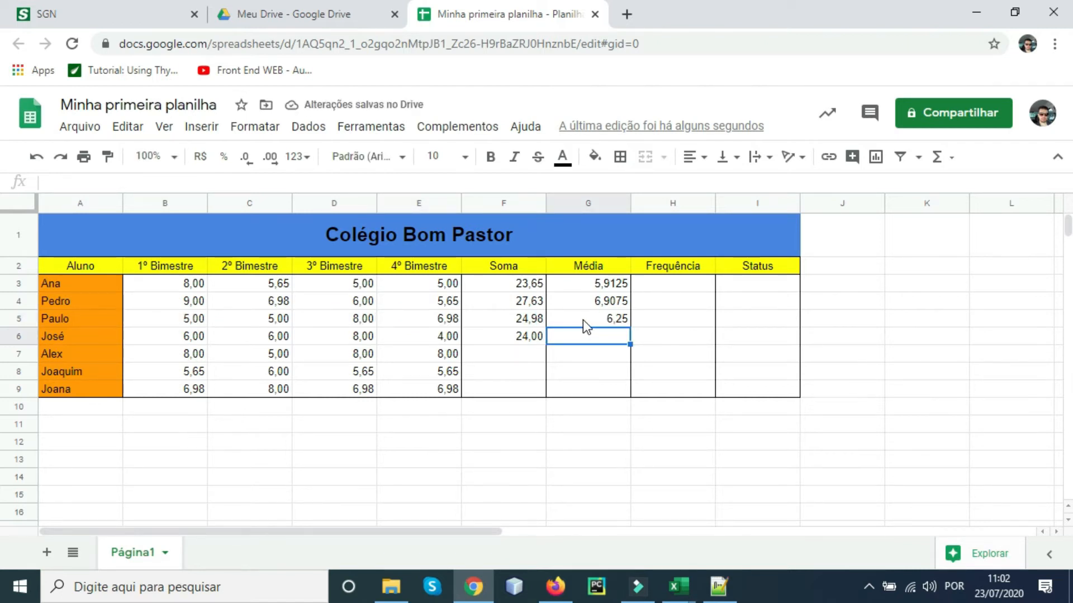
- Enter the range formula =média(B6:e6) in the "Média" cell G6 for the fourth student, completing the range reference
text(=m)
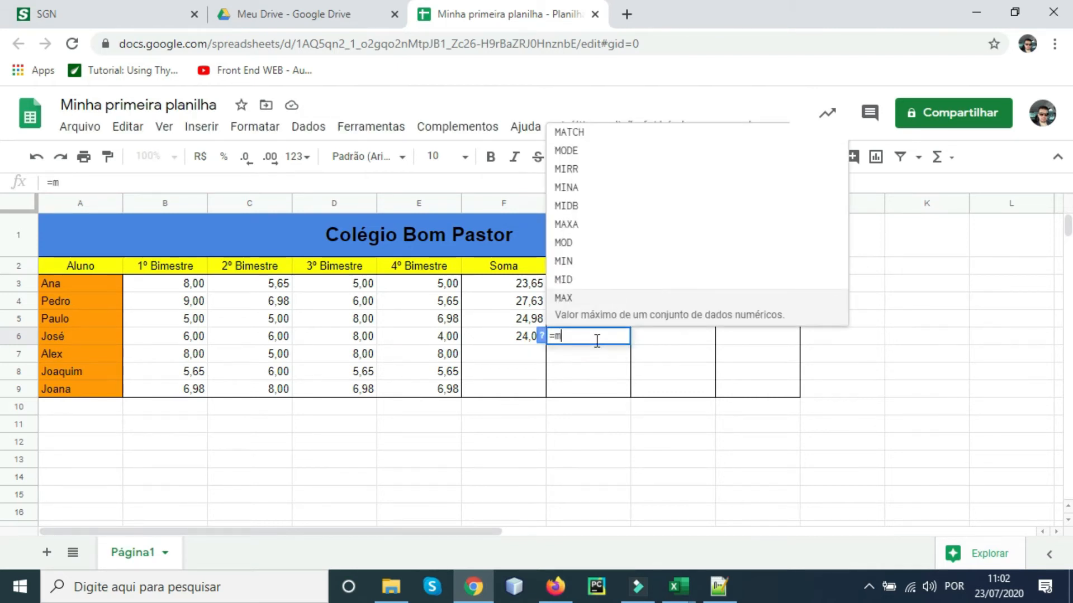
text(édia()
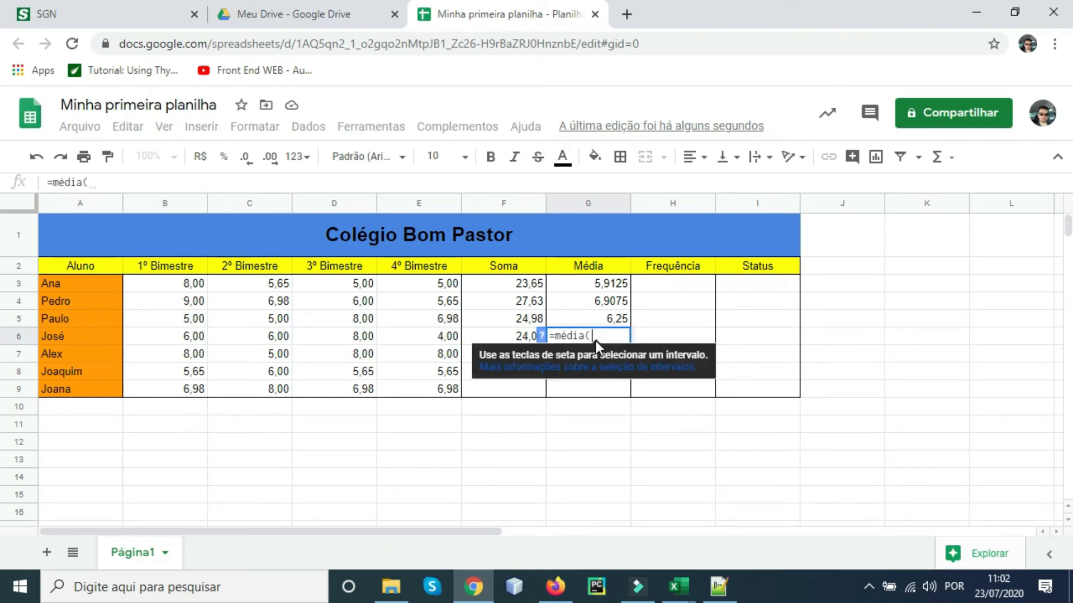
click(189, 337)
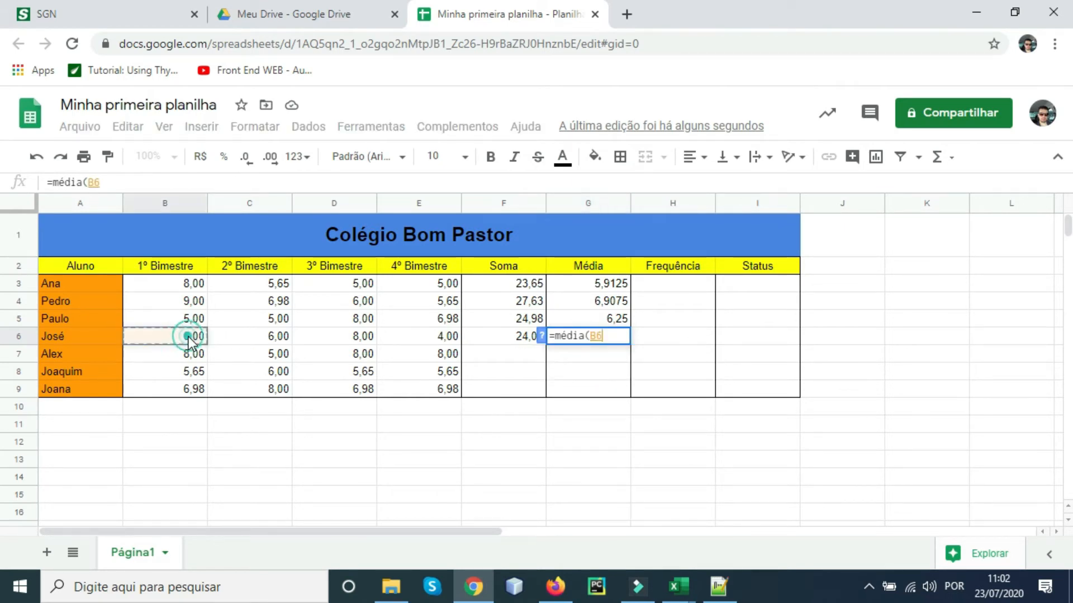
text(:)
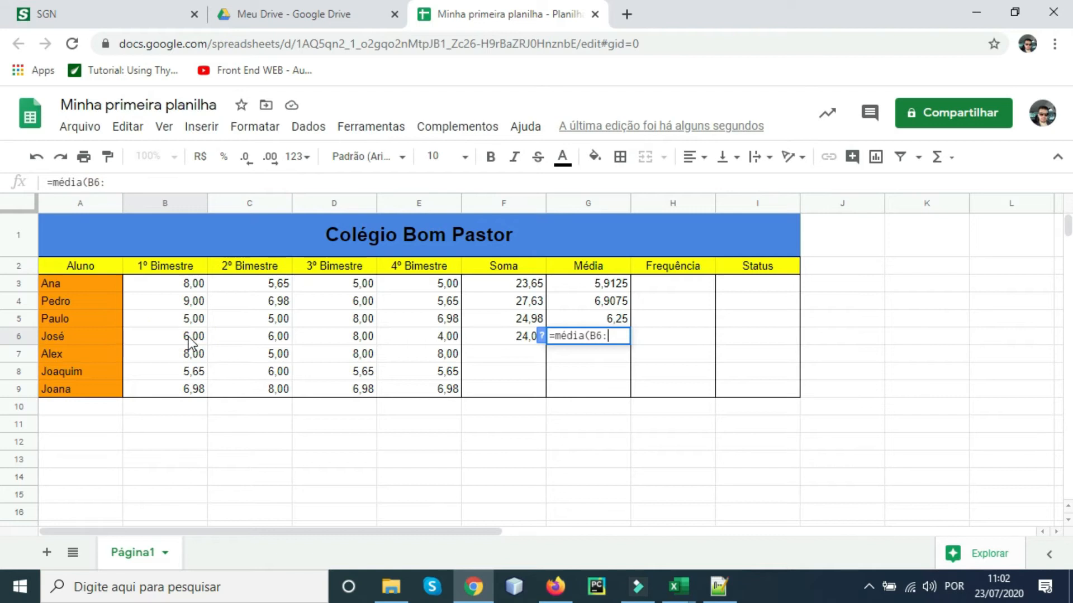
click(431, 336)
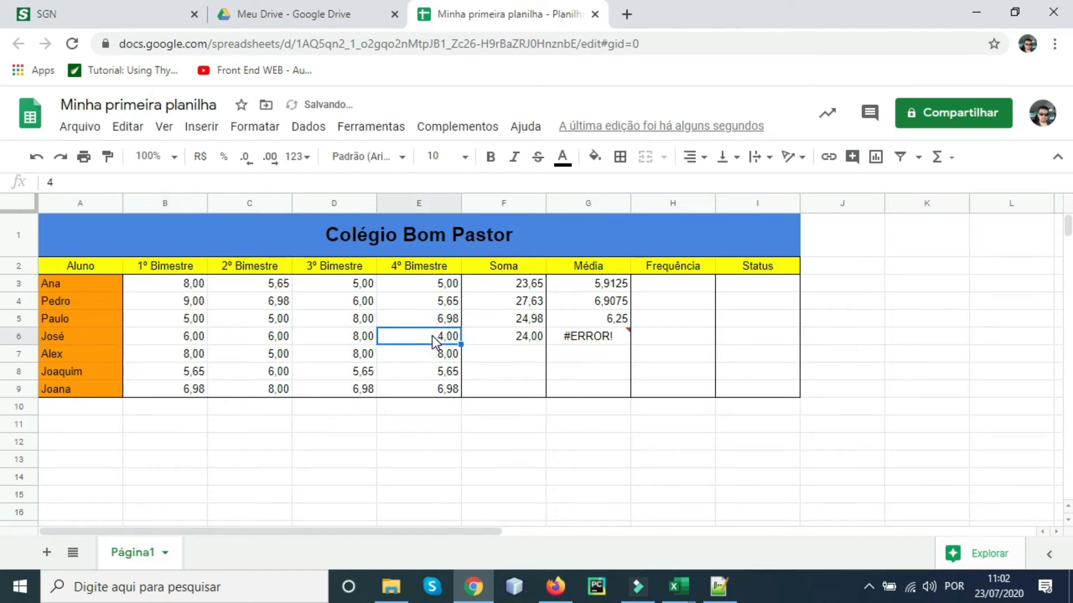
double_click(585, 342)
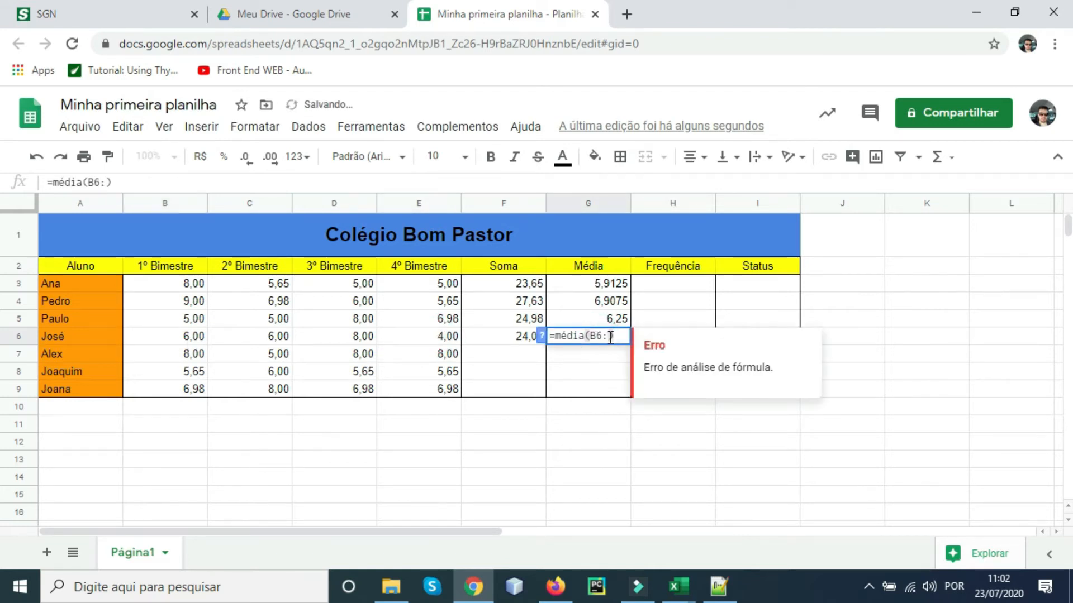
click(608, 337)
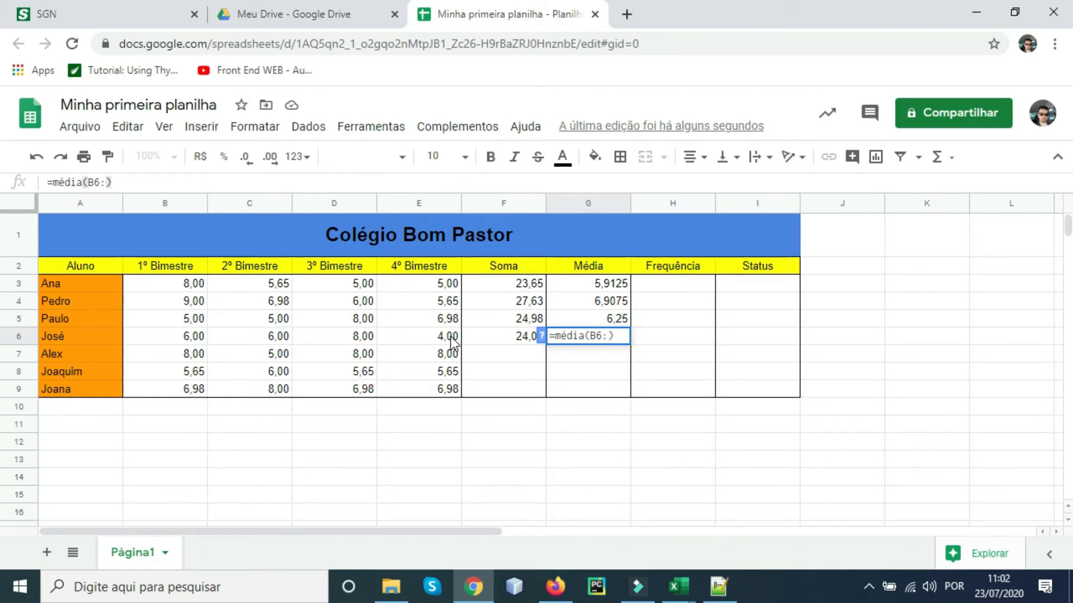
text(e6)
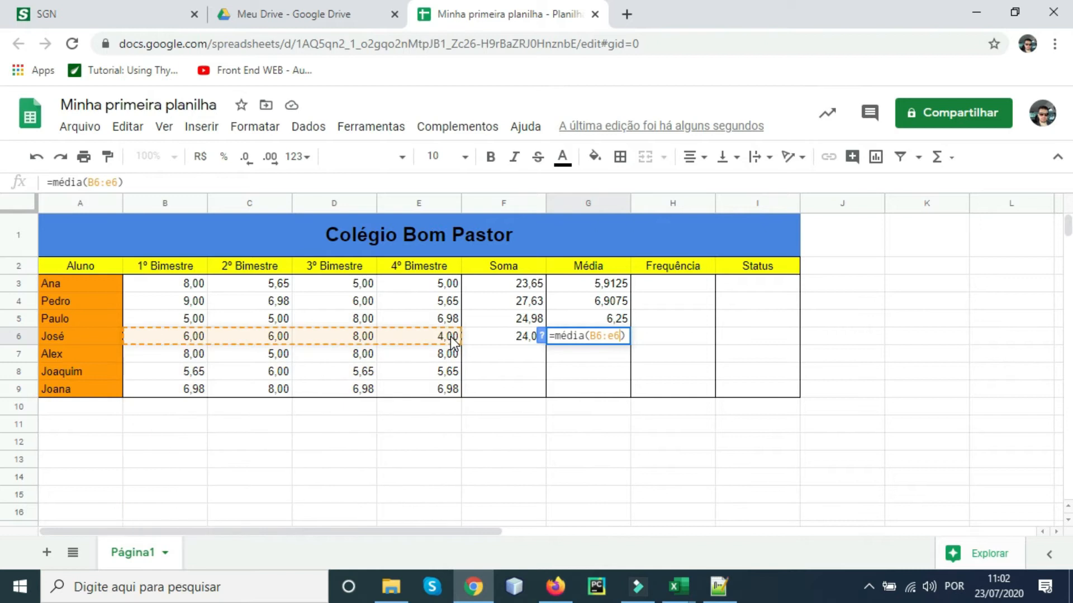
key(Return)
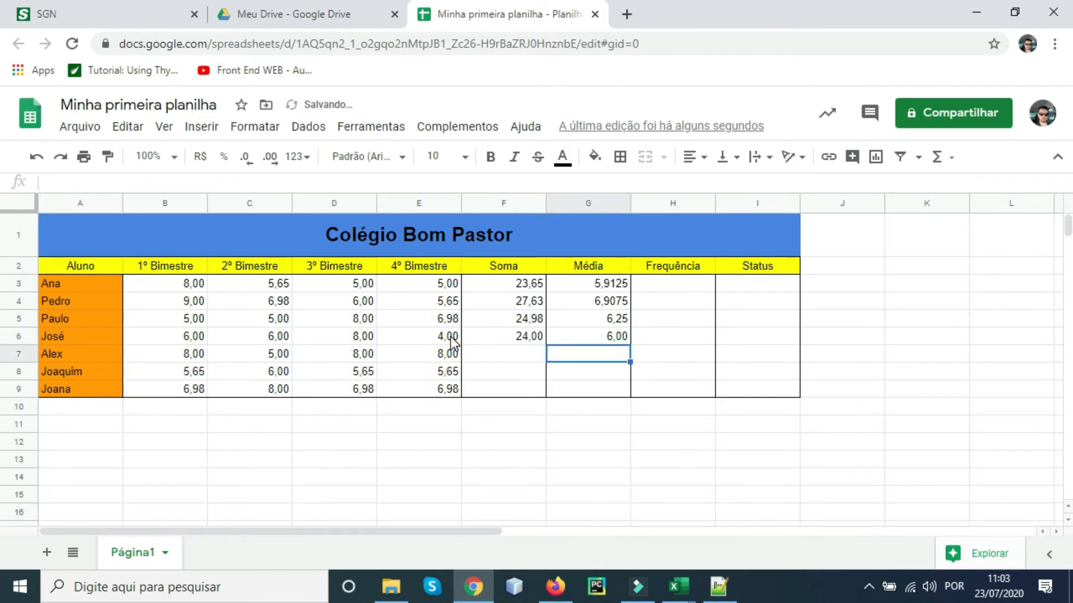
- Check the average formulas in G6 and G3, and format the "Média" cells G3:G9 to two decimal places
click(610, 340)
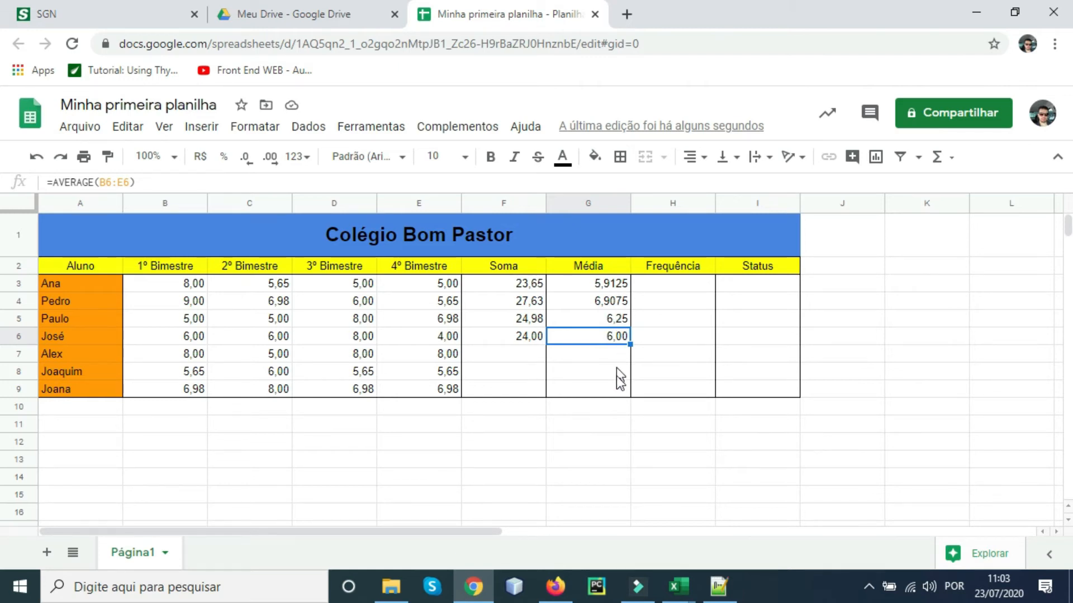
click(605, 291)
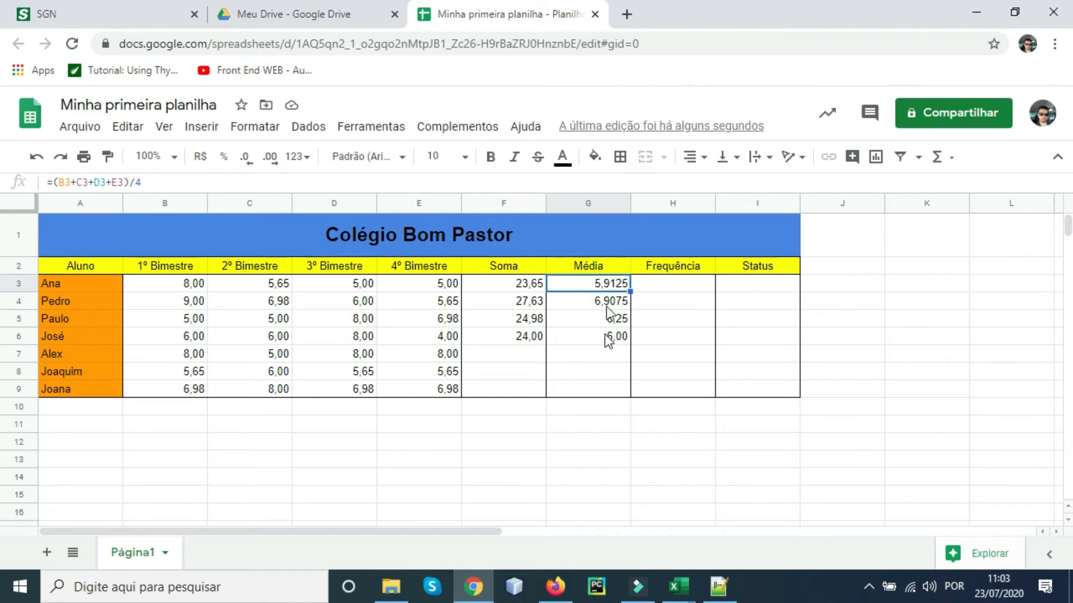
drag(606, 390, 607, 286)
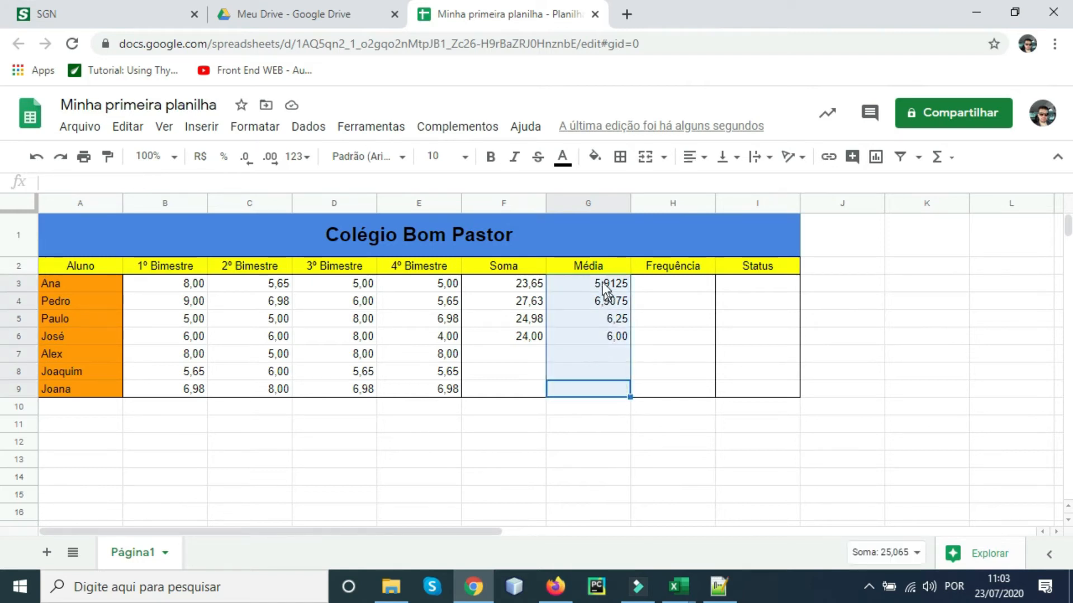
click(273, 162)
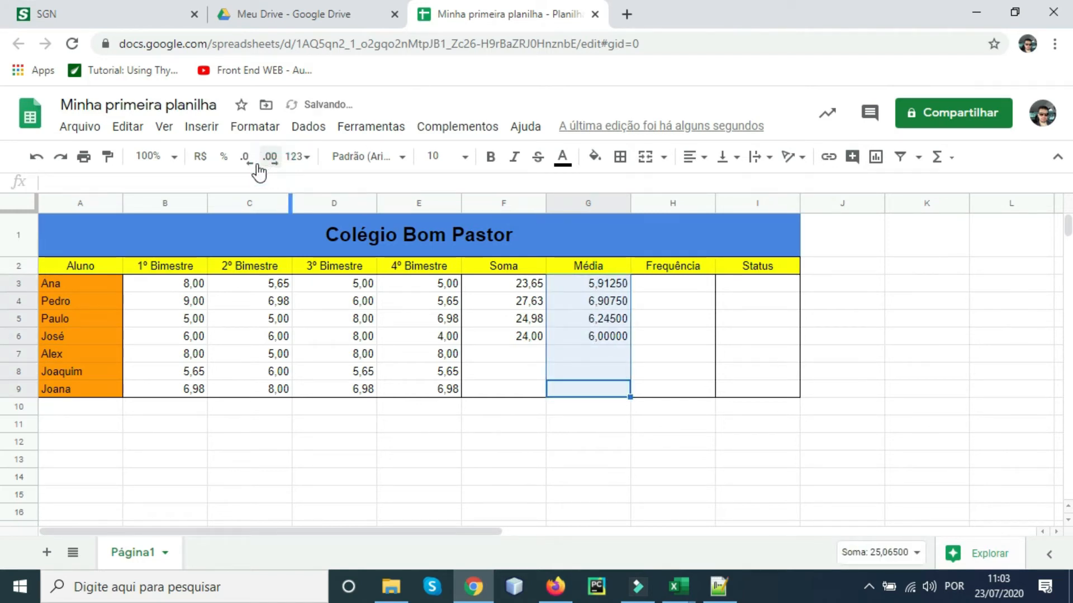
click(248, 161)
click(250, 165)
click(249, 165)
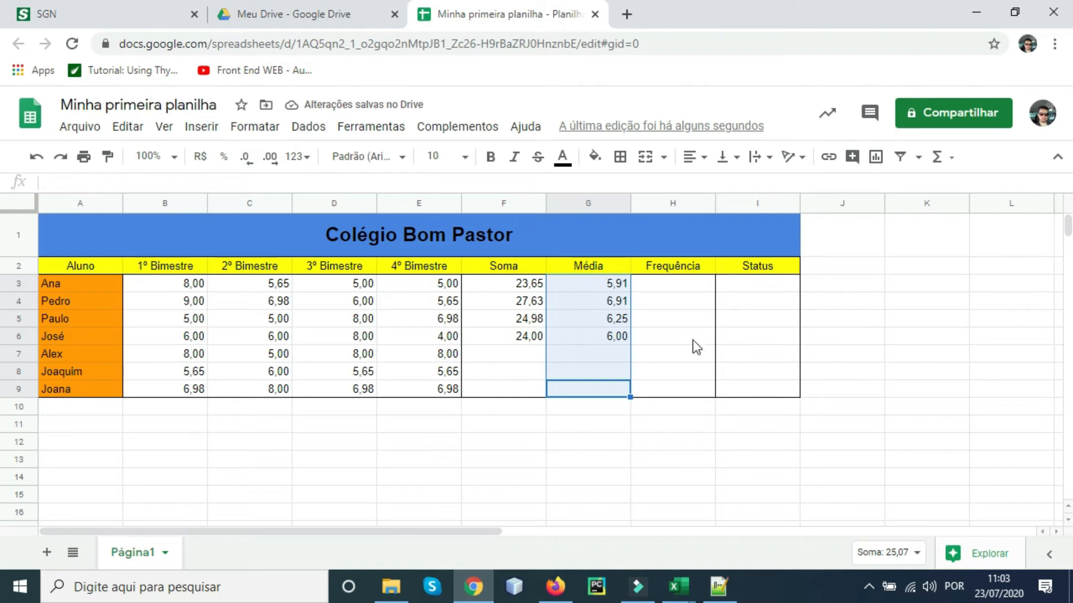
- Apply the percent format to the "Frequência" cells H3:H9
click(665, 283)
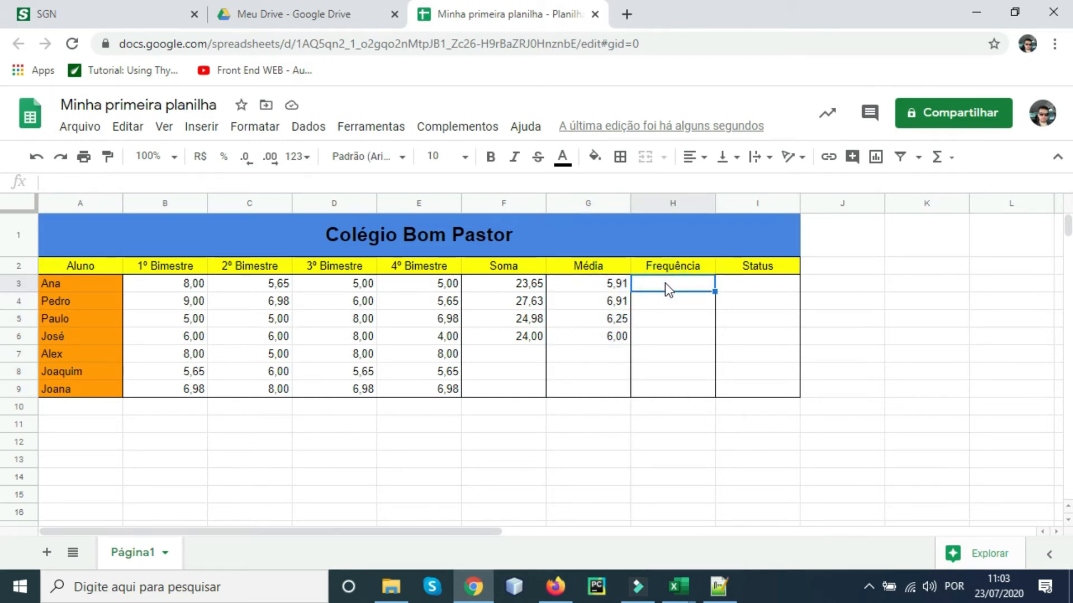
drag(679, 388, 671, 287)
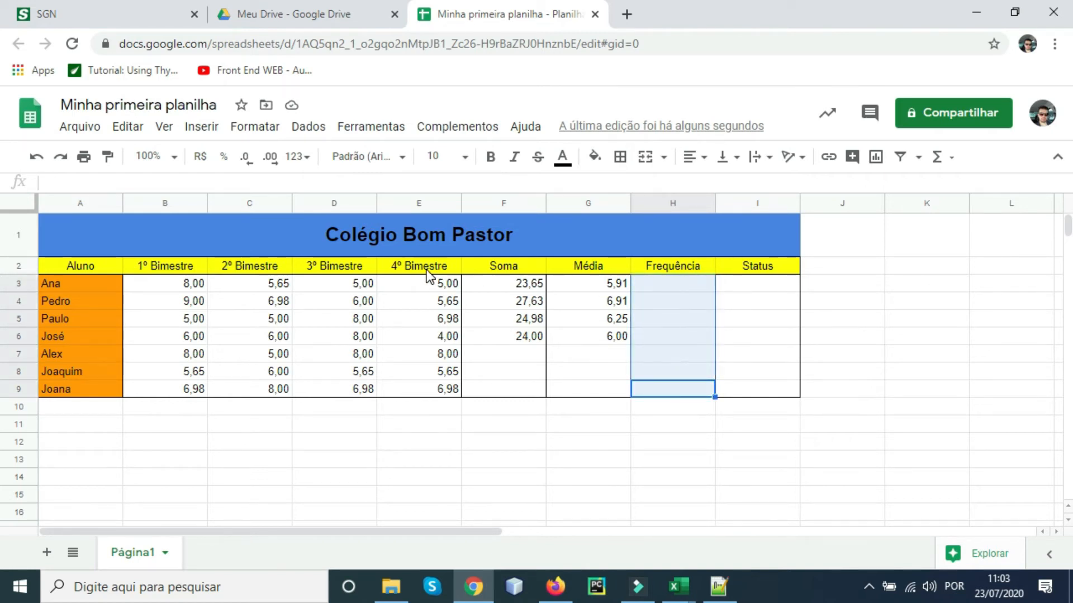
click(224, 164)
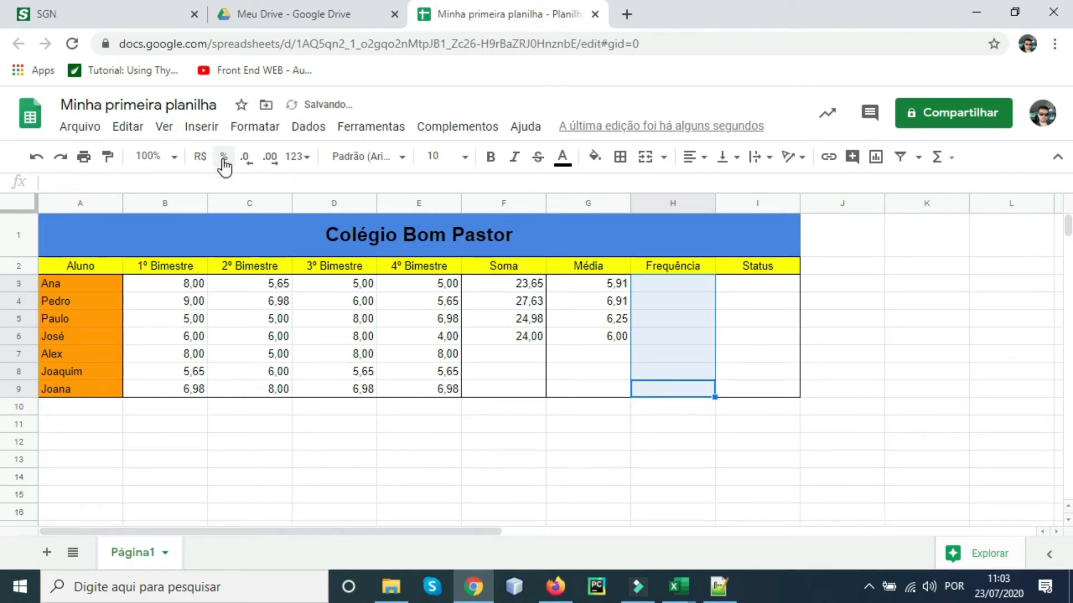
- Fill in the "Frequência" values for the first four students in H3:H6: 50%, 20%, 25% and 10%
click(682, 290)
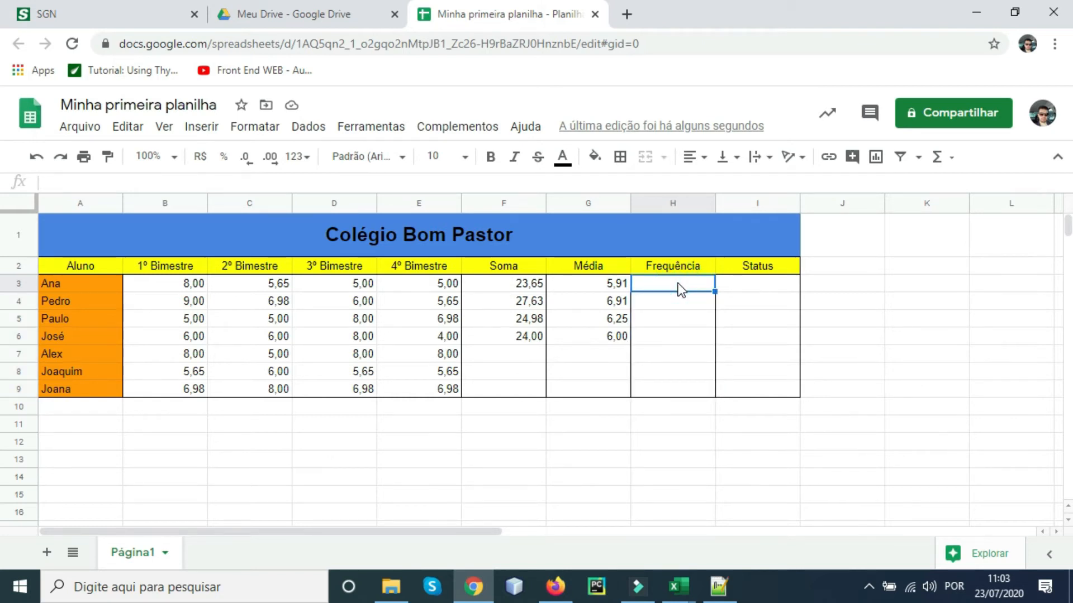
text(50)
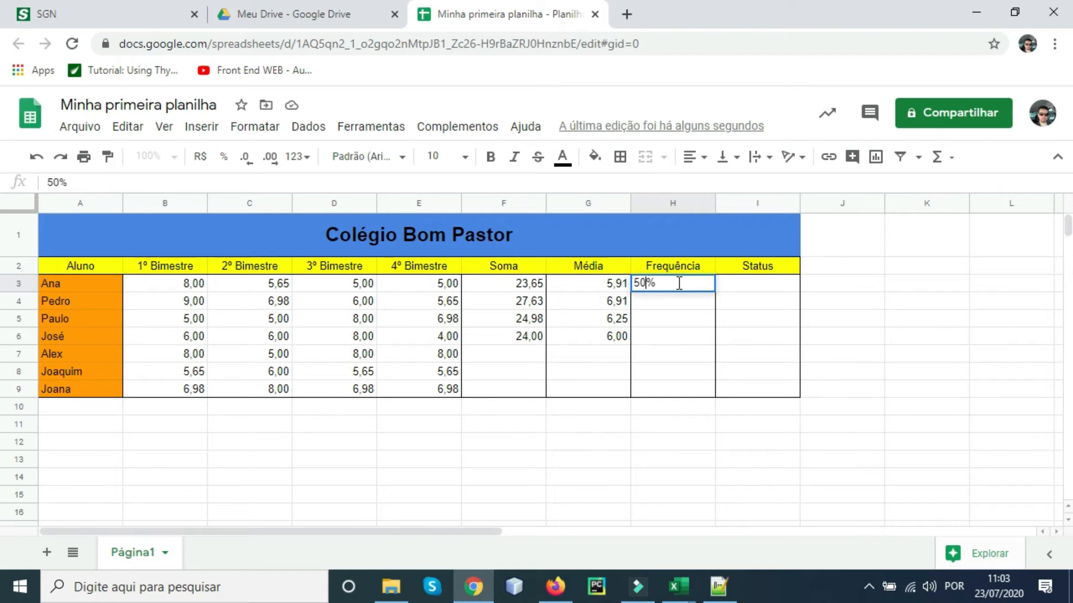
key(Return)
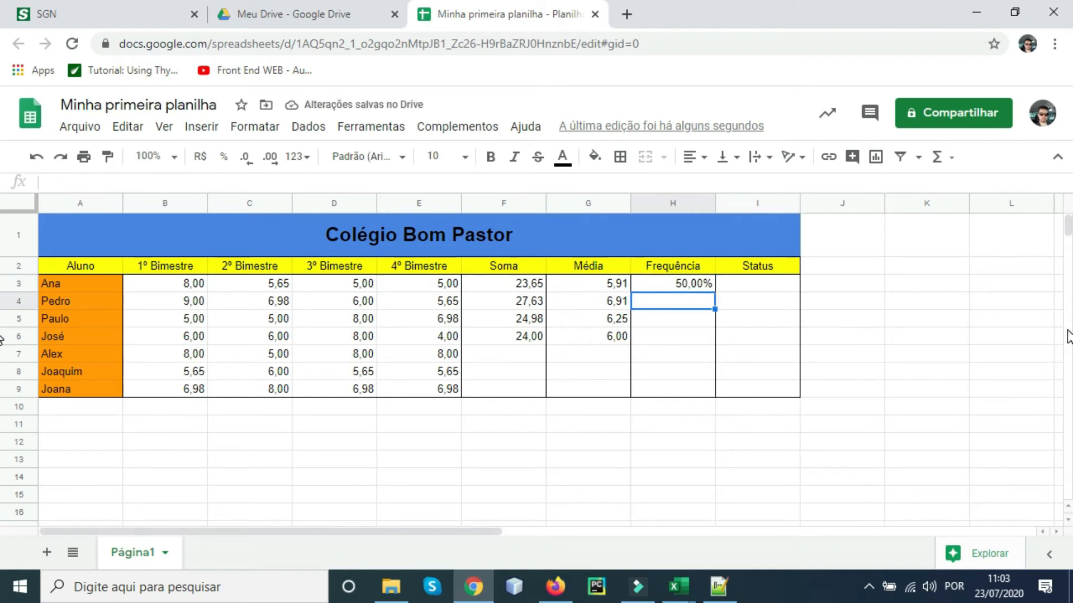
text(20)
key(Return)
text(25)
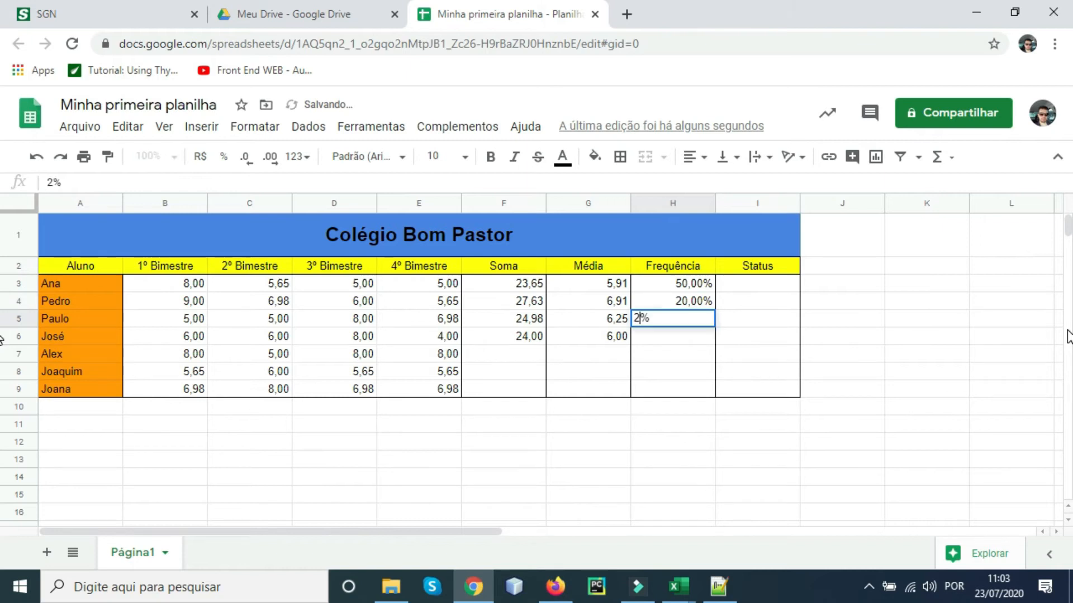
key(Return)
text(10)
key(Return)
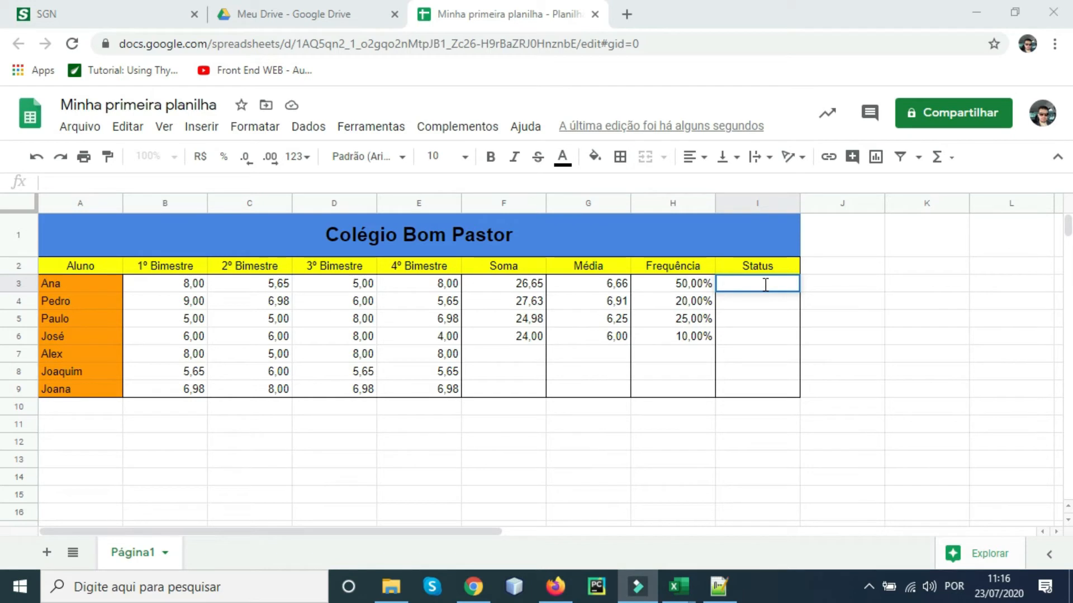
- Write the formula =SE(G3>=6;"Aprovado";"Reprovado") in the first student's "Status" cell I3
text(=)
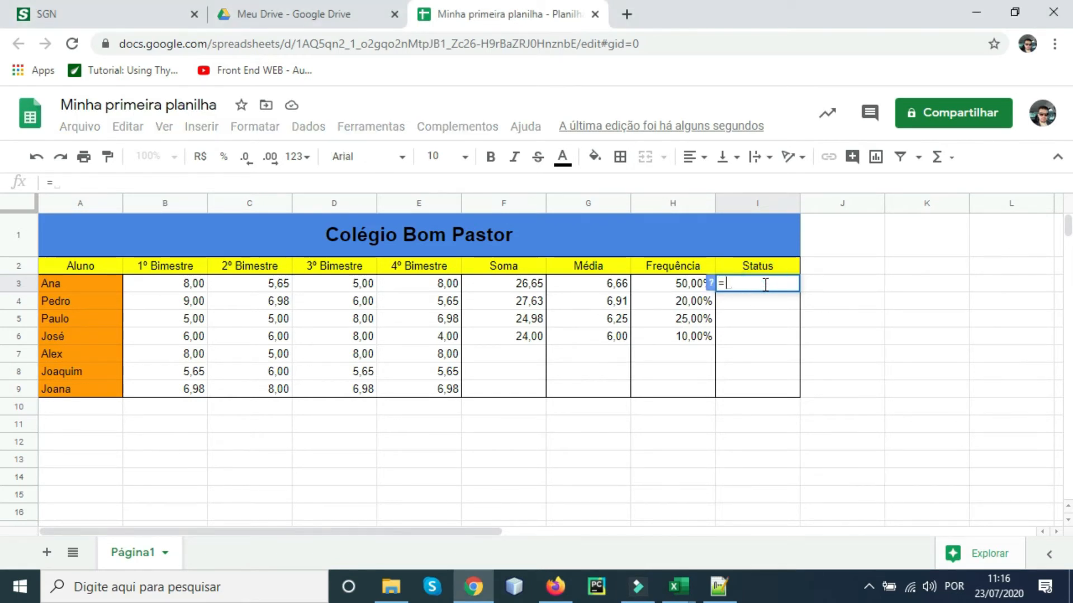
text(SE()
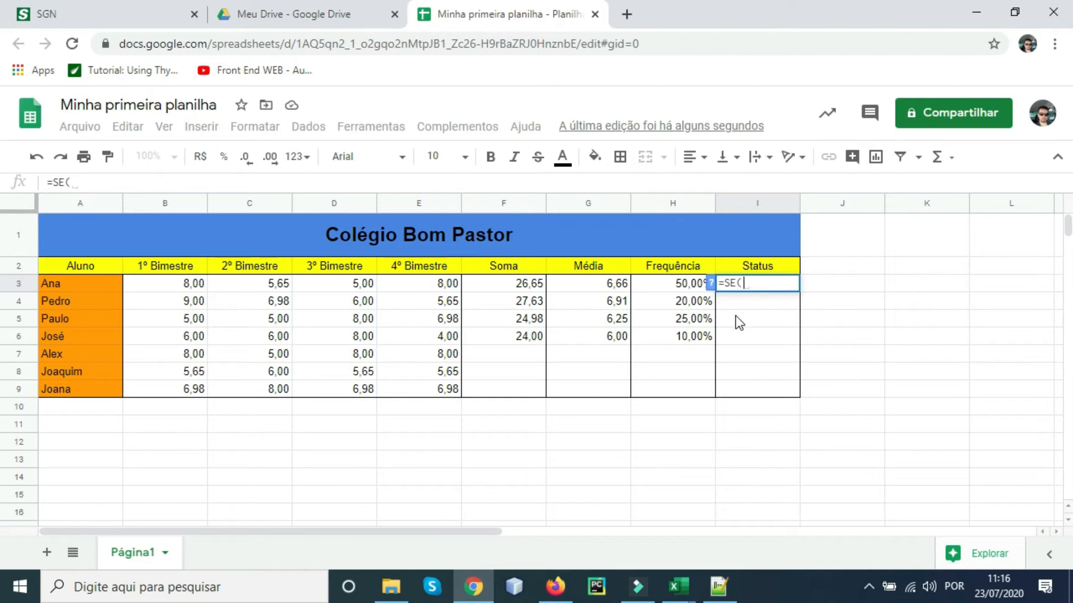
click(609, 287)
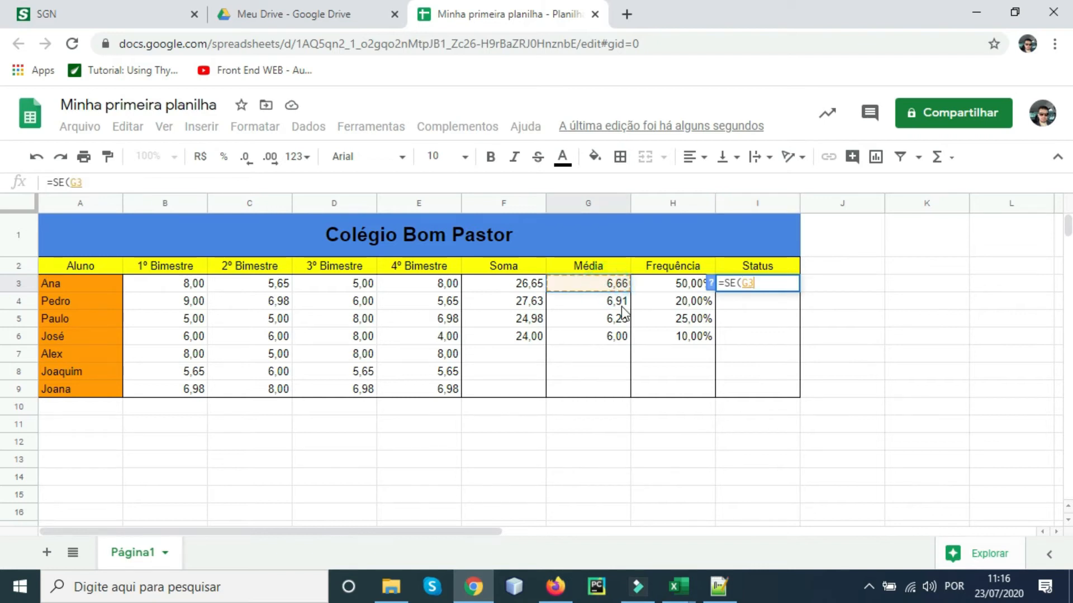
text(>=)
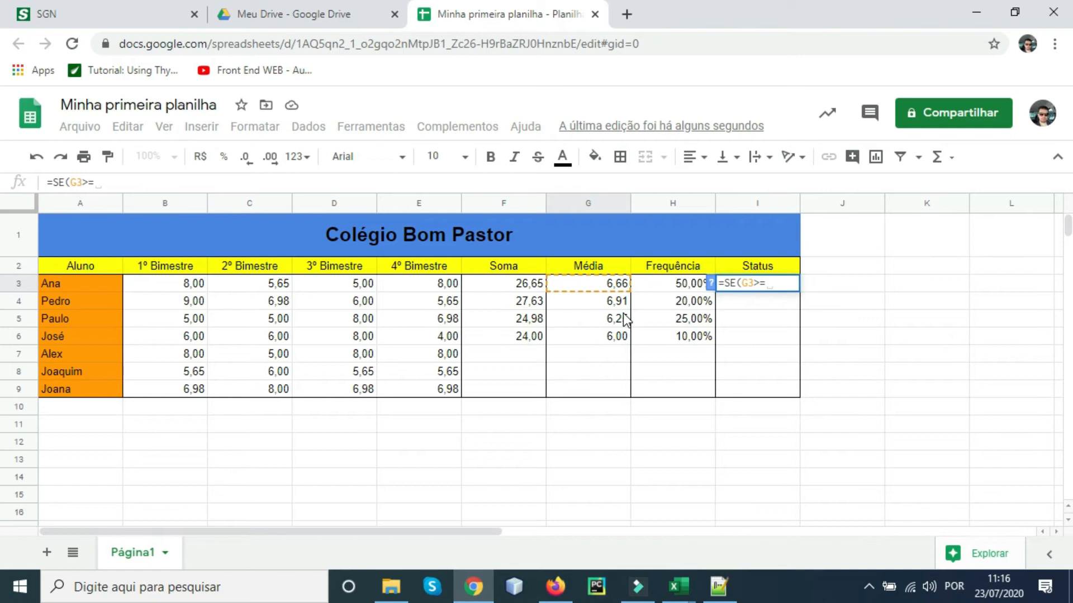
text(6)
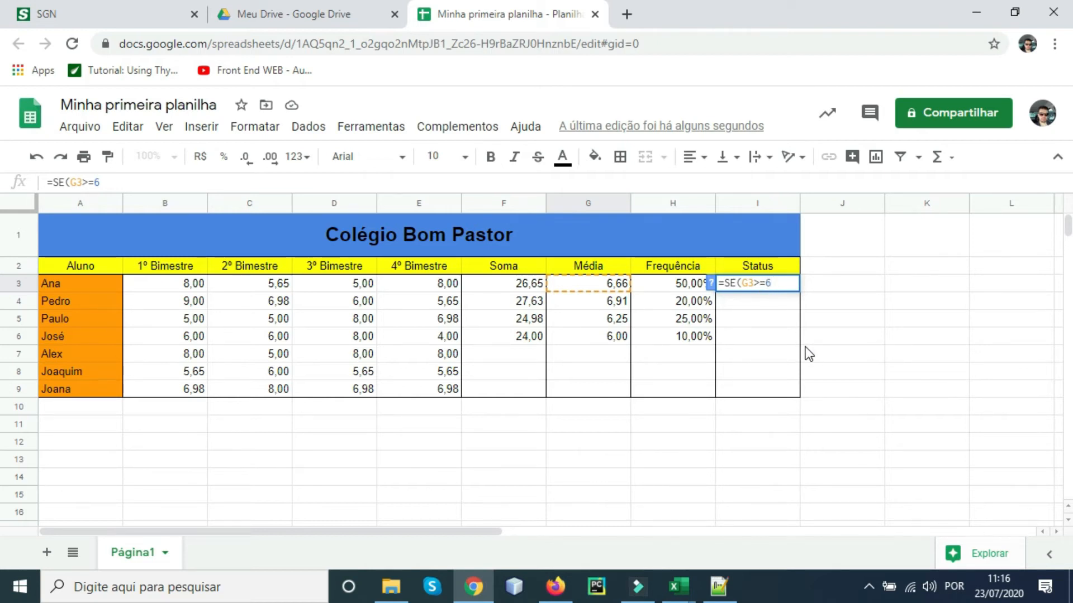
text(;)
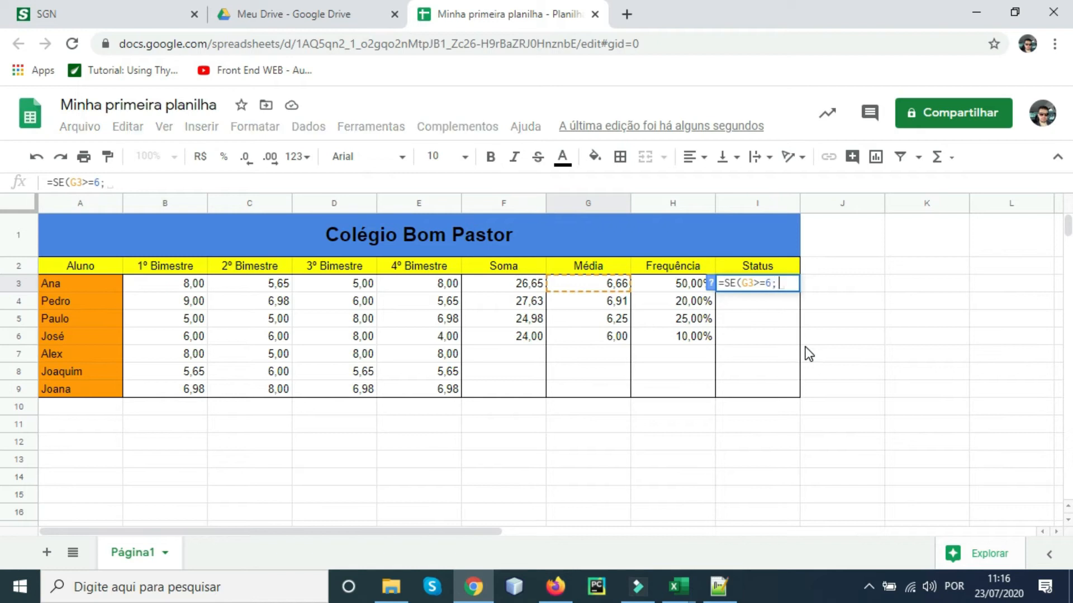
text(")
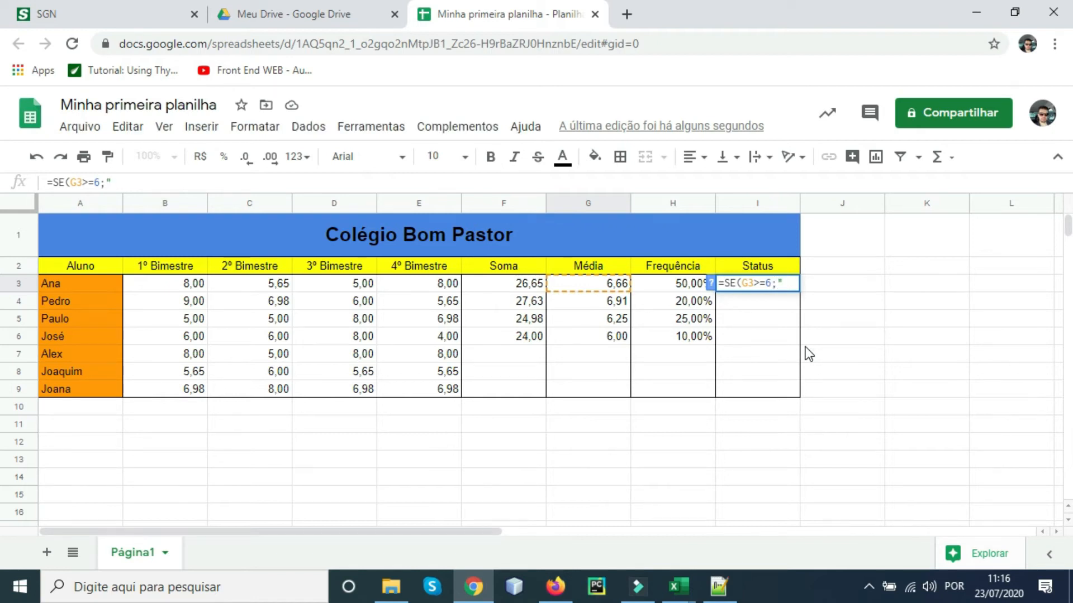
key(BackSpace)
text(')
text(")
text(Aprovado)
text(")
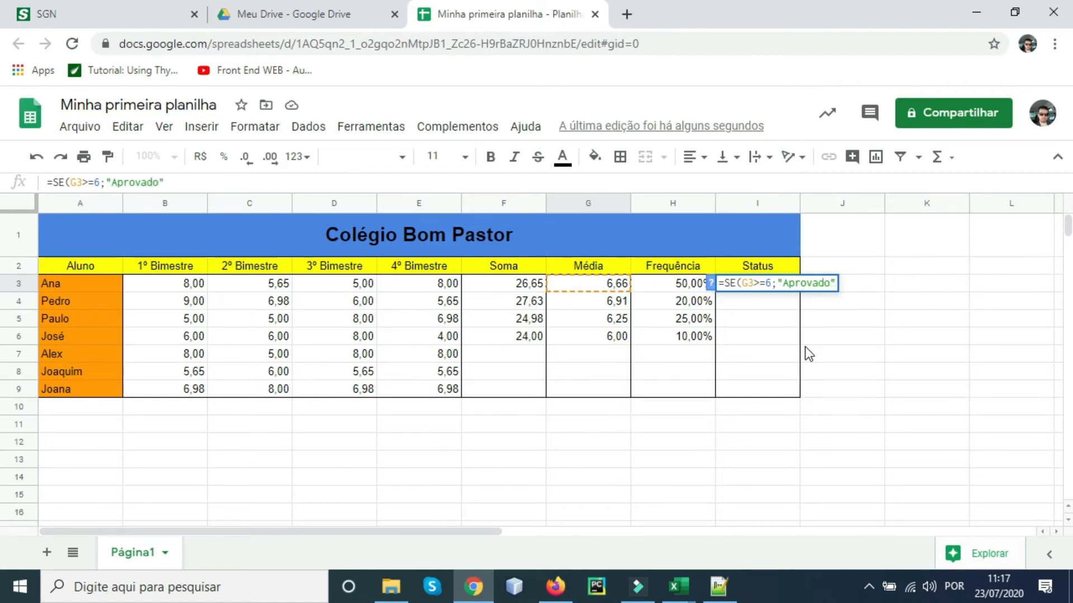
text(; "Reprovado"))
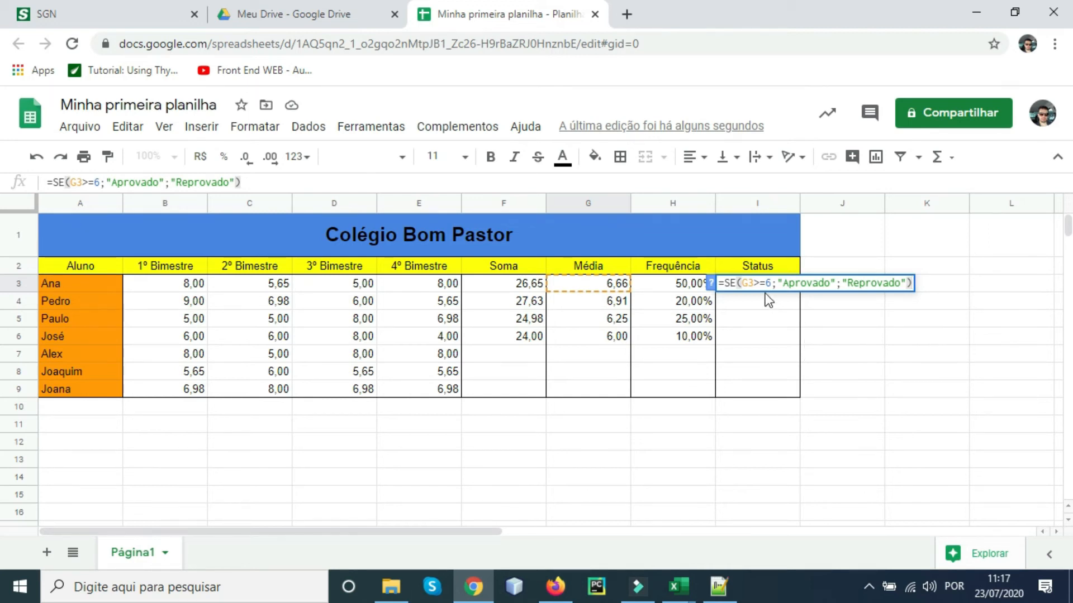
- Review the condition, the "Aprovado" result and the "Reprovado" result in the I3 formula, and commit it
drag(772, 282, 744, 286)
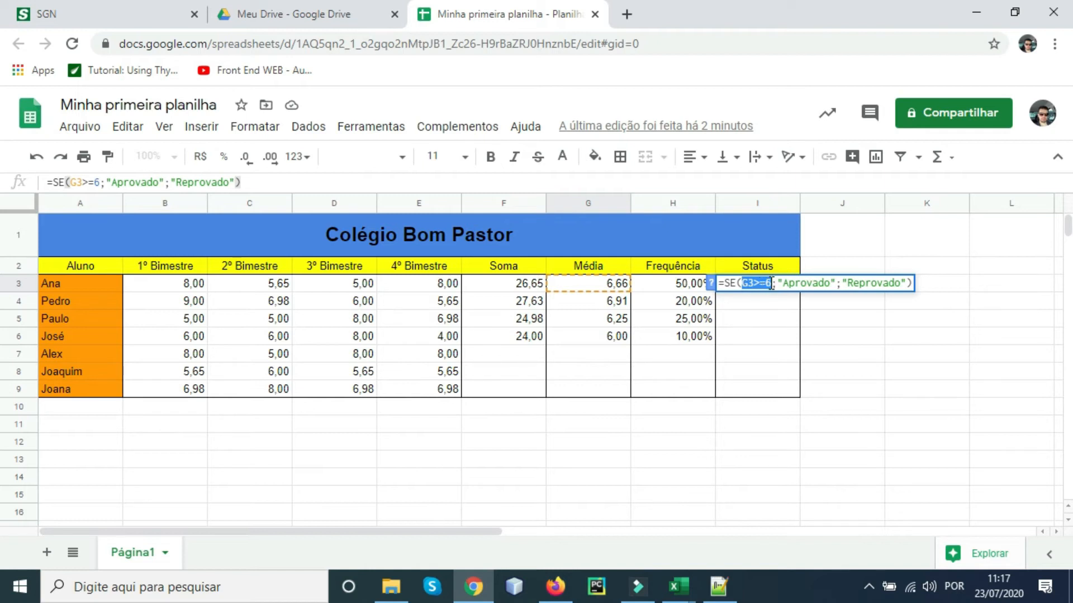
drag(828, 284, 786, 284)
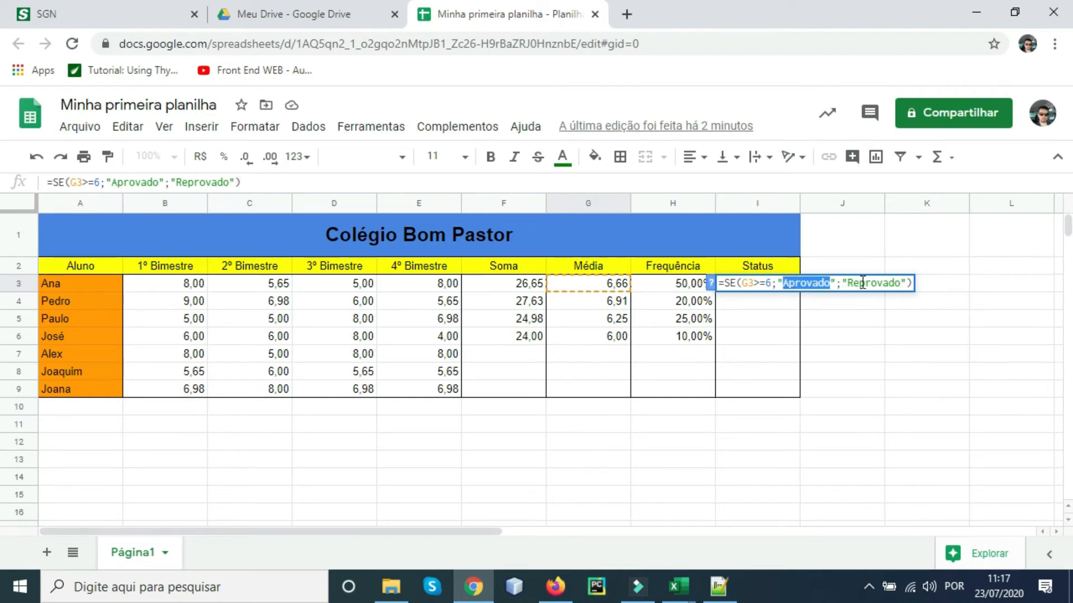
click(882, 284)
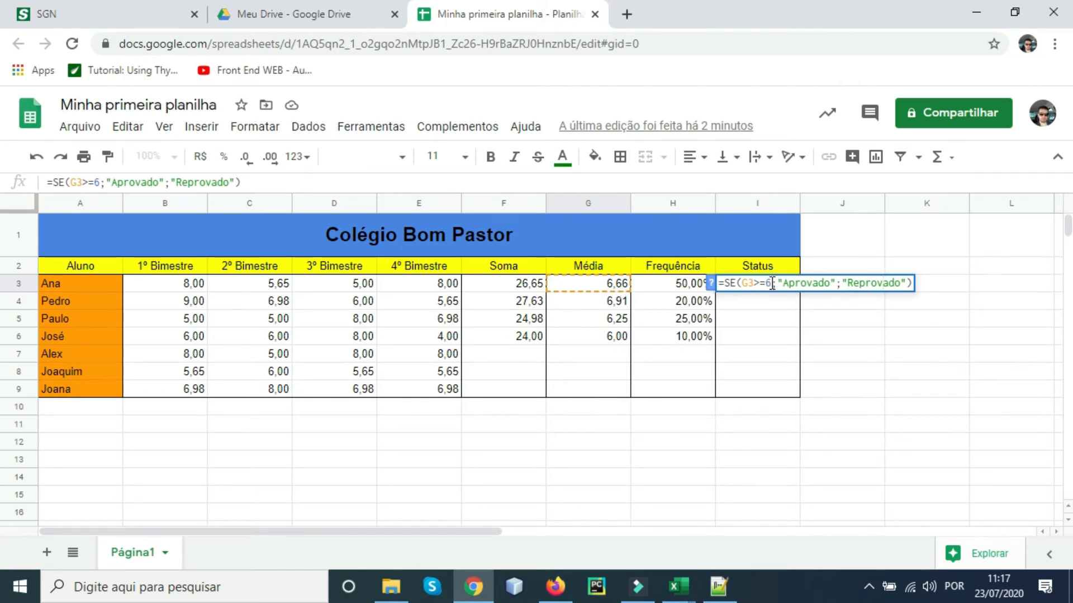
click(836, 283)
drag(825, 284, 780, 280)
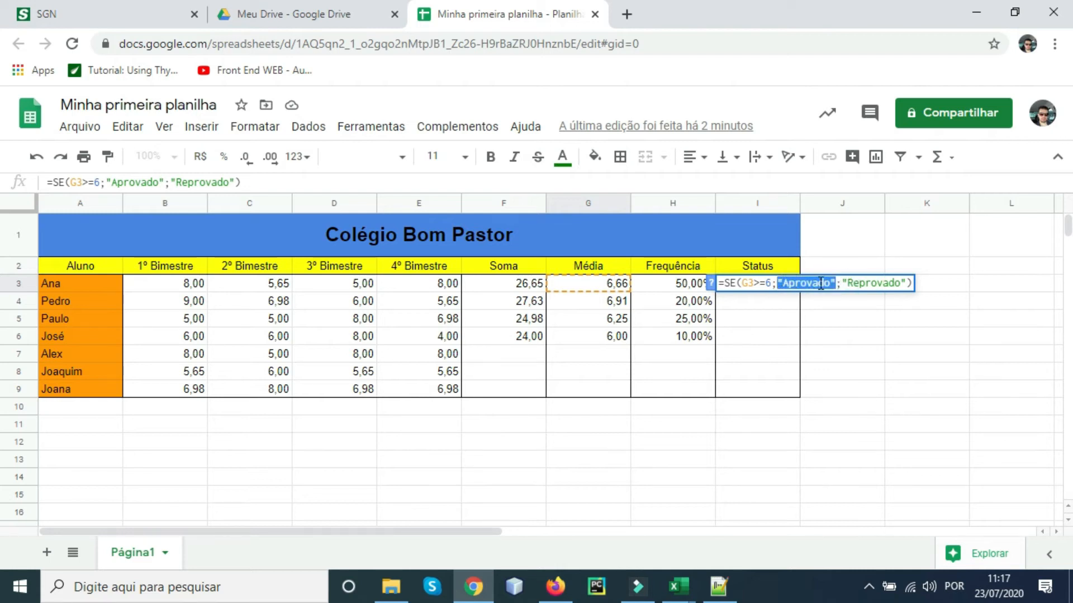
click(841, 283)
drag(840, 283, 780, 280)
drag(841, 284, 906, 283)
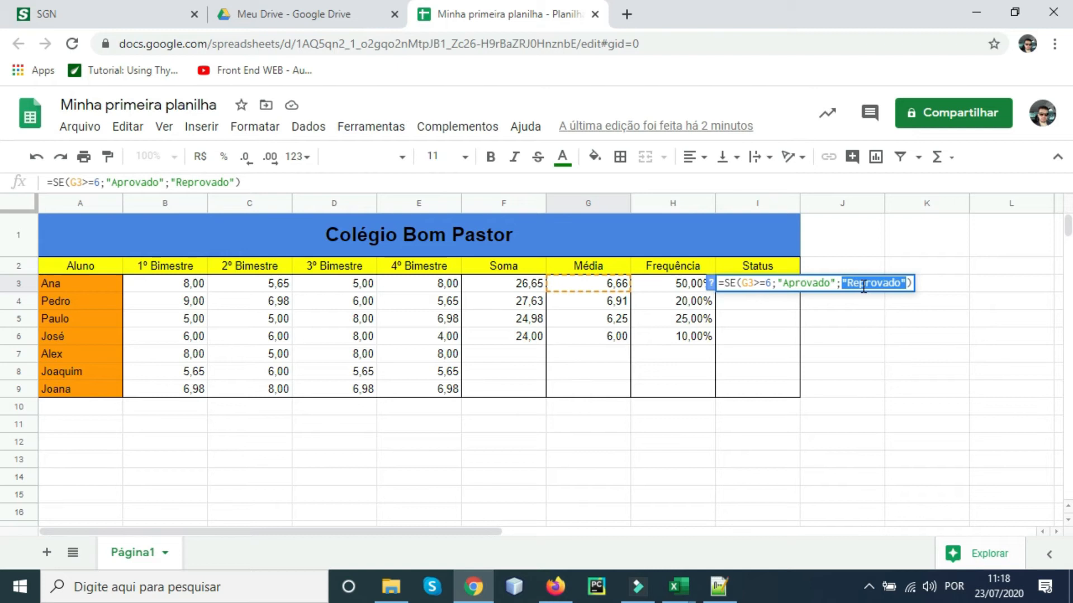
key(Return)
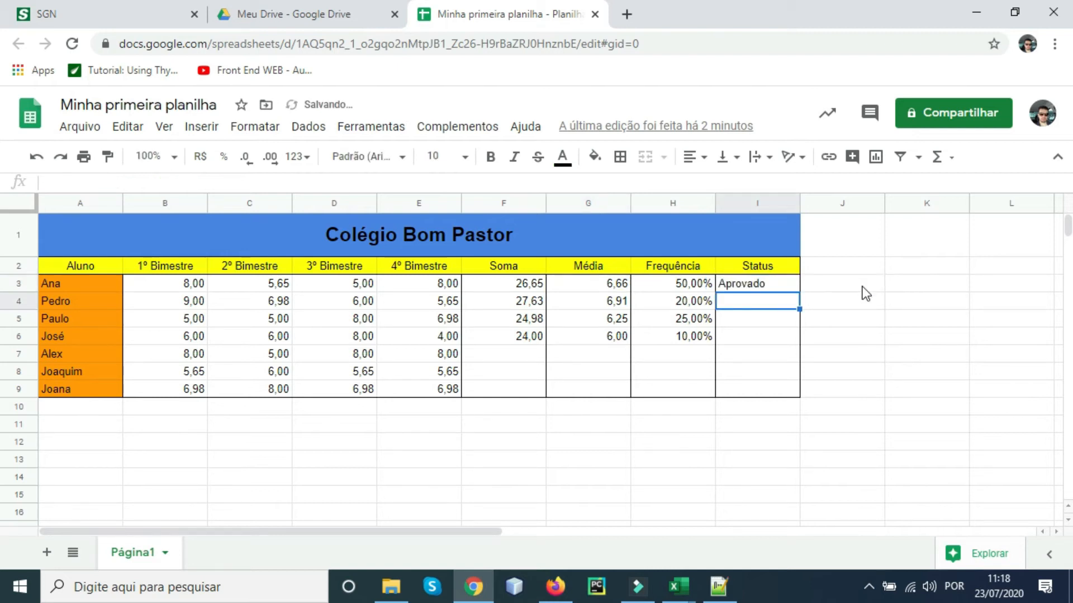
- Change the first student's "4º Bimestre" grade in E3 to 5 to test the "Status" formula, and check the average in G3
click(784, 284)
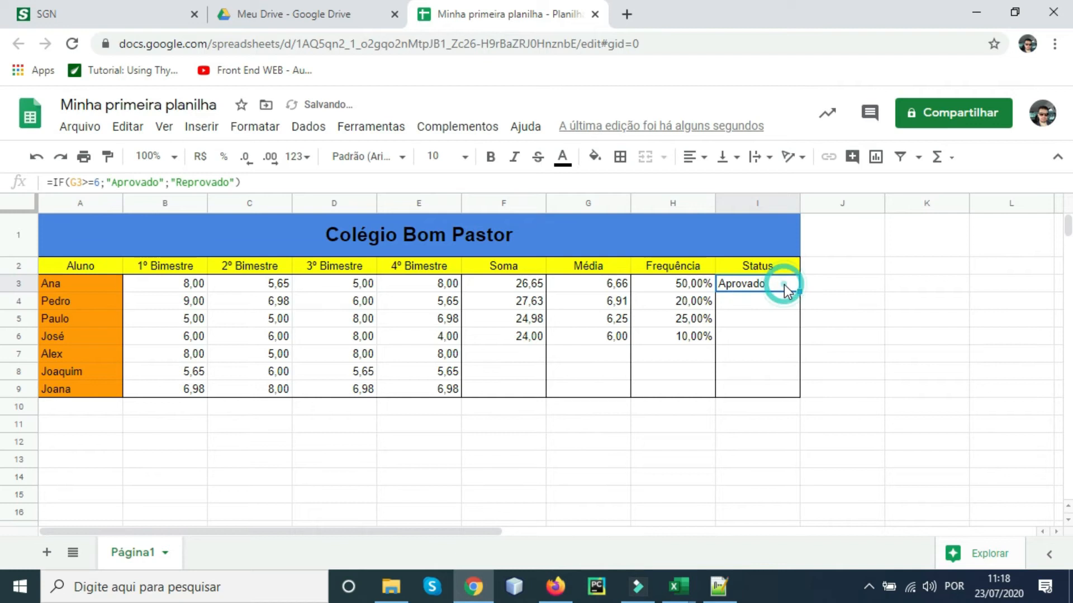
click(456, 288)
text(5)
key(Return)
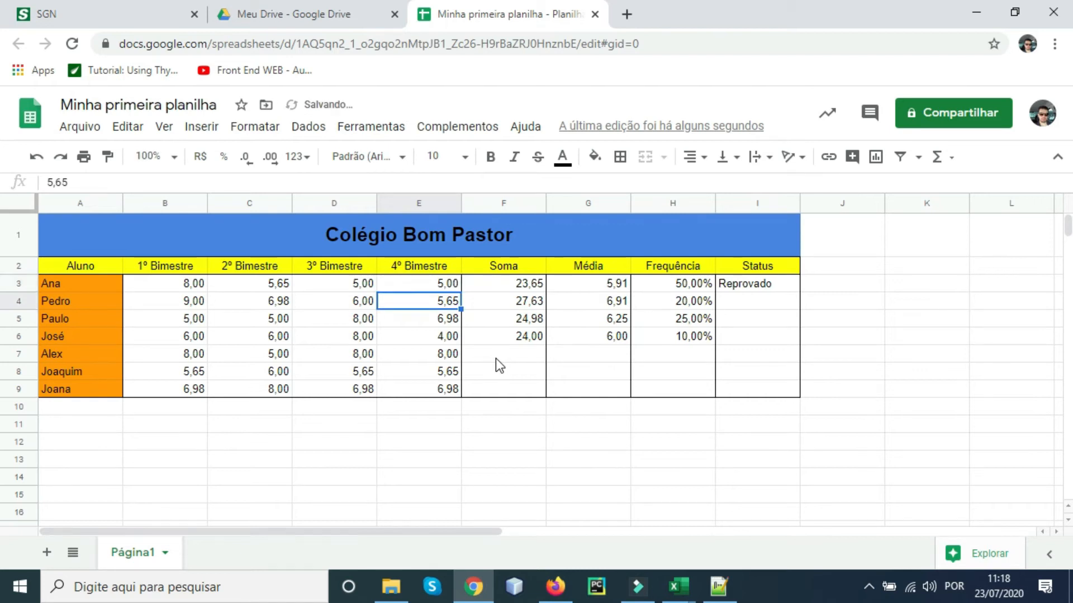
click(618, 285)
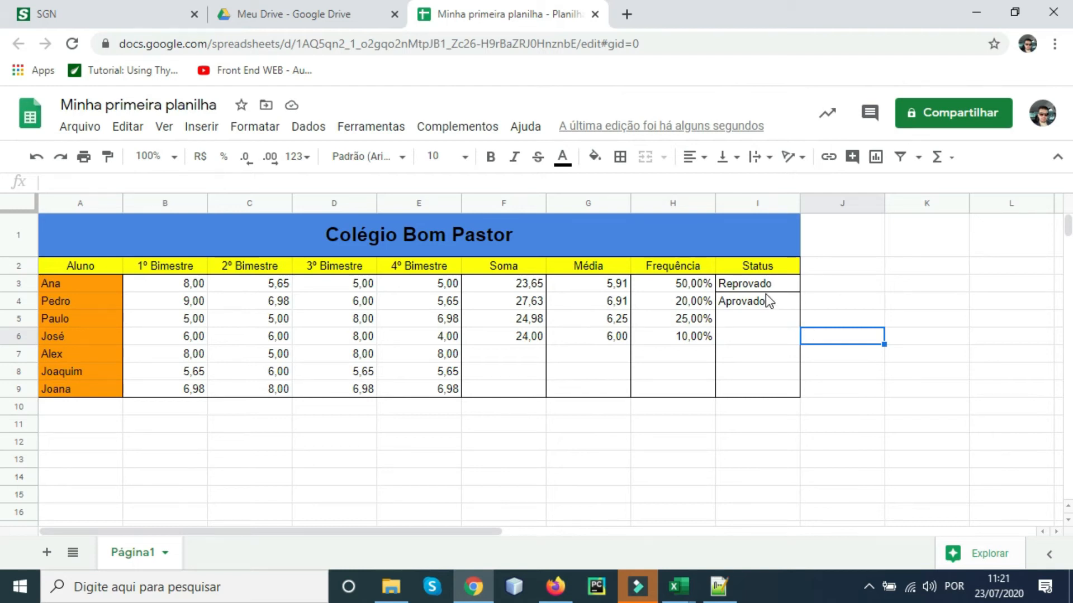
- Create a conditional formatting rule for the "Status" cells I3:I9 with the condition "O texto contém" Reprovado
drag(770, 281, 770, 391)
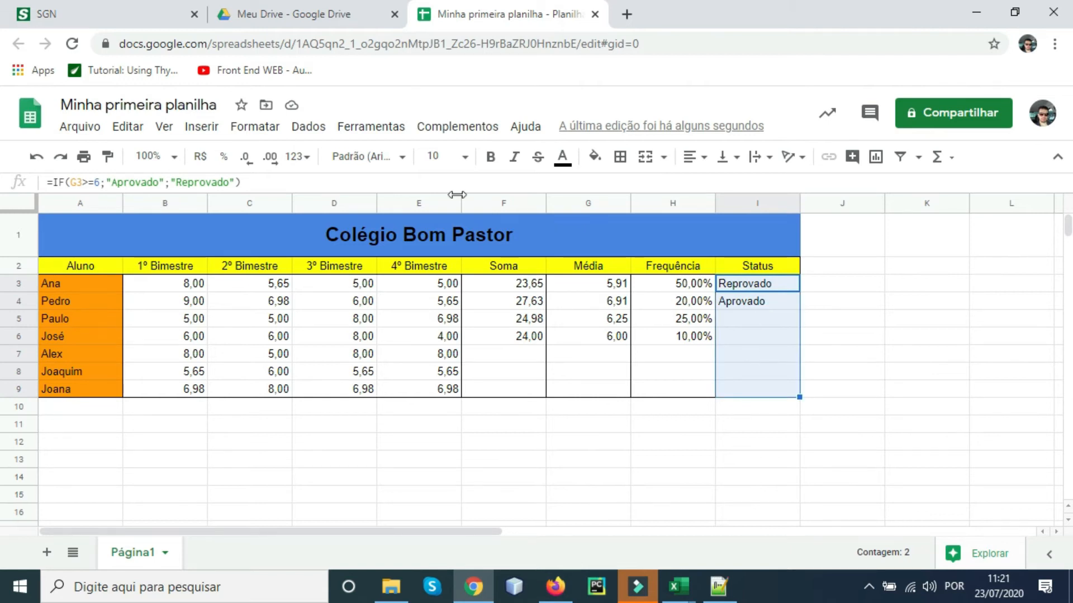
click(267, 133)
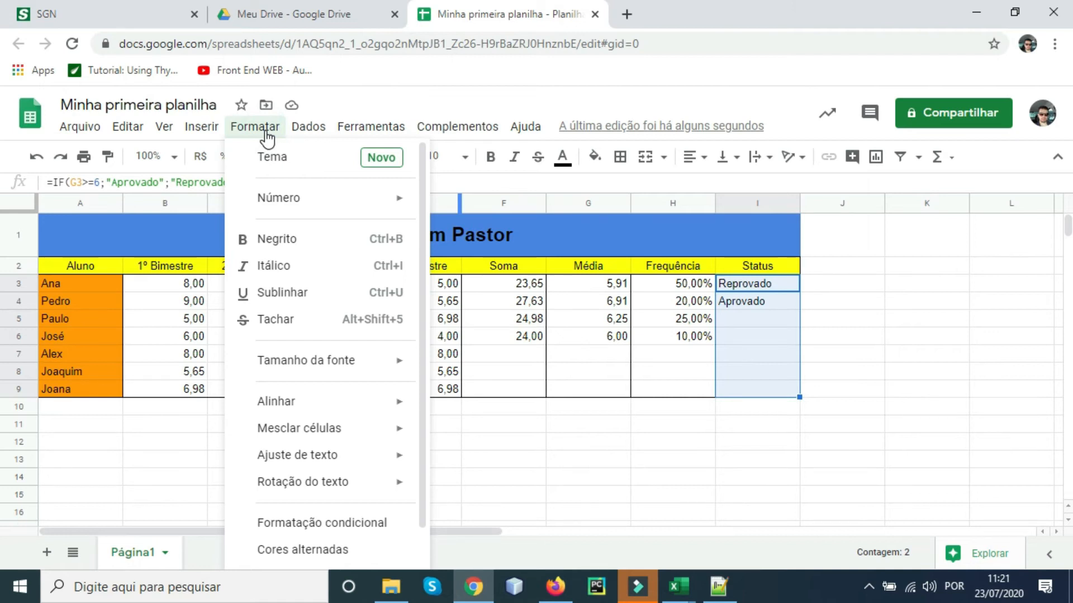
click(322, 526)
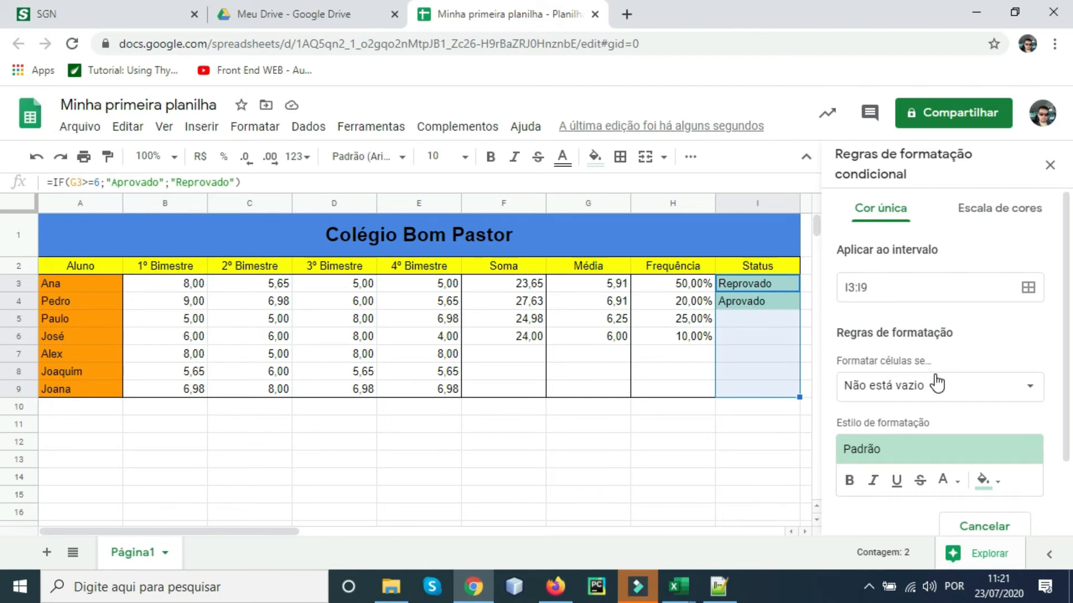
scroll(937, 384, down, 2)
click(936, 311)
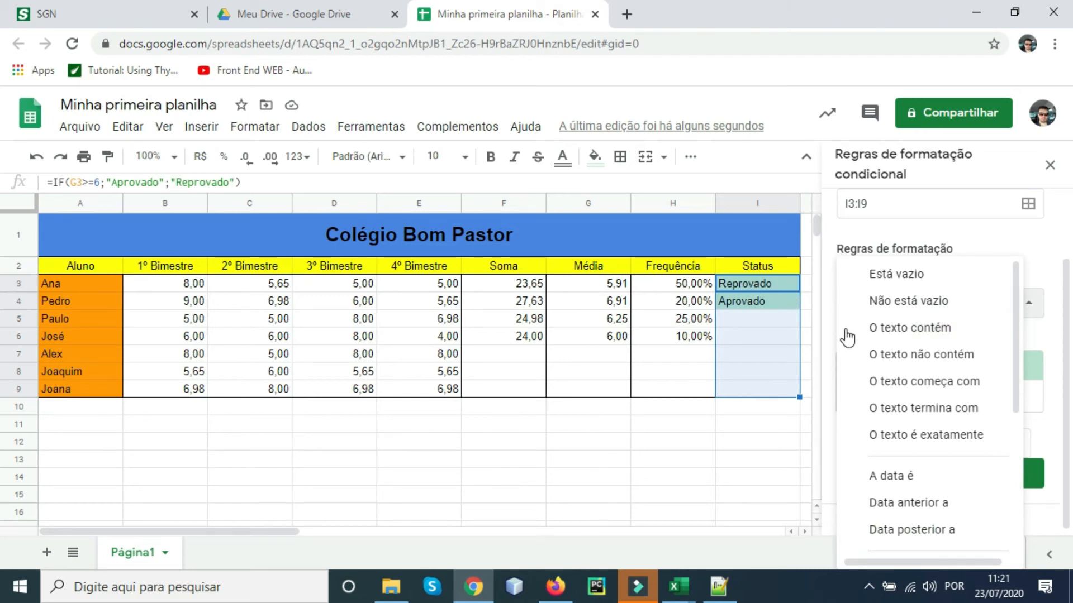
click(904, 338)
click(905, 337)
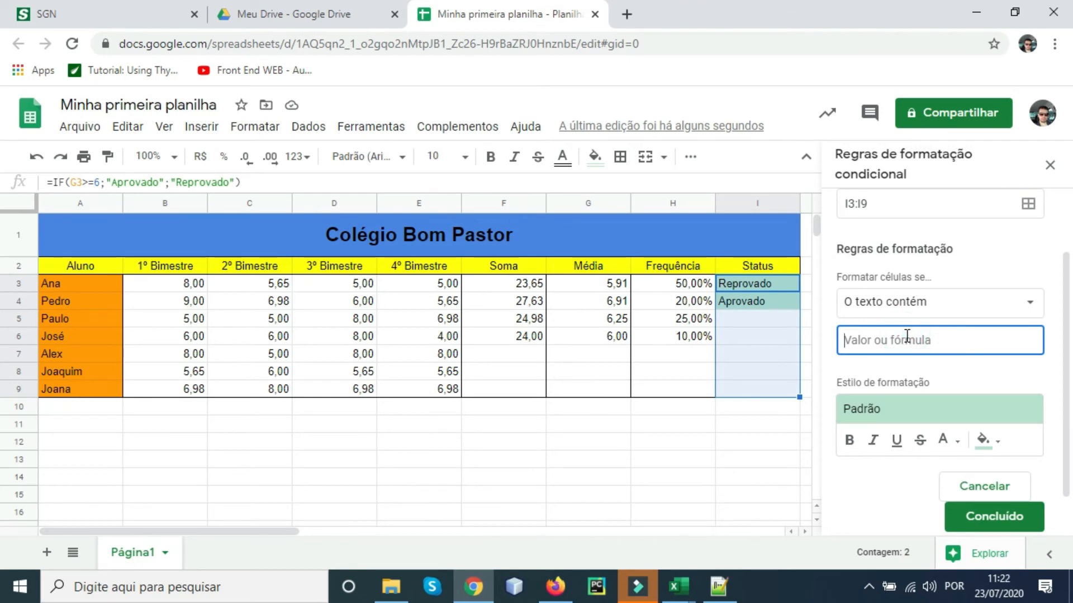
text(Reprovado)
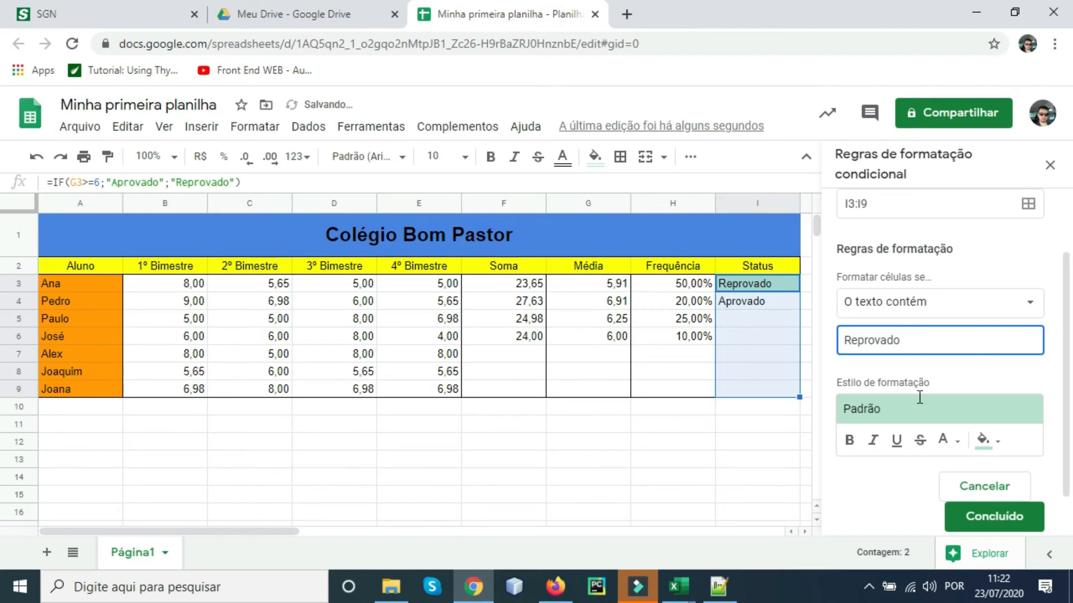
- Give the "Reprovado" rule a red fill colour and save the rule
click(1002, 445)
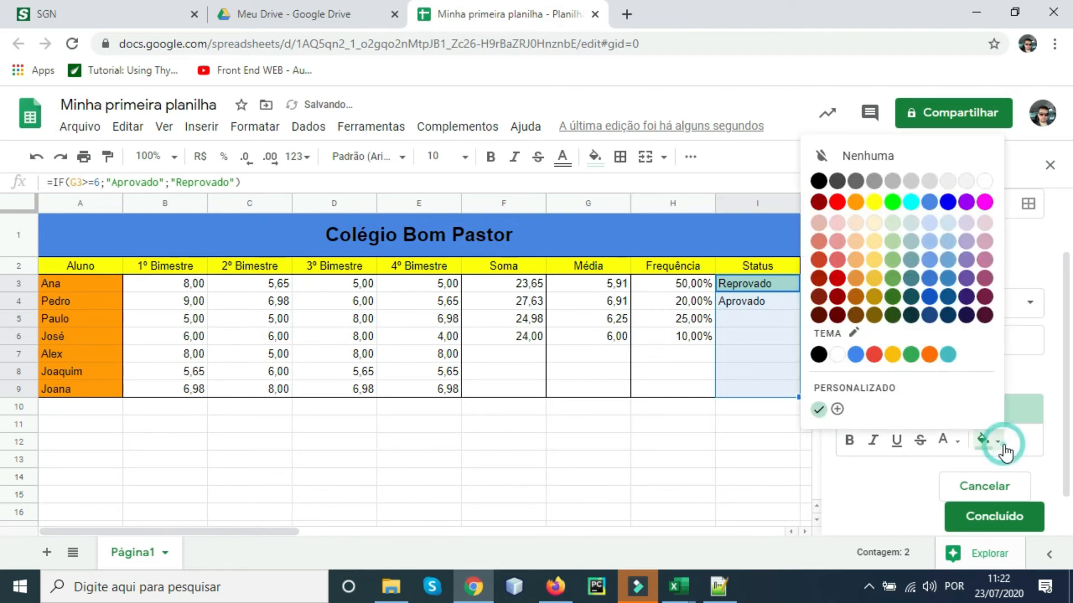
click(837, 201)
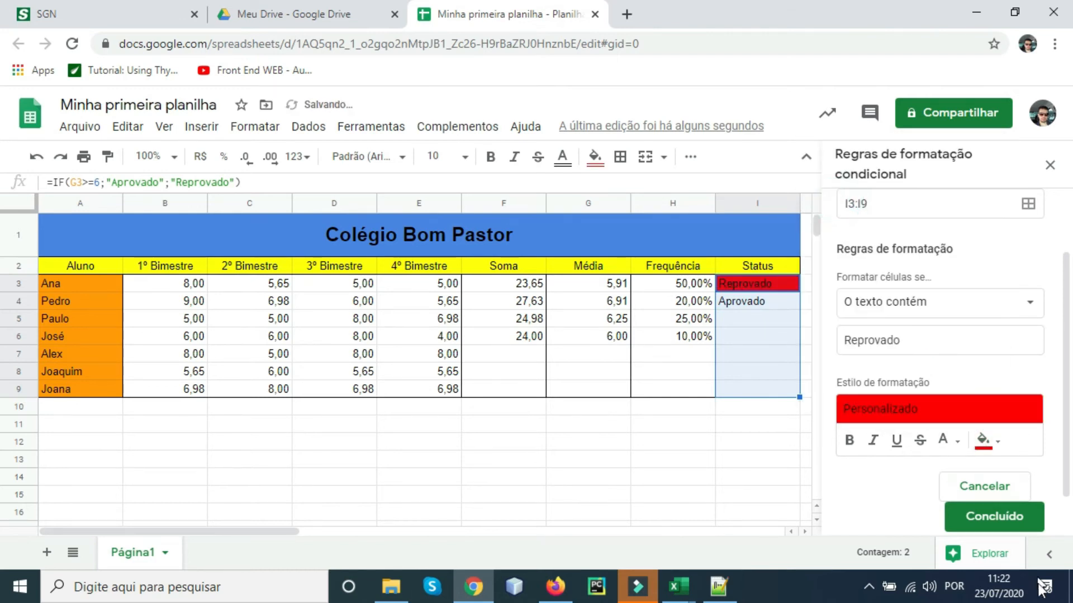
click(1011, 525)
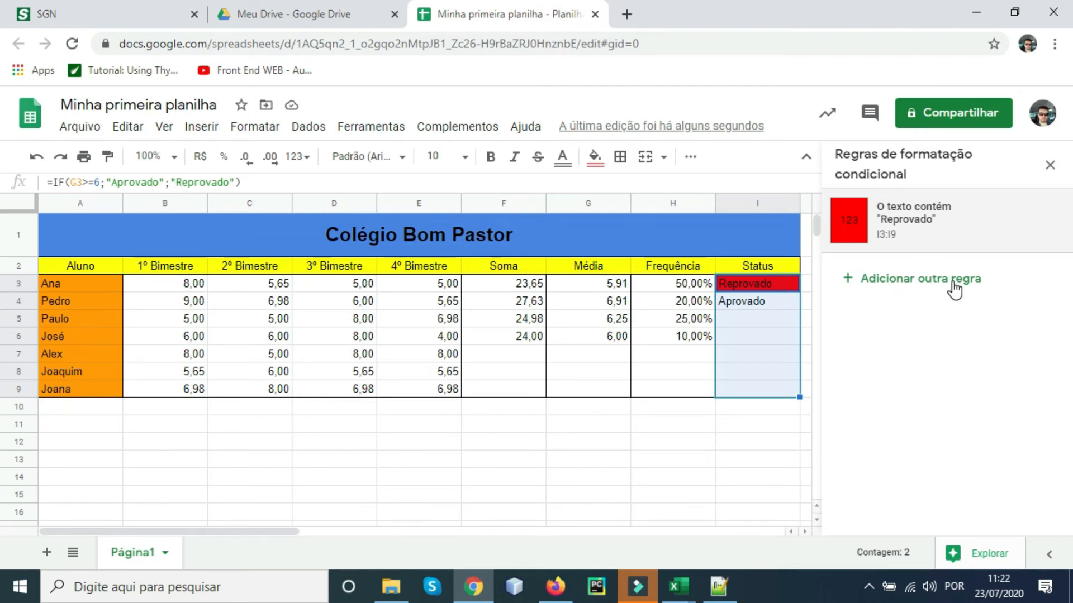
- Add another conditional formatting rule for the "Status" cells I3:I9 with the condition "O texto contém" Aprovado
click(1050, 165)
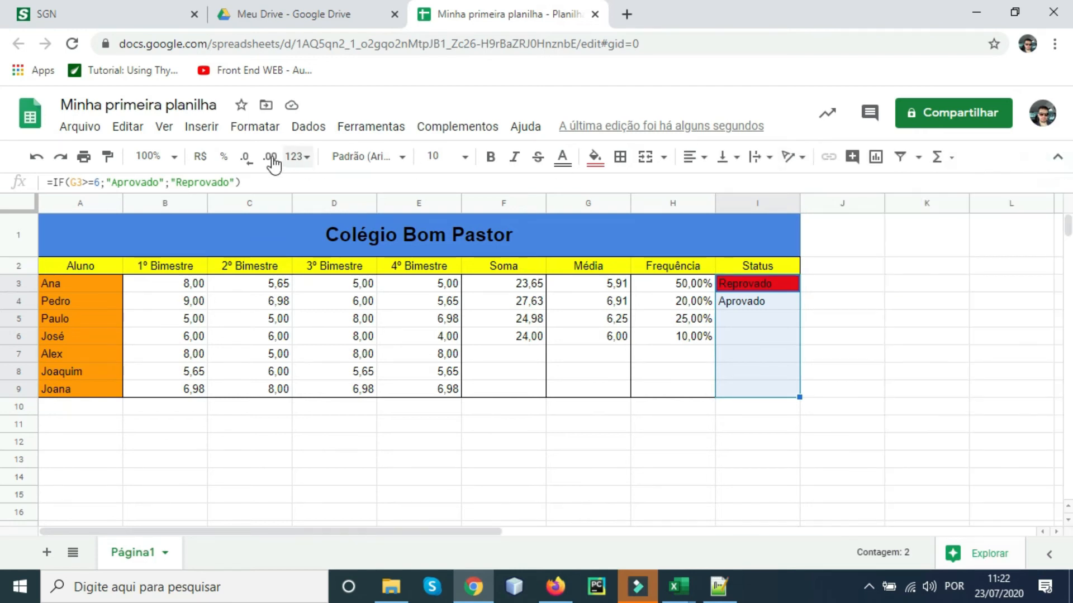
click(251, 131)
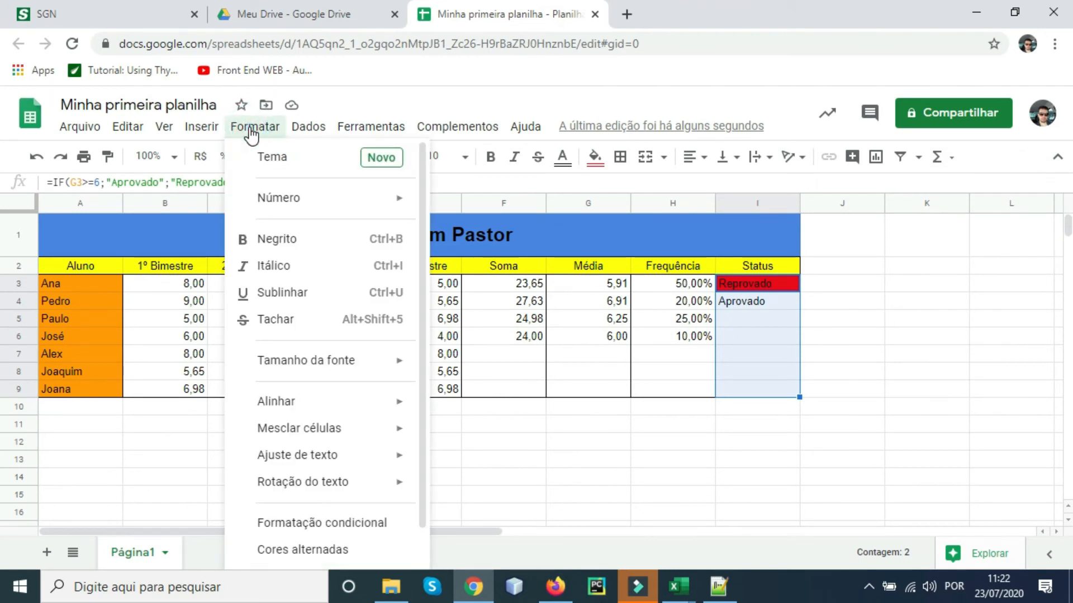
click(291, 523)
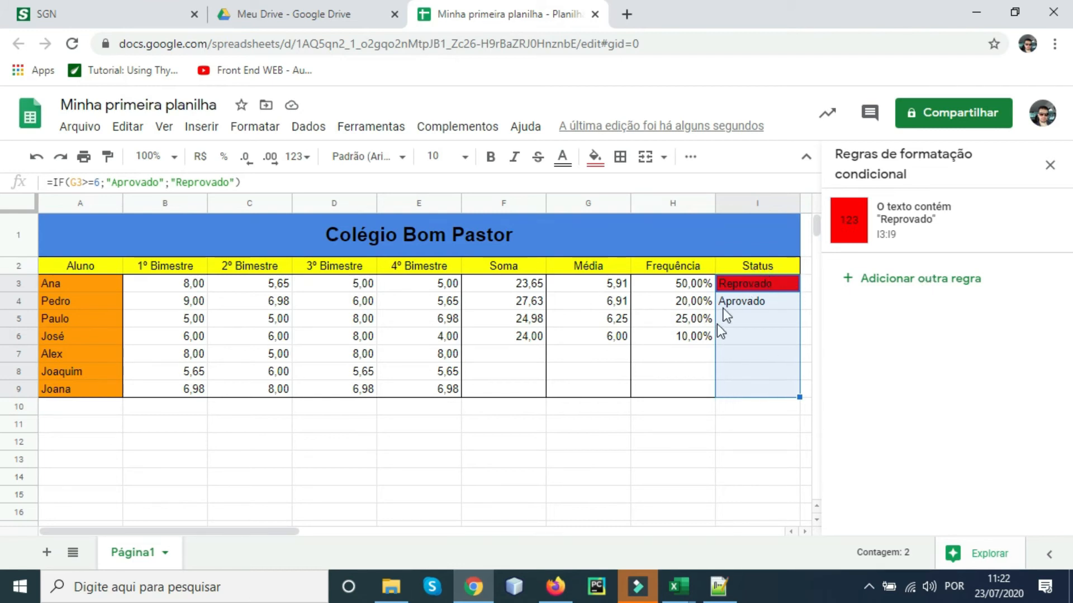
click(948, 283)
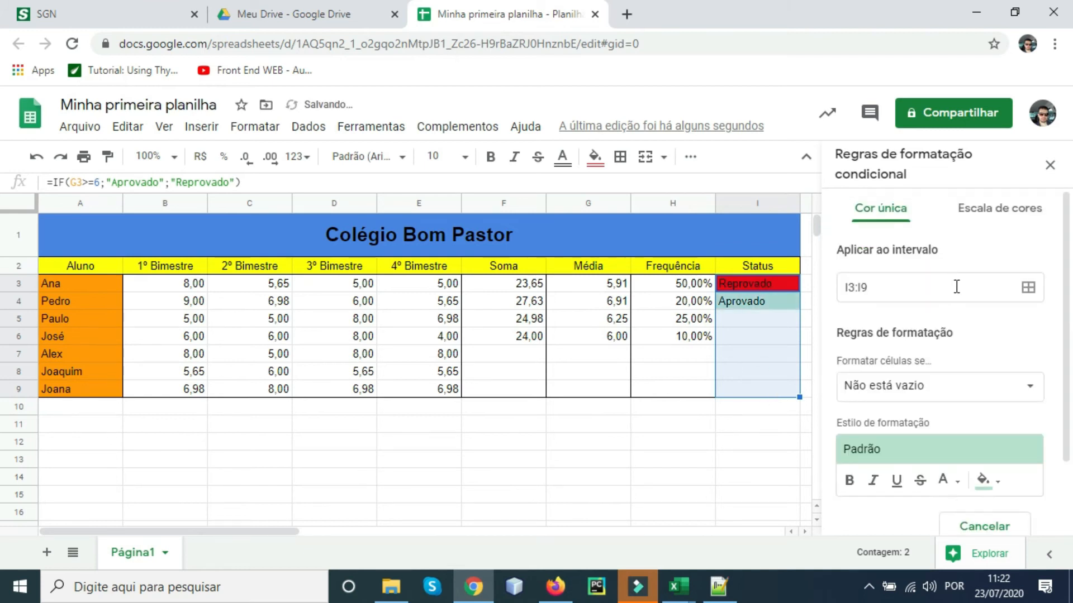
click(934, 388)
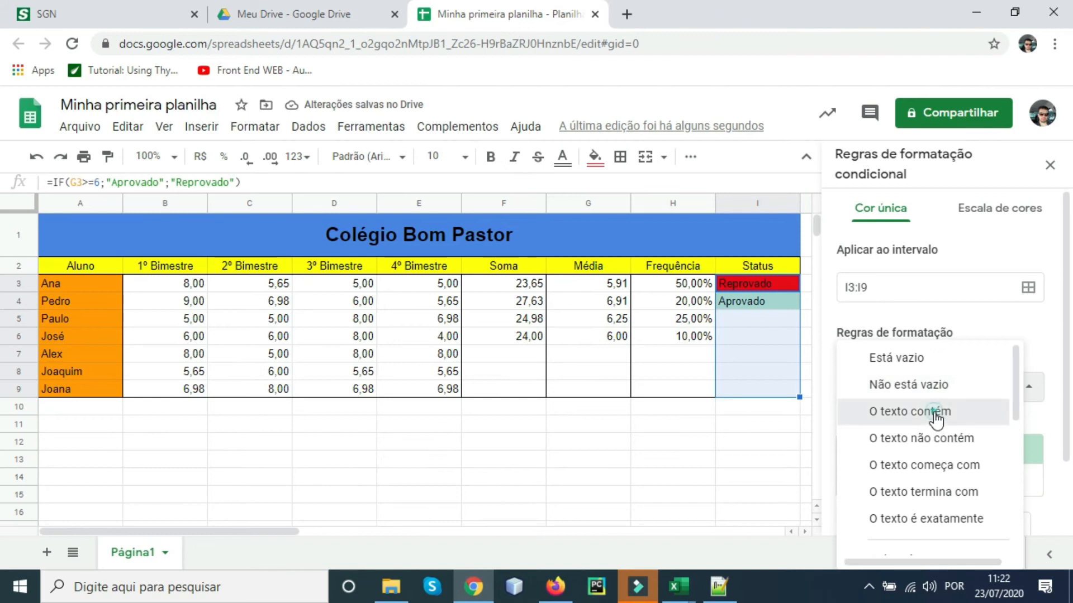
click(934, 416)
click(911, 427)
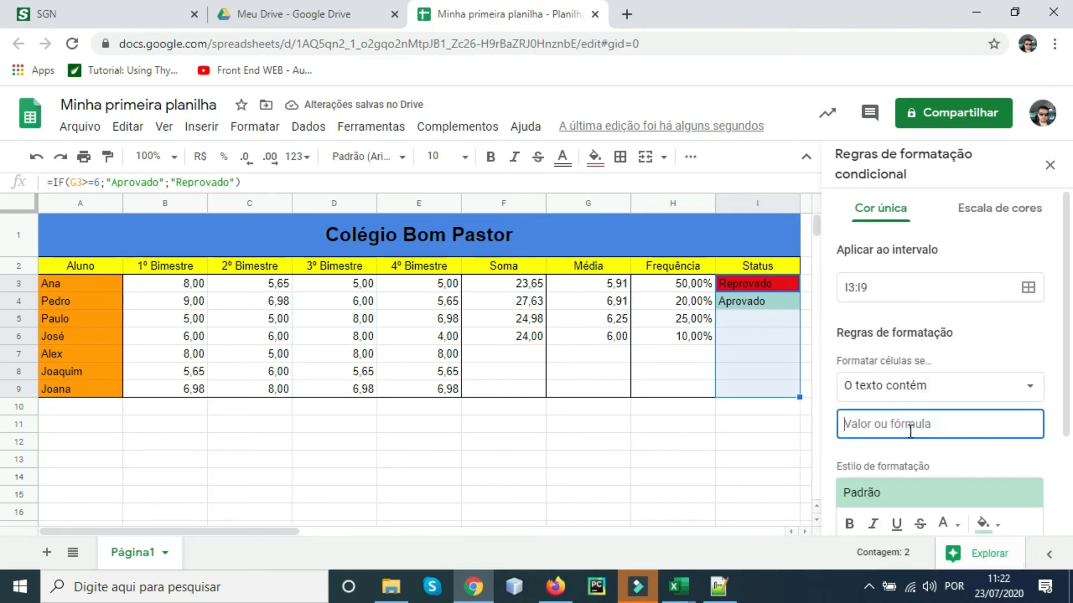
text(Aprovado)
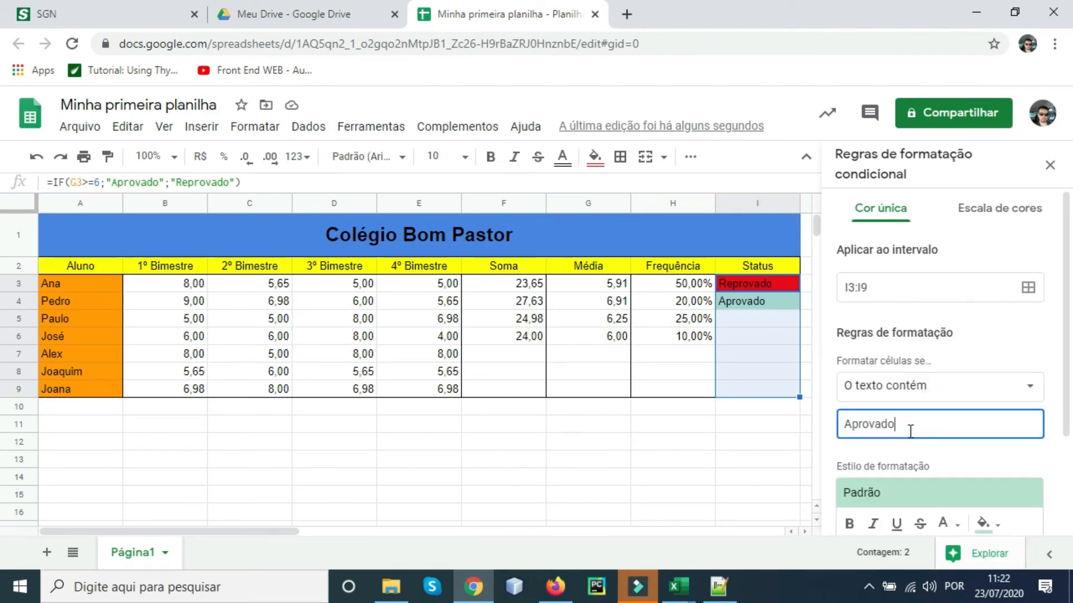
- Give the "Aprovado" rule a bright green fill colour and save the rule
scroll(950, 519, down, 3)
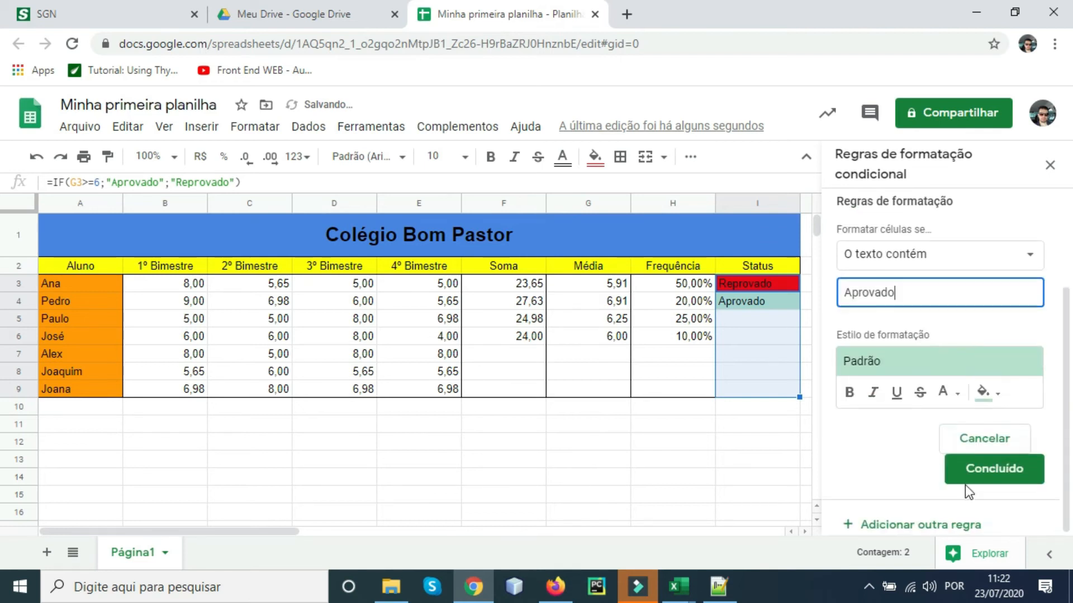
click(984, 393)
click(891, 162)
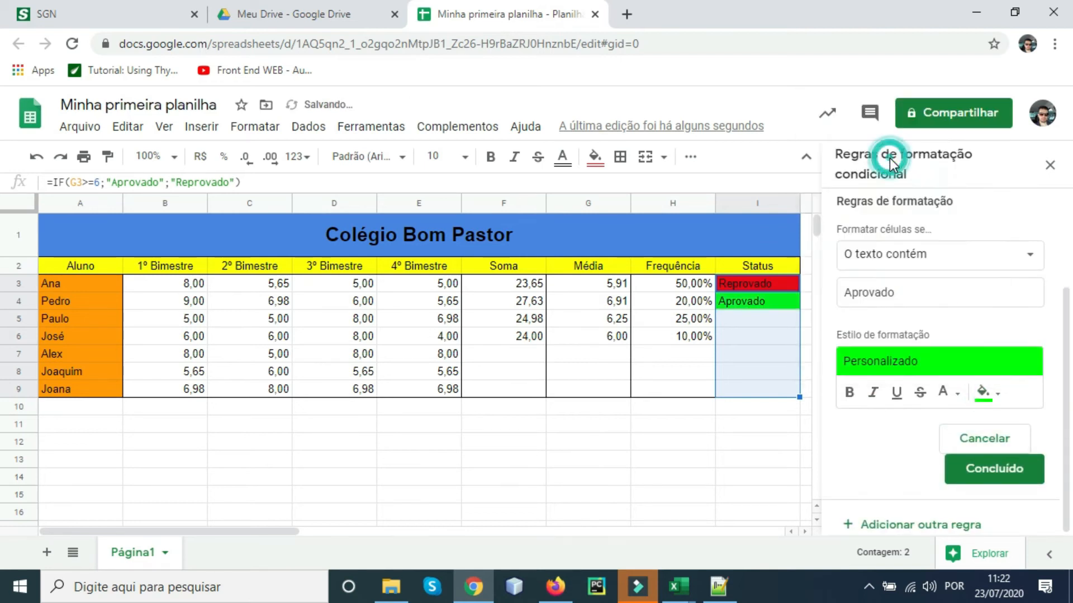
click(1000, 470)
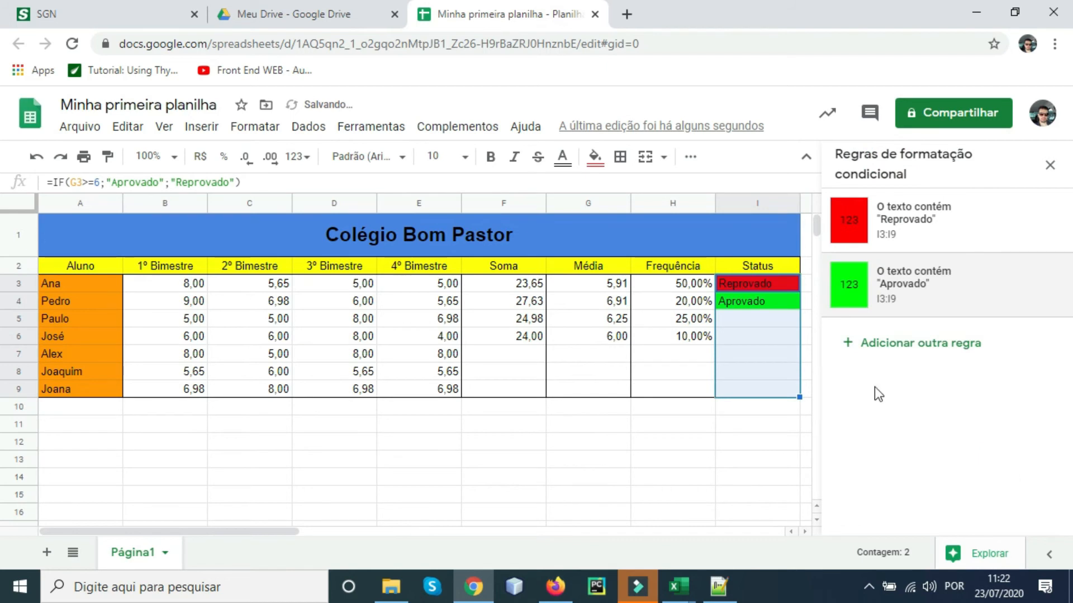
click(768, 442)
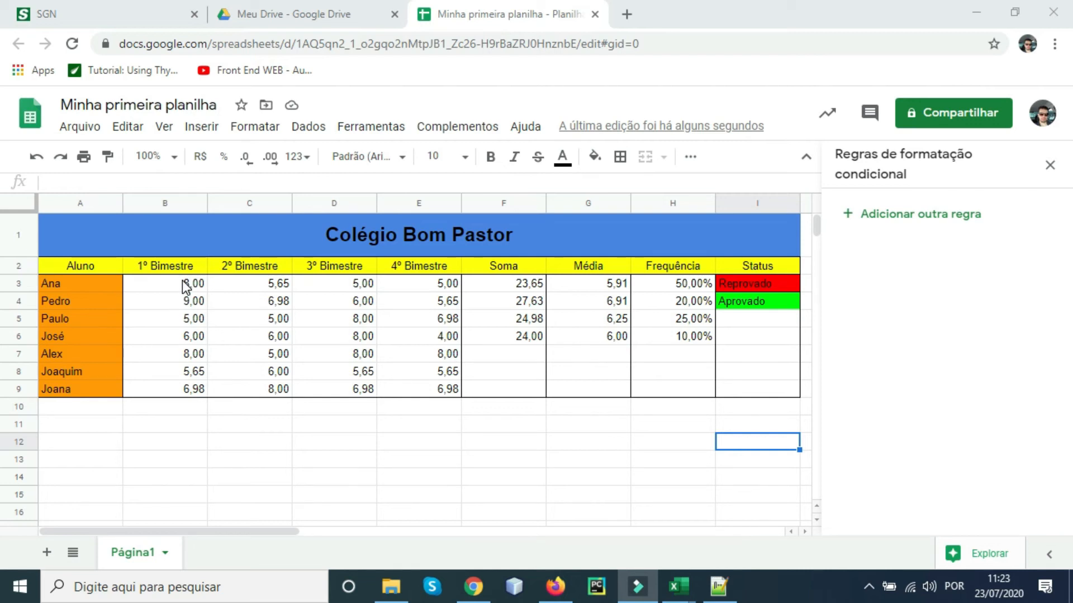
- Create a conditional formatting rule for the "1º Bimestre" grades B3:B9 with the condition "Menor que" 6
drag(180, 283, 176, 390)
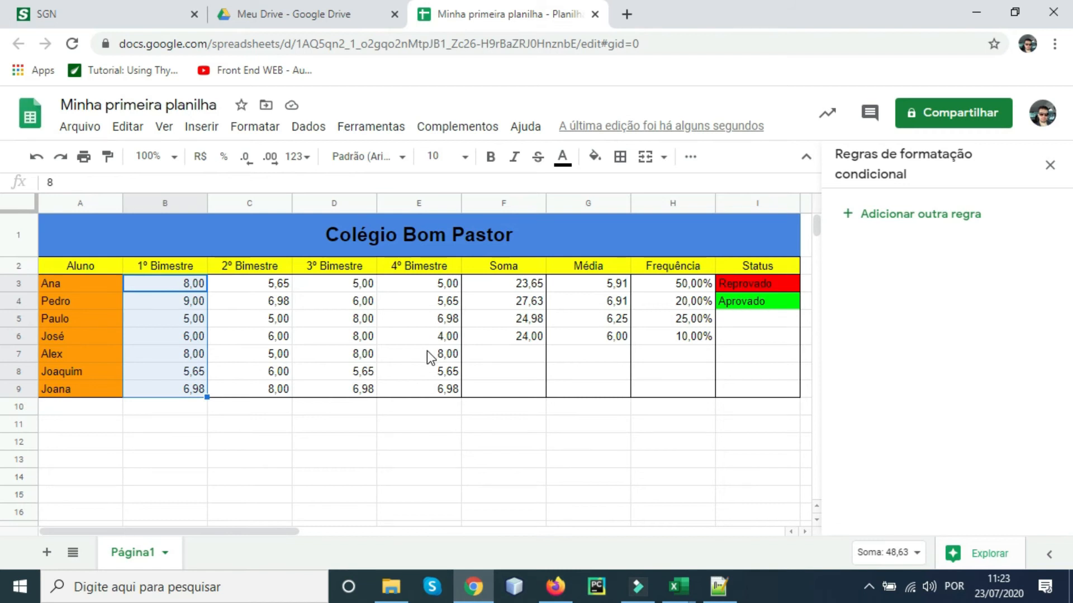
click(246, 132)
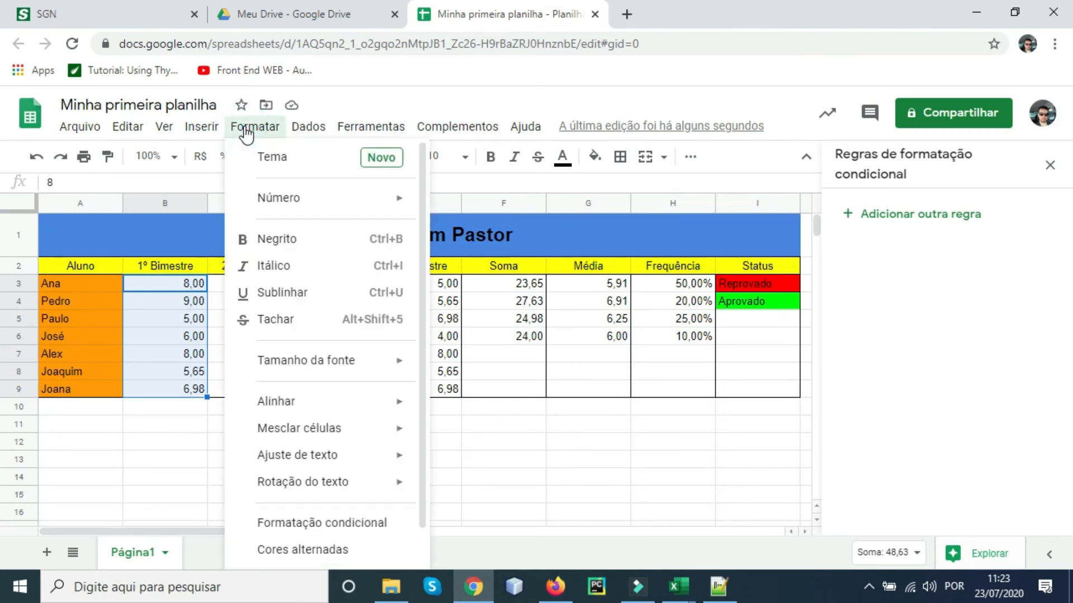
click(318, 525)
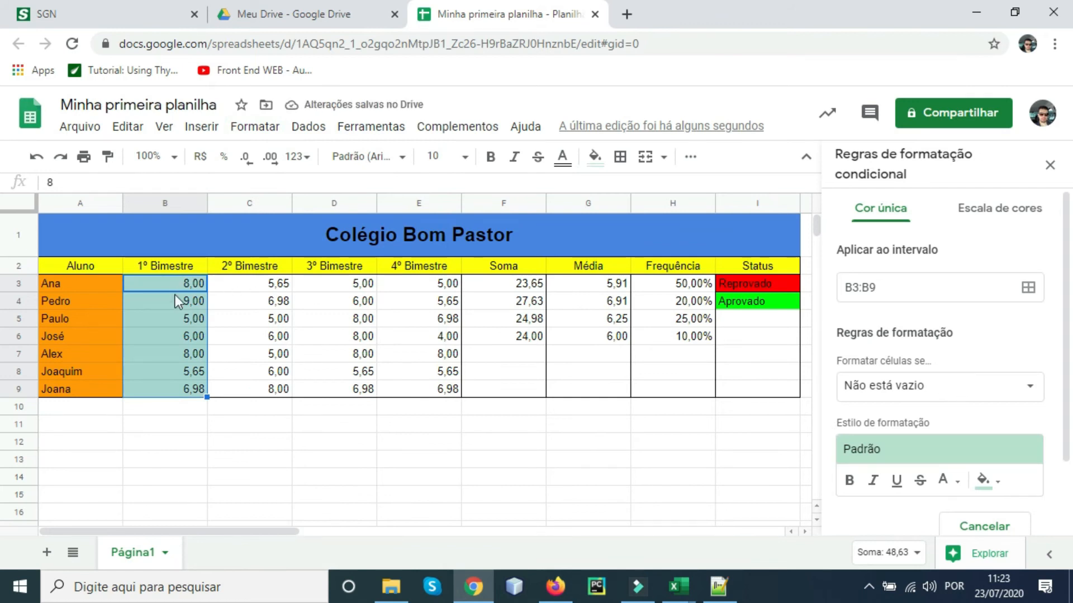
click(957, 397)
scroll(955, 424, down, 5)
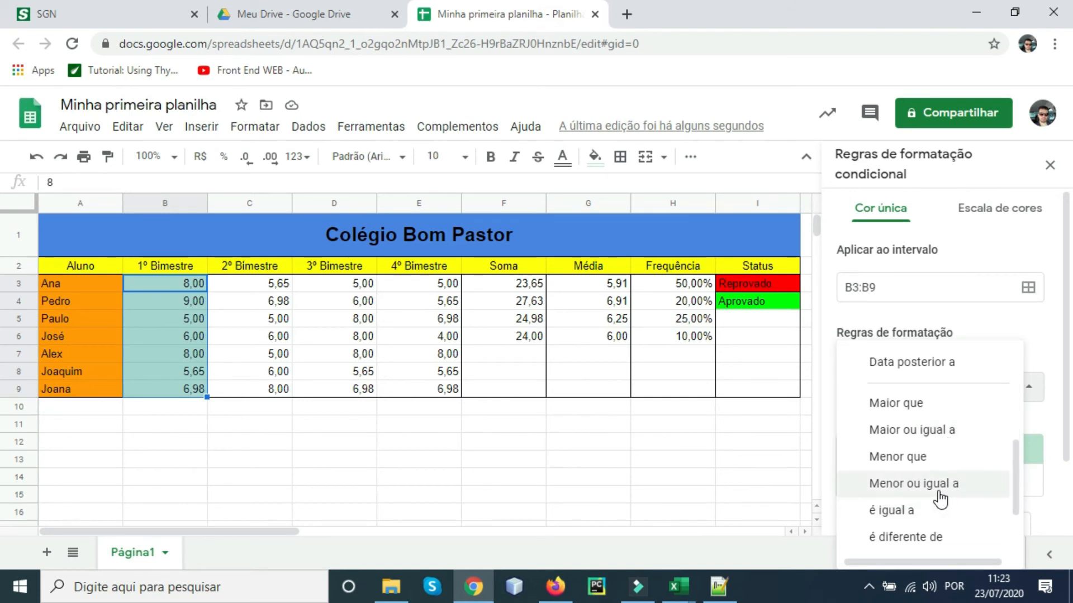
click(940, 485)
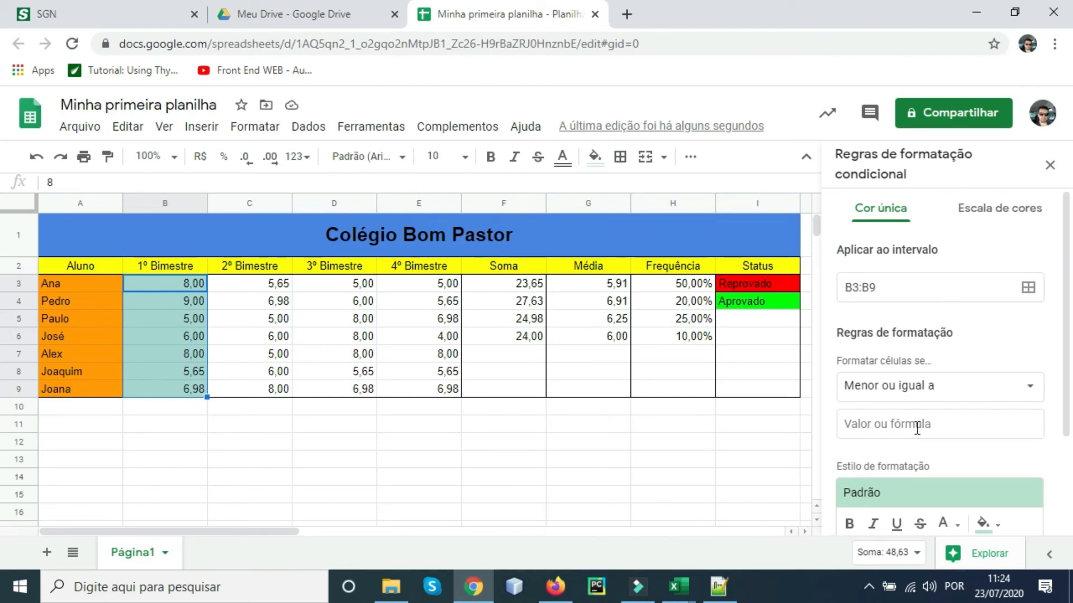
scroll(919, 425, down, 2)
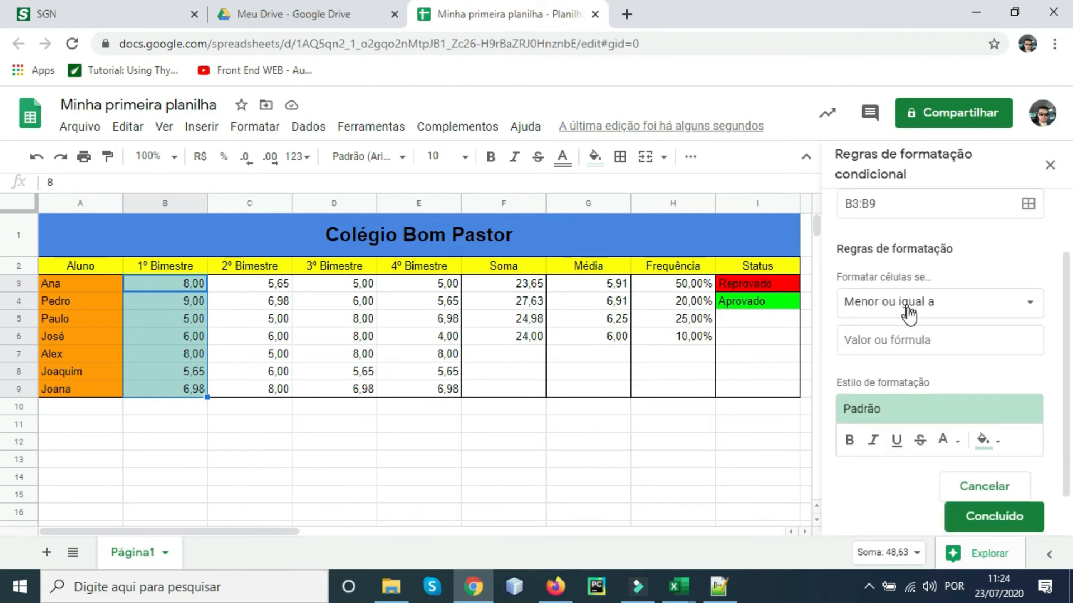
click(941, 312)
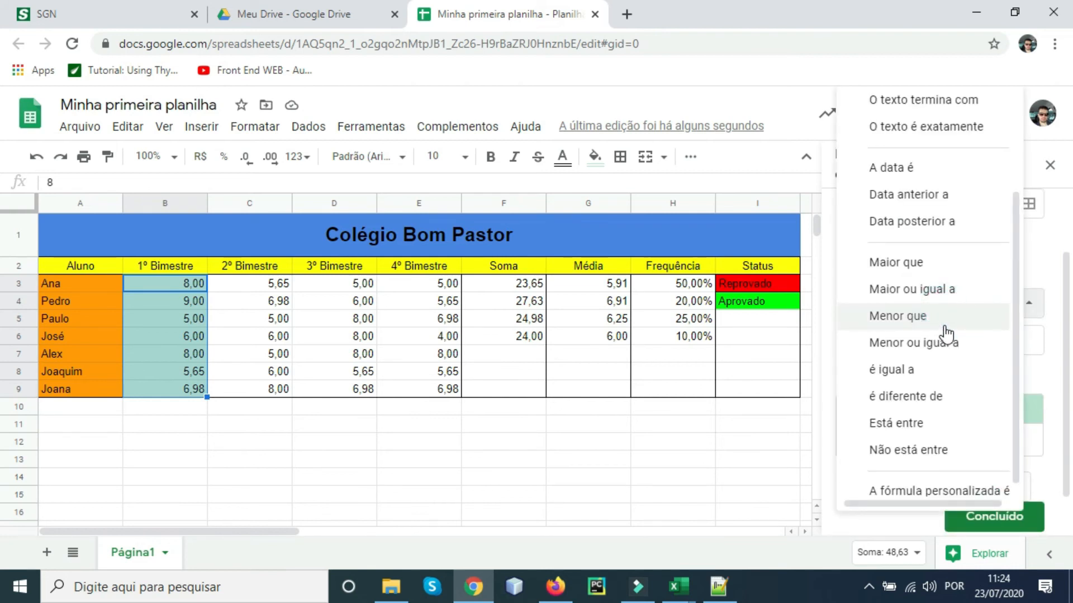
click(944, 328)
click(923, 344)
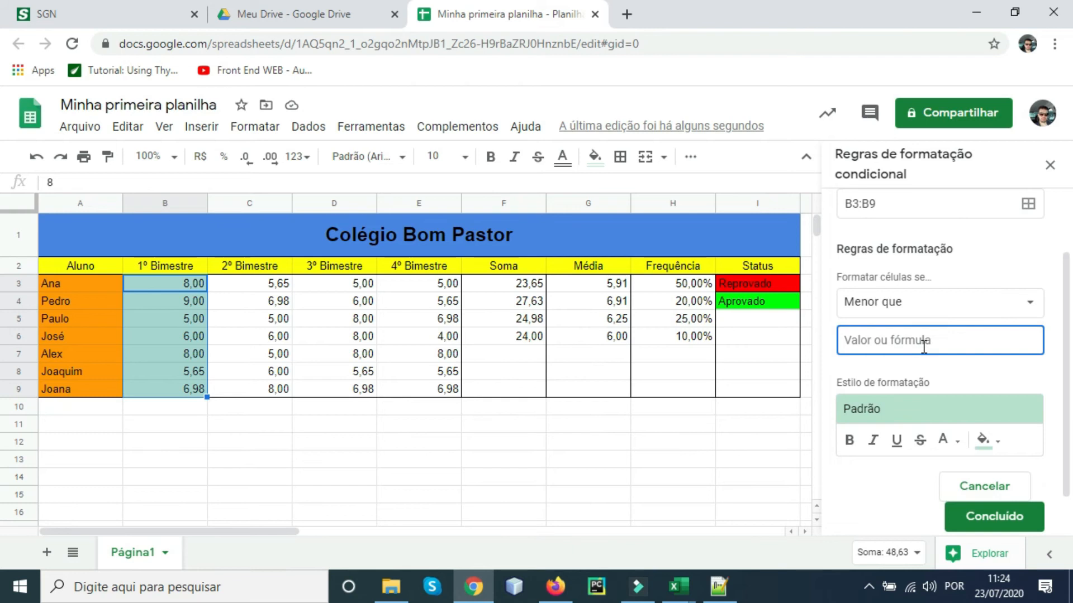
text(6)
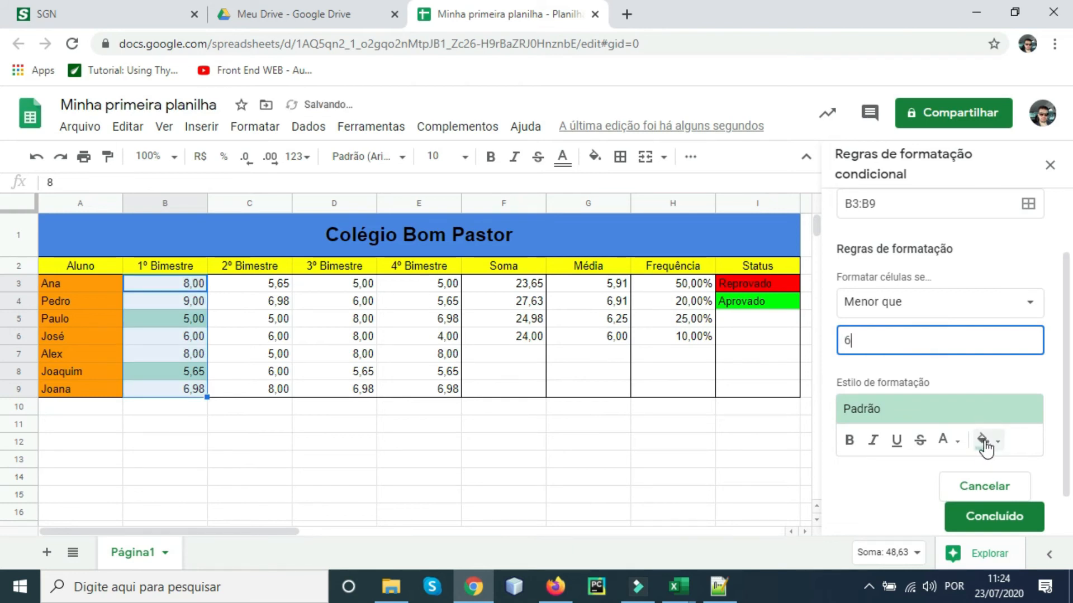
- Give the "Menor que" 6 rule a red fill colour and save the rule
click(983, 441)
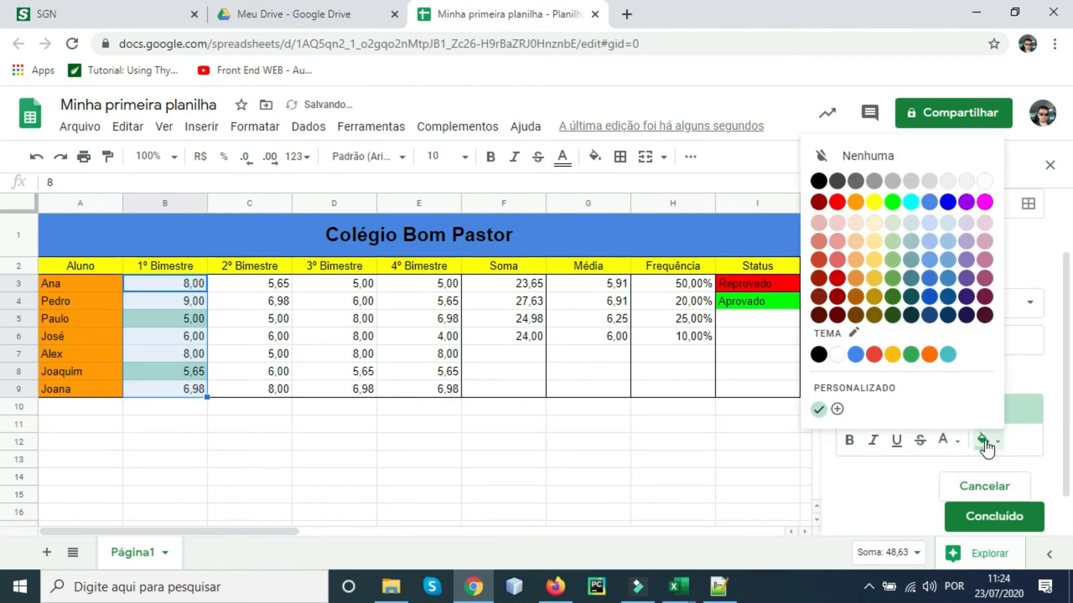
click(837, 202)
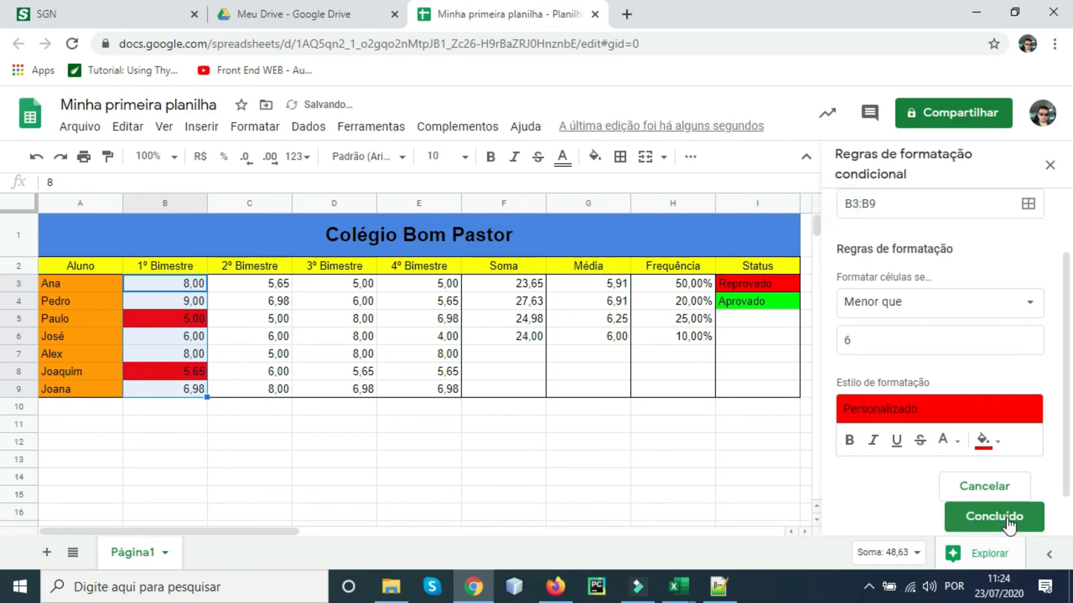
click(1006, 519)
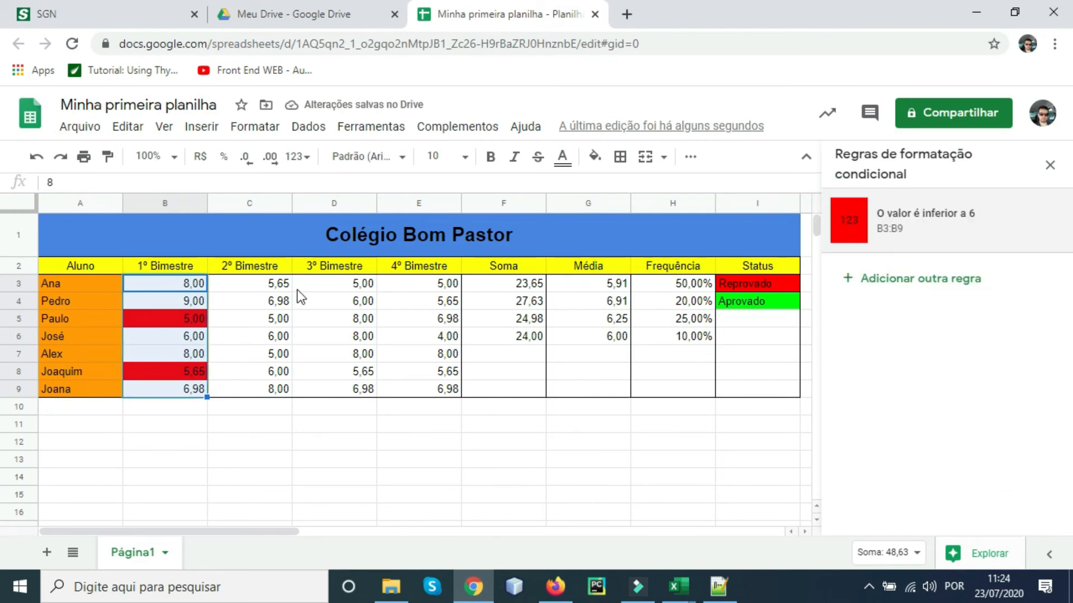
- Test the grade colouring by changing the "1º Bimestre" grade in B5 to 8 and back to 5
click(186, 320)
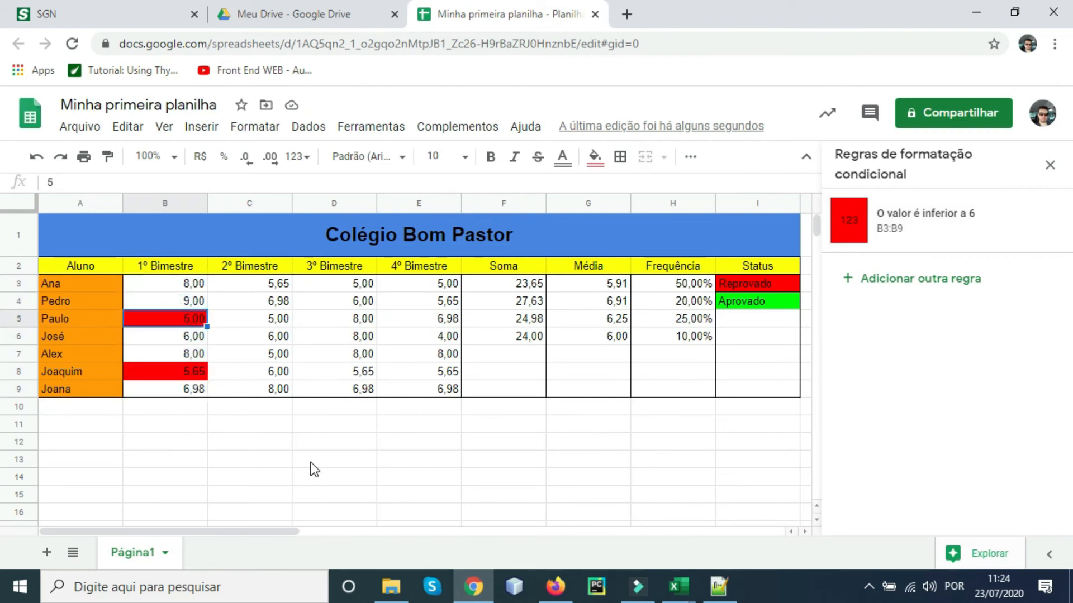
text(8)
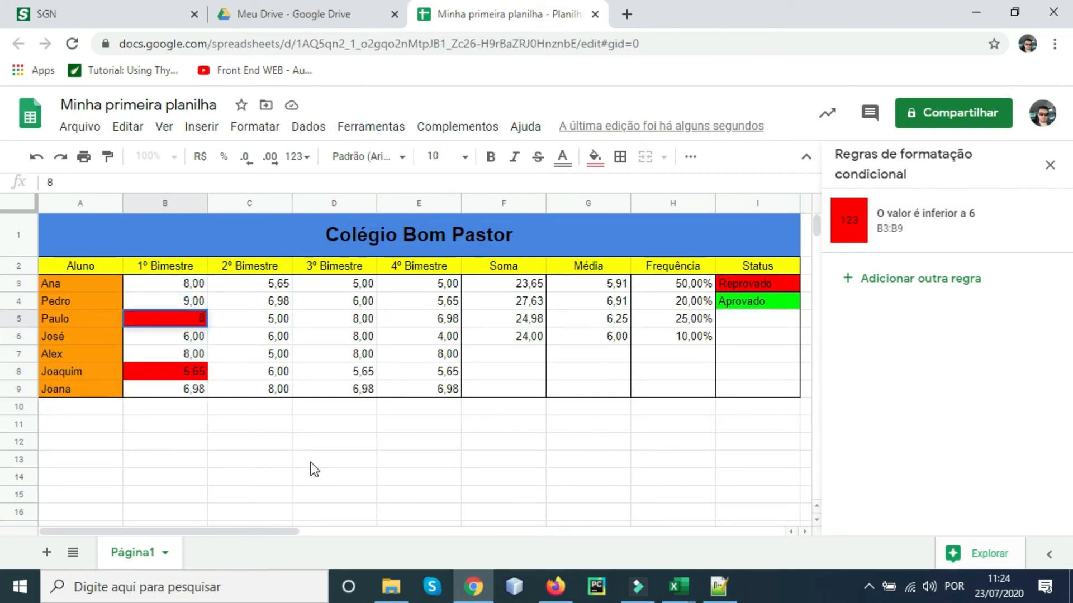
key(Return)
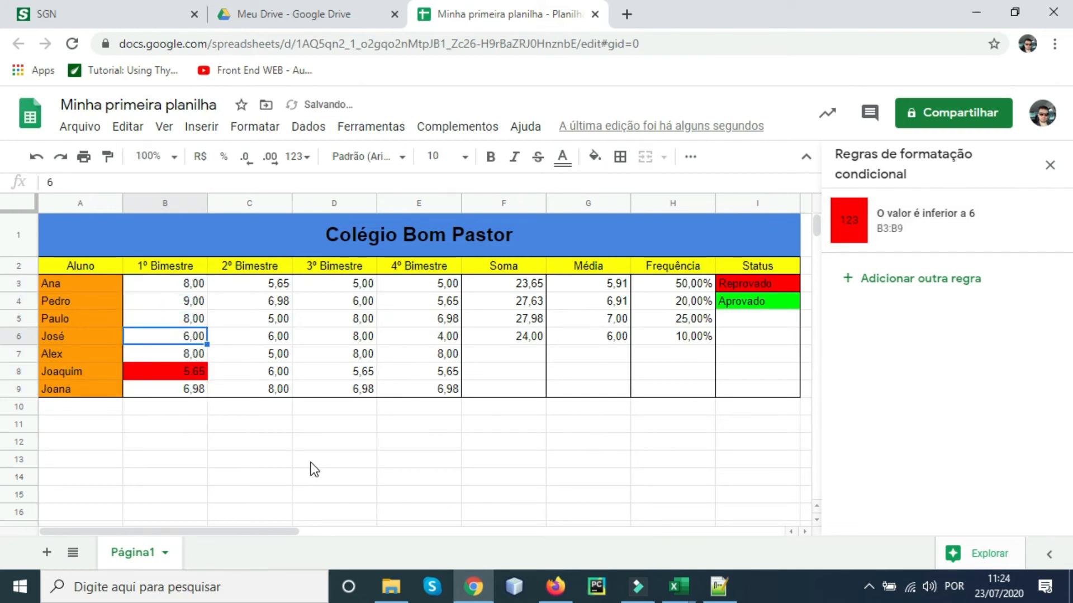
click(196, 320)
text(5)
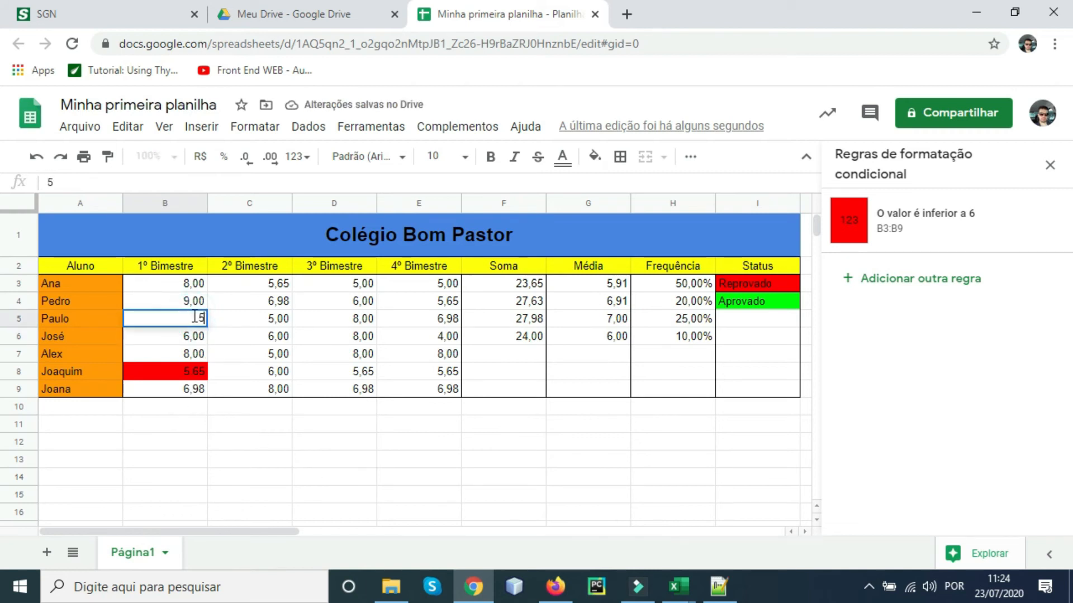
key(Return)
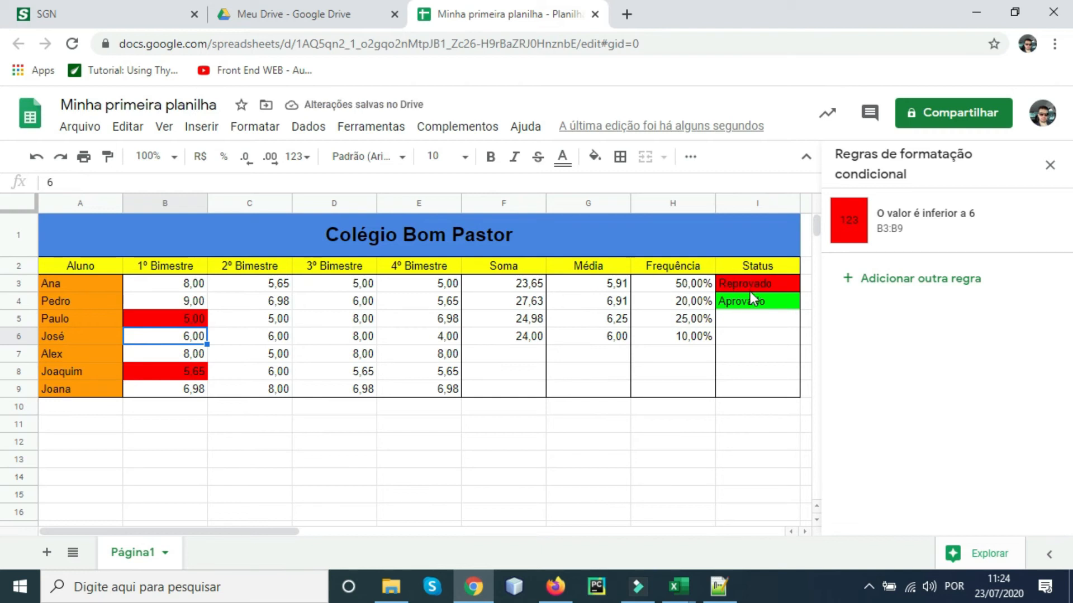
- Test the "Status" colouring by changing the first student's "4º Bimestre" grade in E3 to 8 and back to 5
click(447, 286)
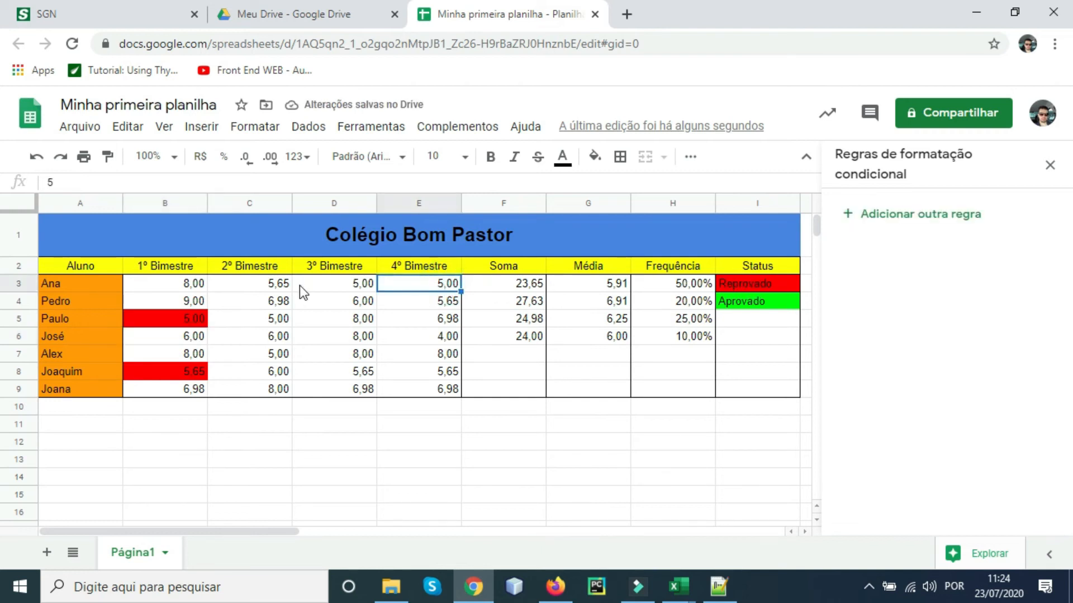
text(8)
key(Return)
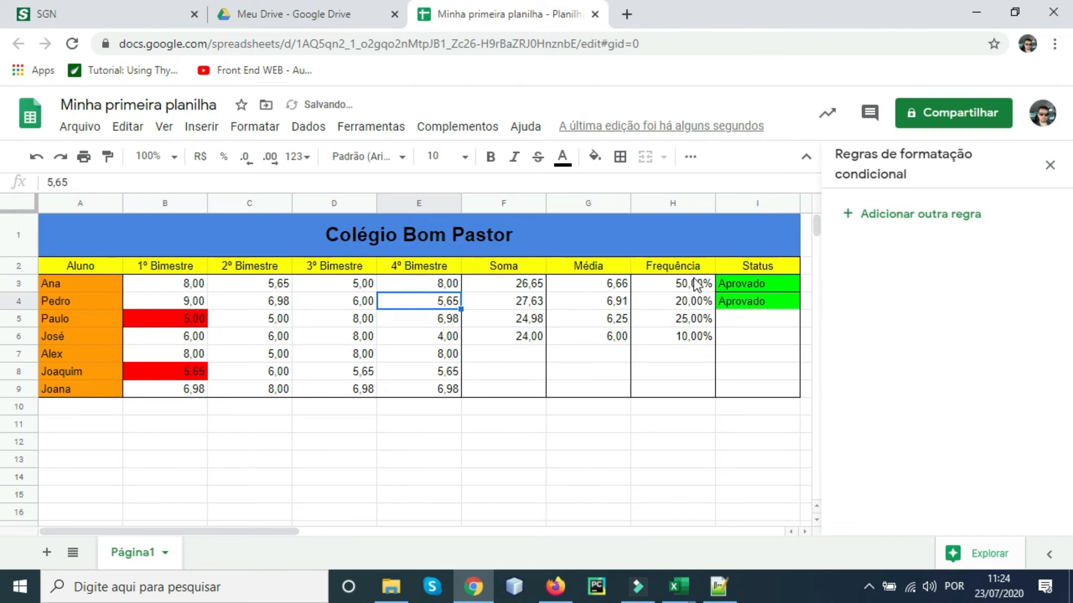
click(410, 284)
text(5)
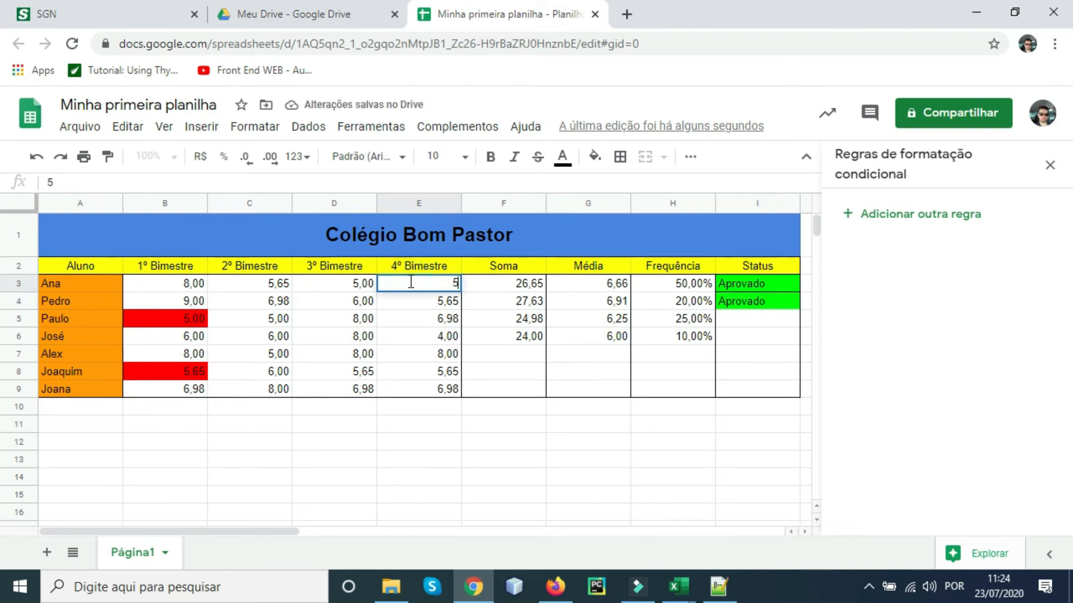
key(Return)
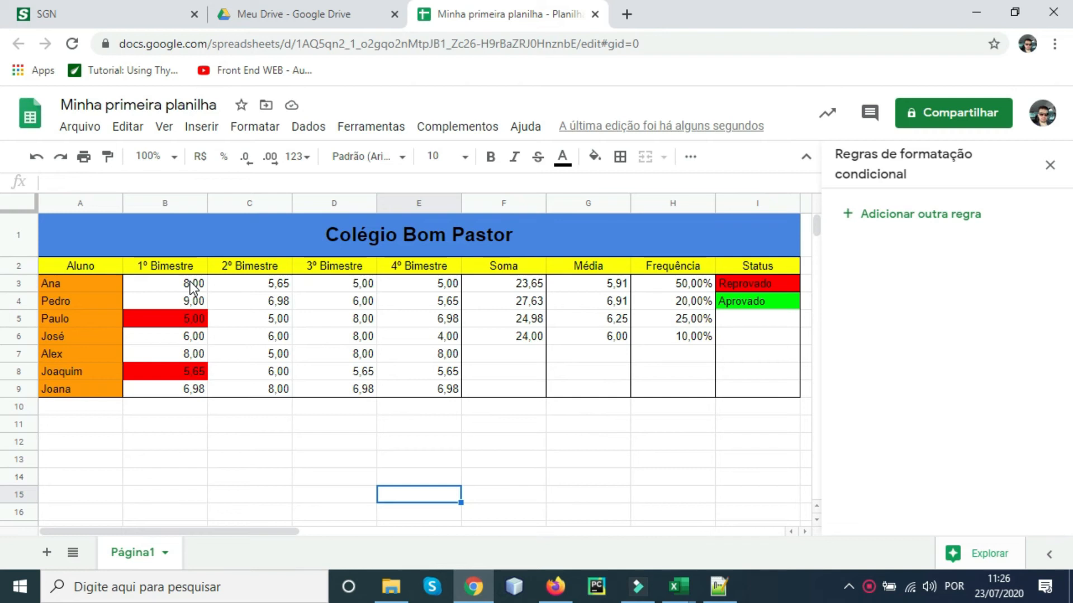
- Start a data validation rule for the "1º Bimestre" grades B3:B9 with the criterion "Número"
drag(193, 286, 170, 393)
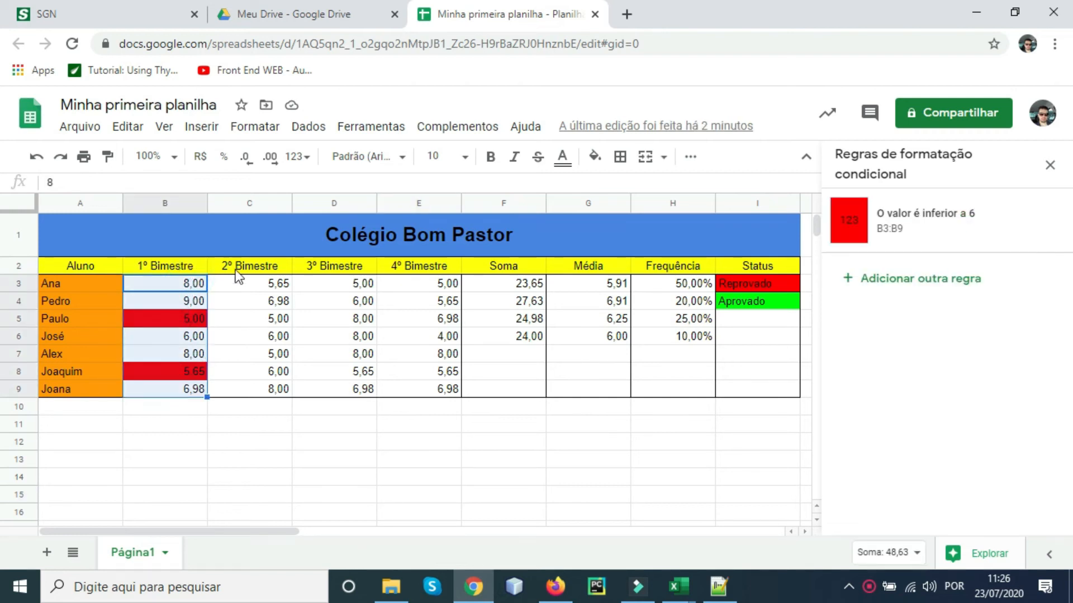
click(313, 131)
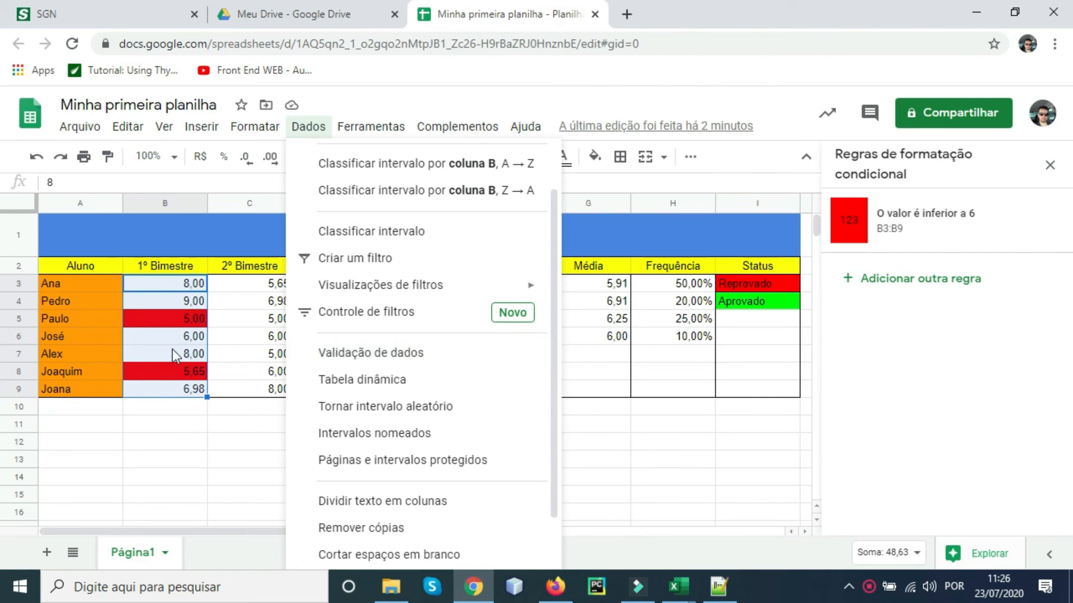
click(427, 356)
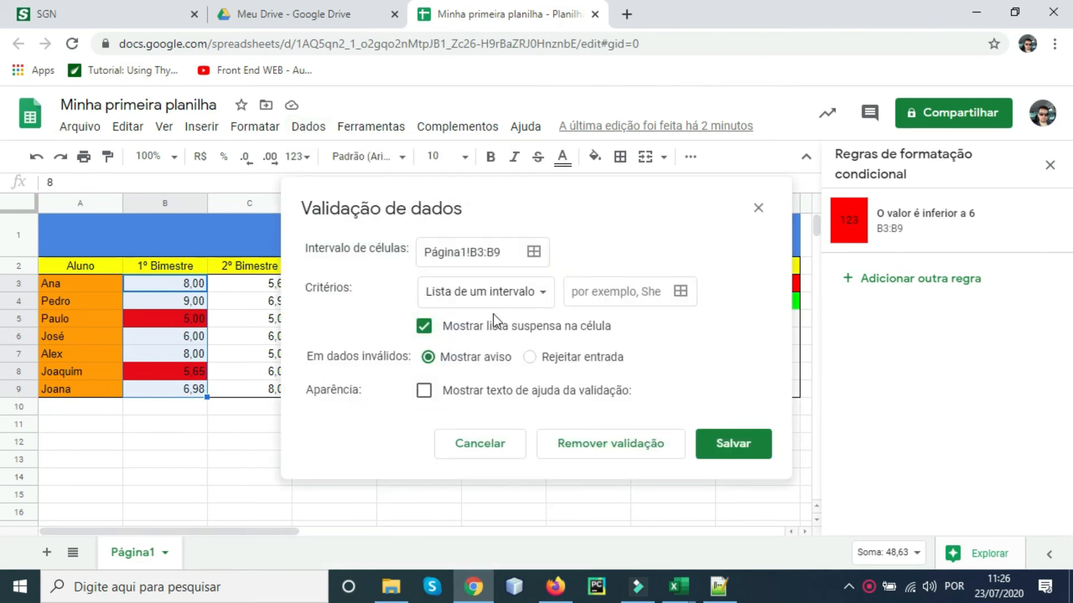
click(545, 300)
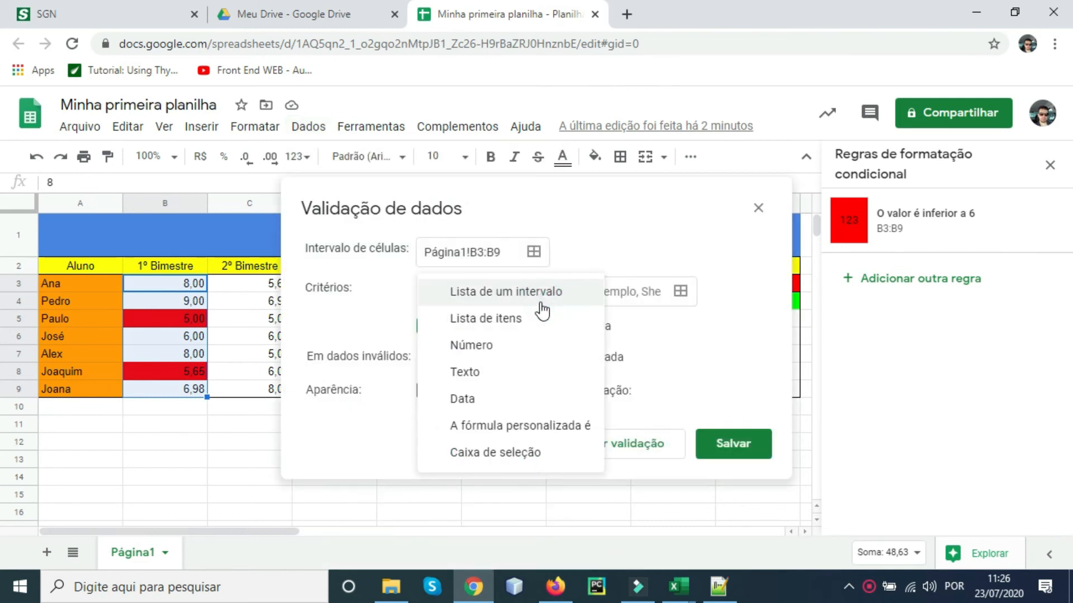
click(496, 346)
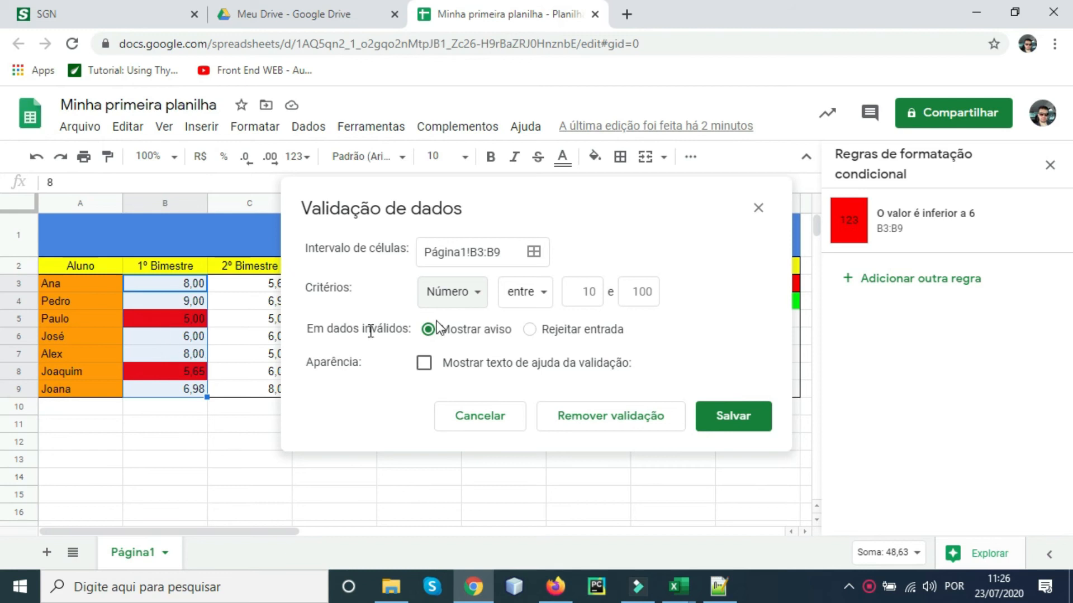
- Limit the validated grades to between 0 and 10, enable the validation help text and save the rule
click(596, 293)
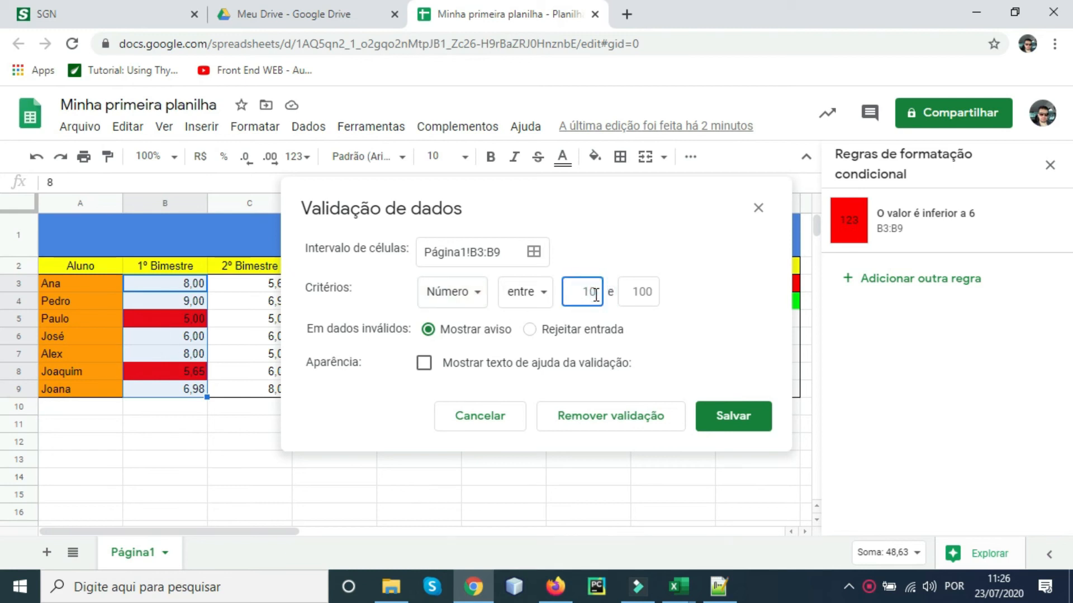
click(639, 293)
key(BackSpace)
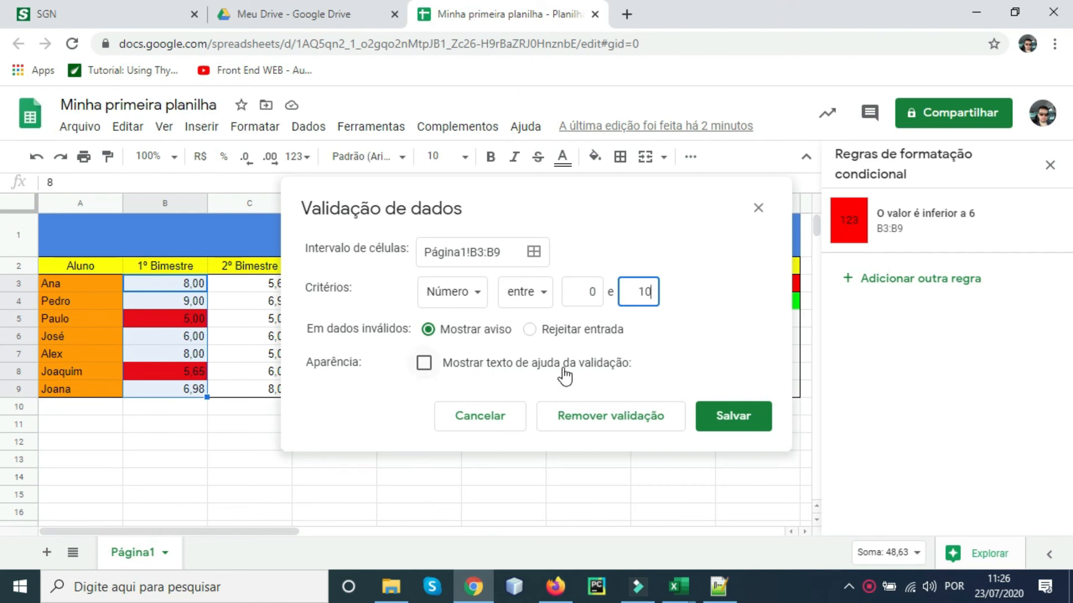
click(451, 366)
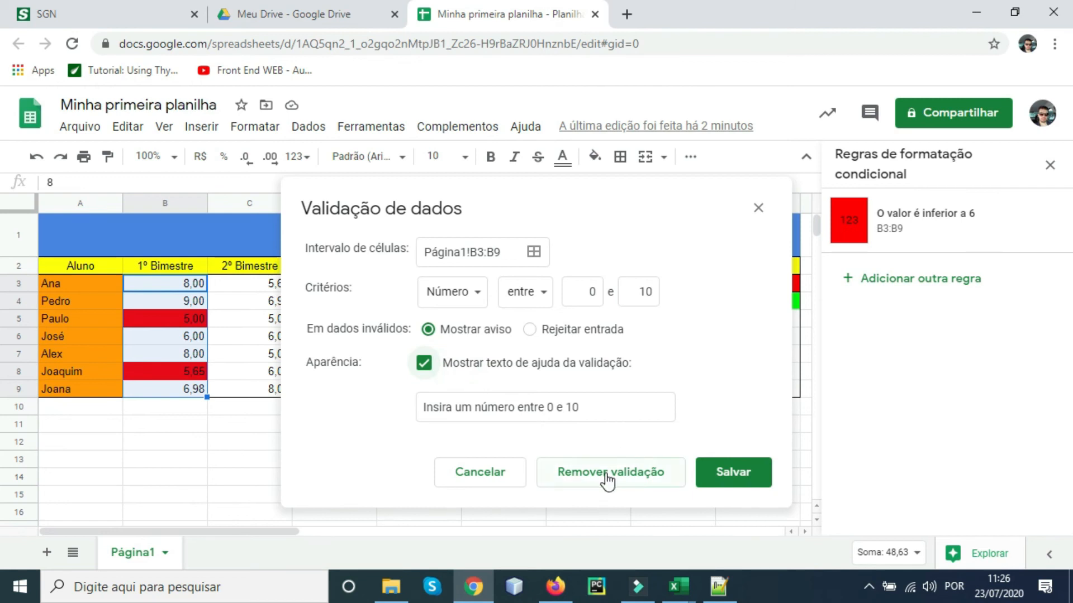
click(733, 474)
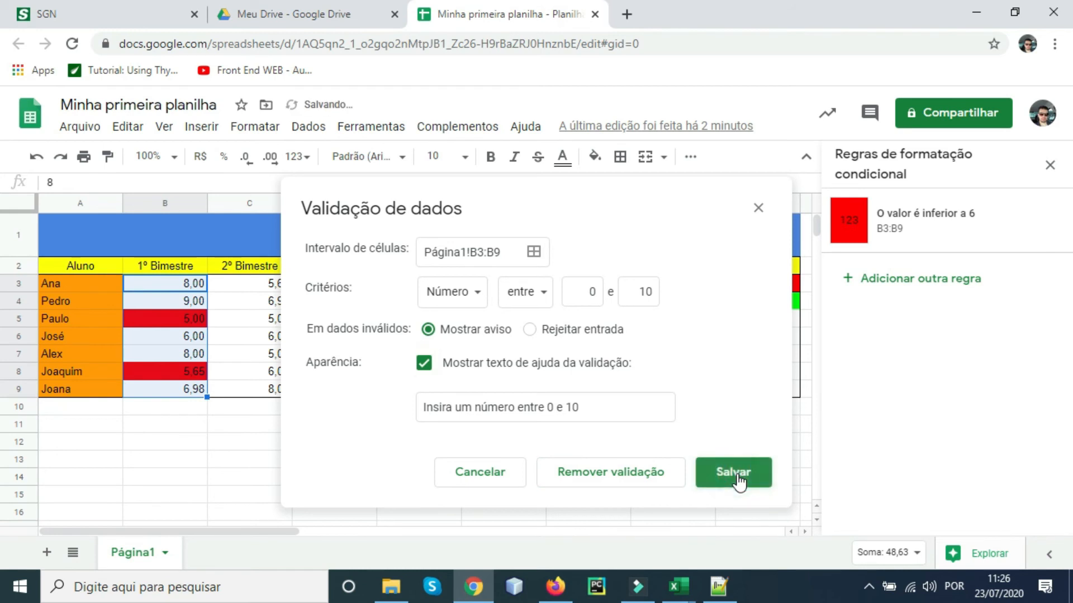
- Check the validation help text on the "1º Bimestre" grade in B7
click(192, 341)
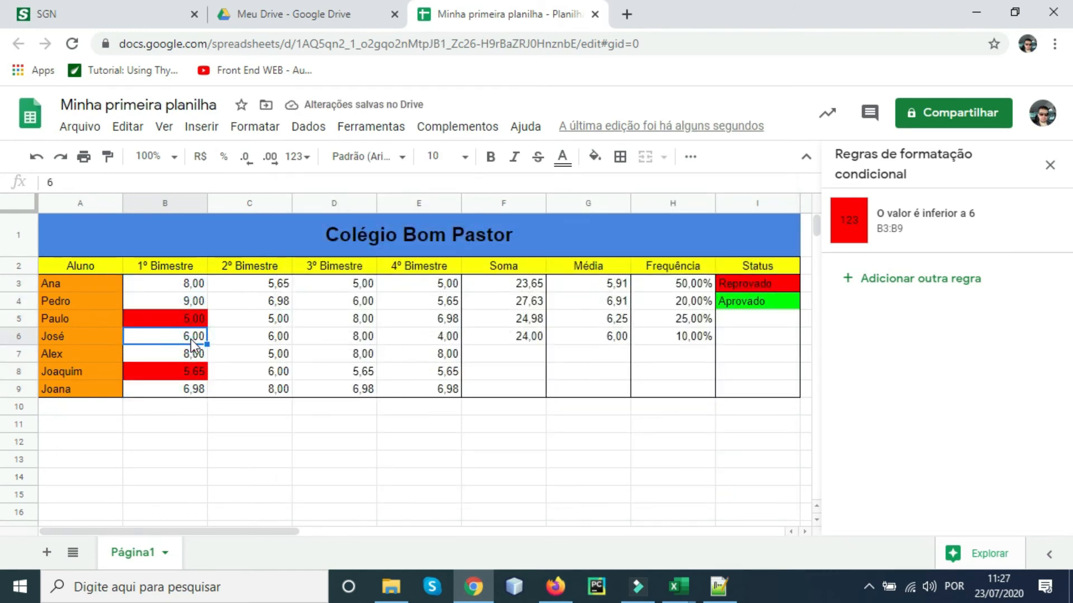
click(189, 353)
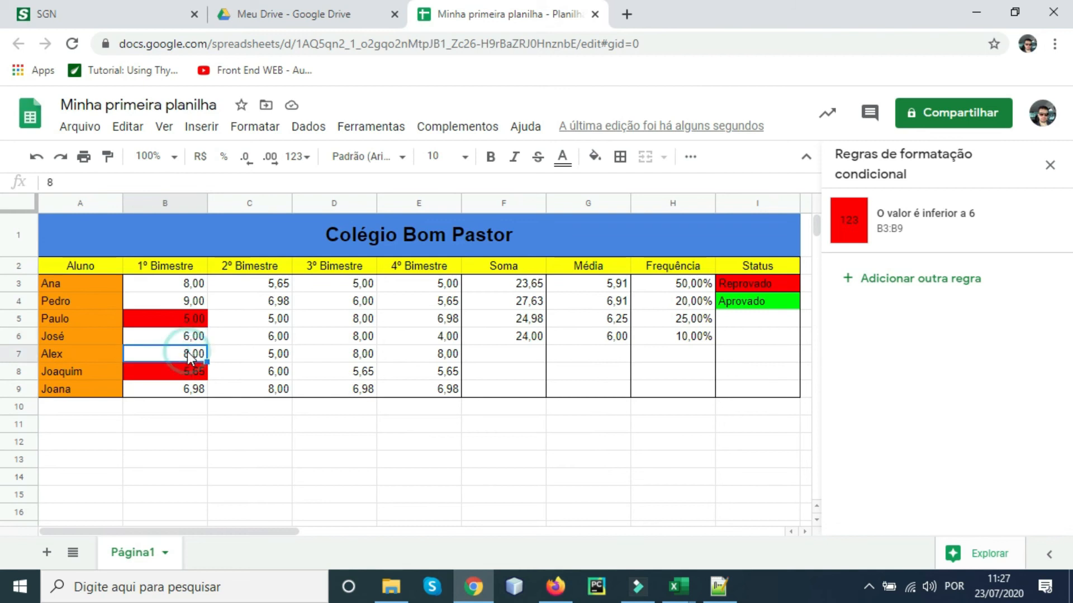
mouse_move(193, 354)
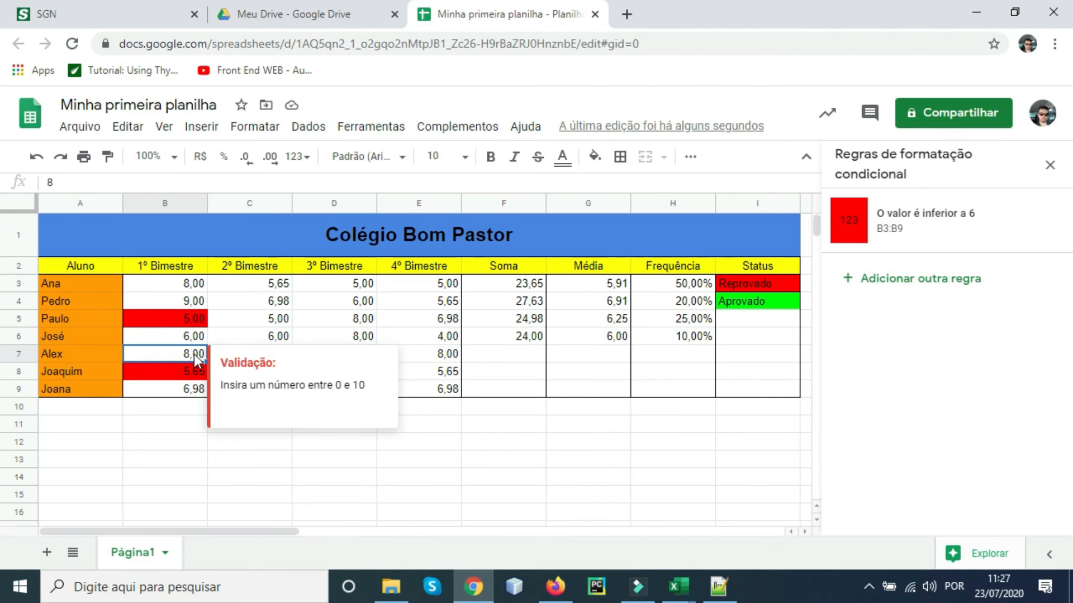
- Test the validation by entering 11 as the "1º Bimestre" grade in B6, check its warning and replace the grade with 10
click(190, 338)
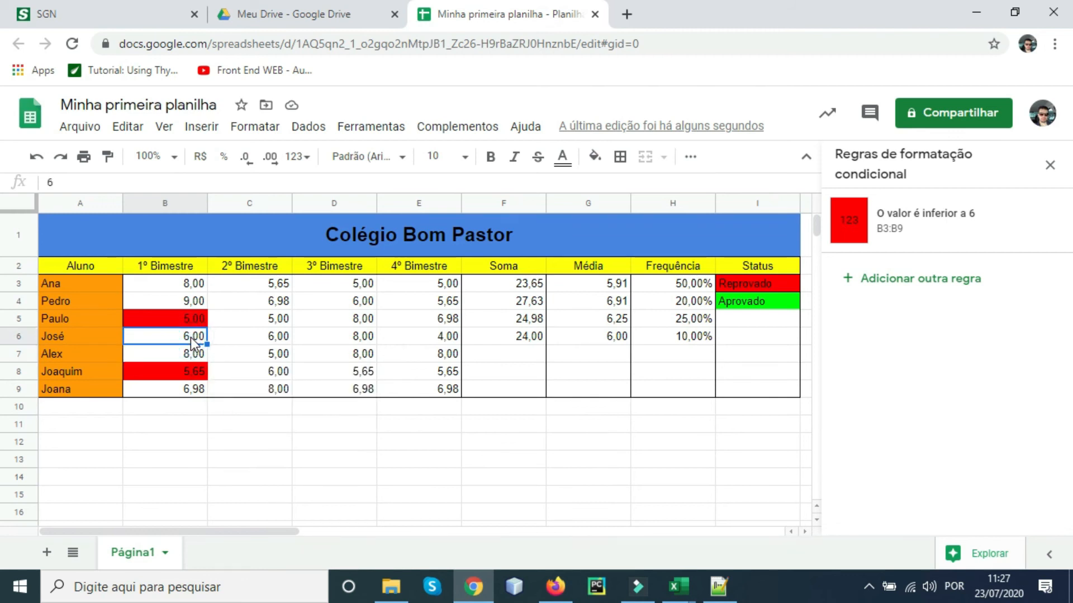
text(11)
key(Return)
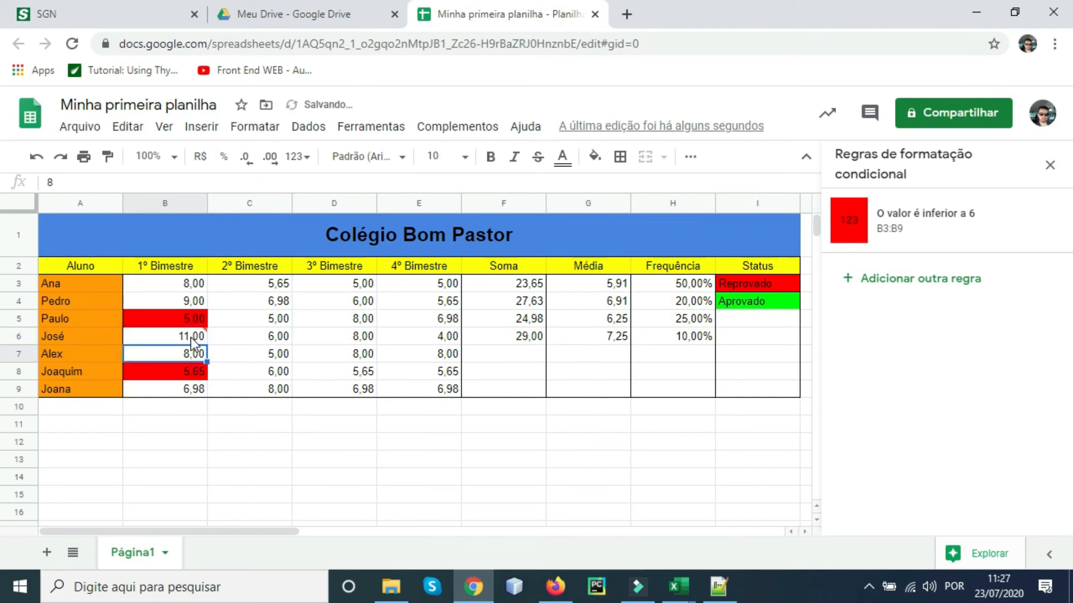
mouse_move(207, 336)
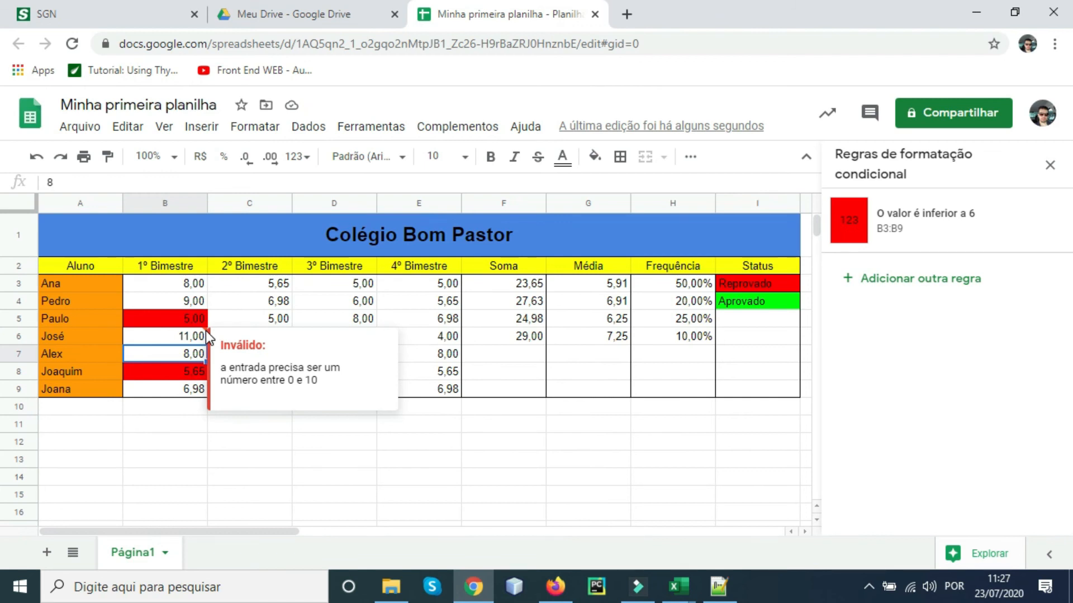
click(197, 340)
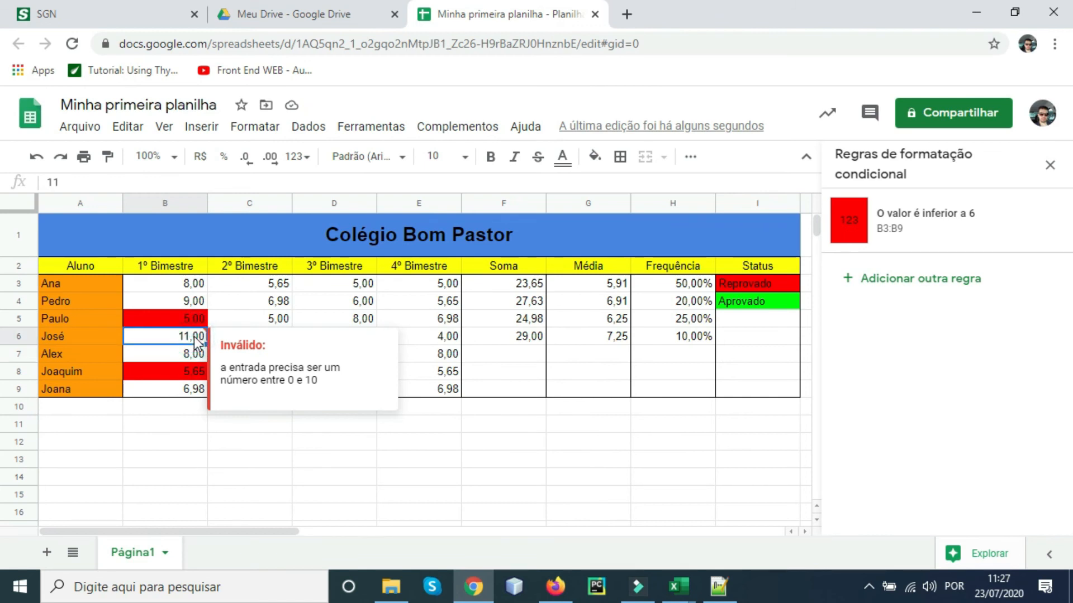
text(10)
key(Return)
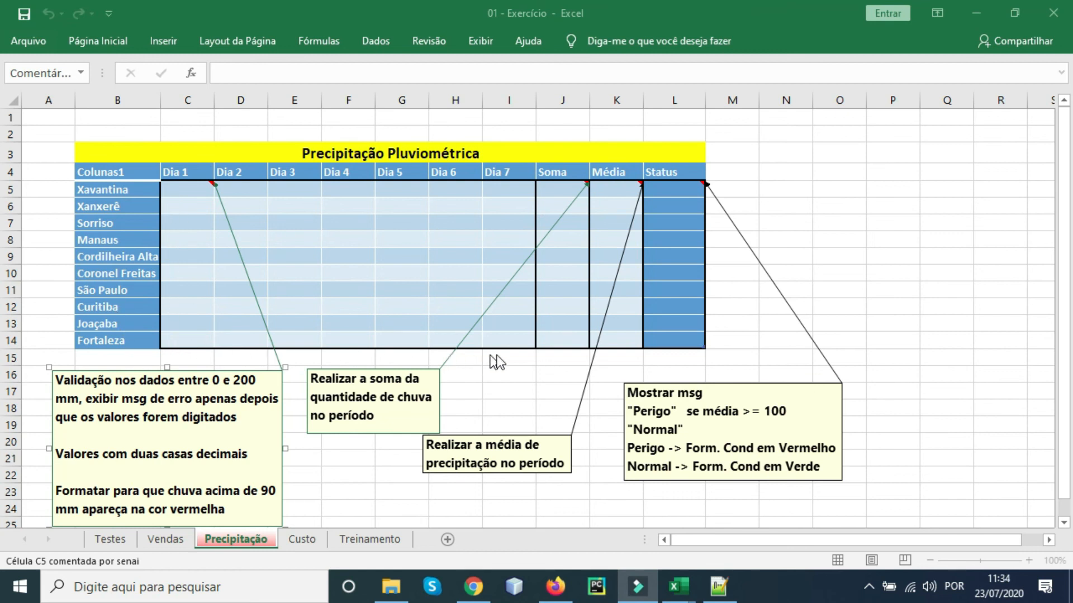
- In Excel's "Precipitação" sheet, try a value of 300 for Manaus on "Dia 1" in C8 and clear it
click(188, 221)
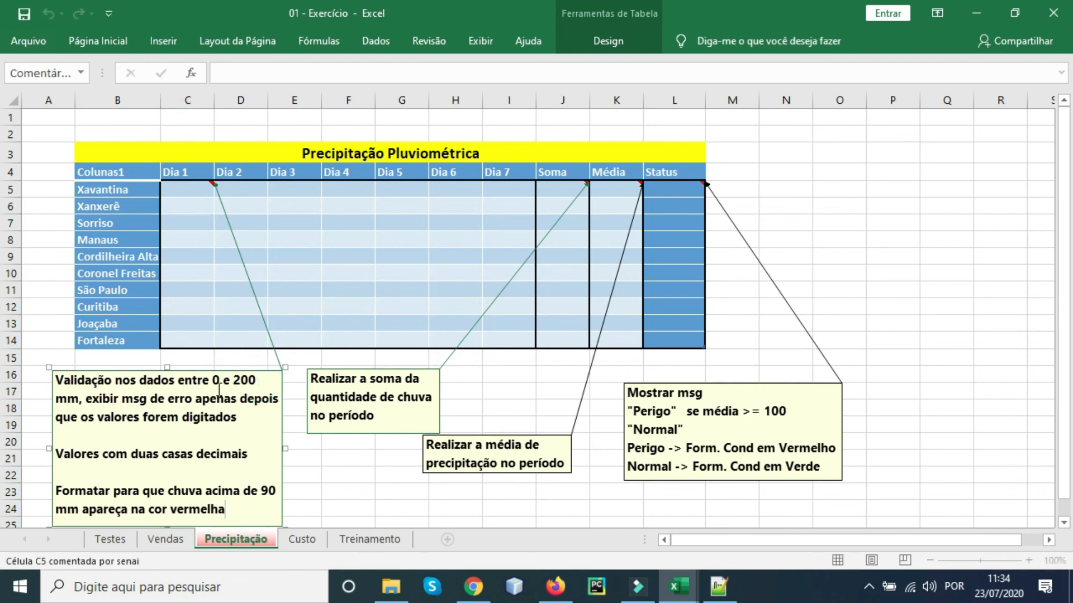
click(195, 243)
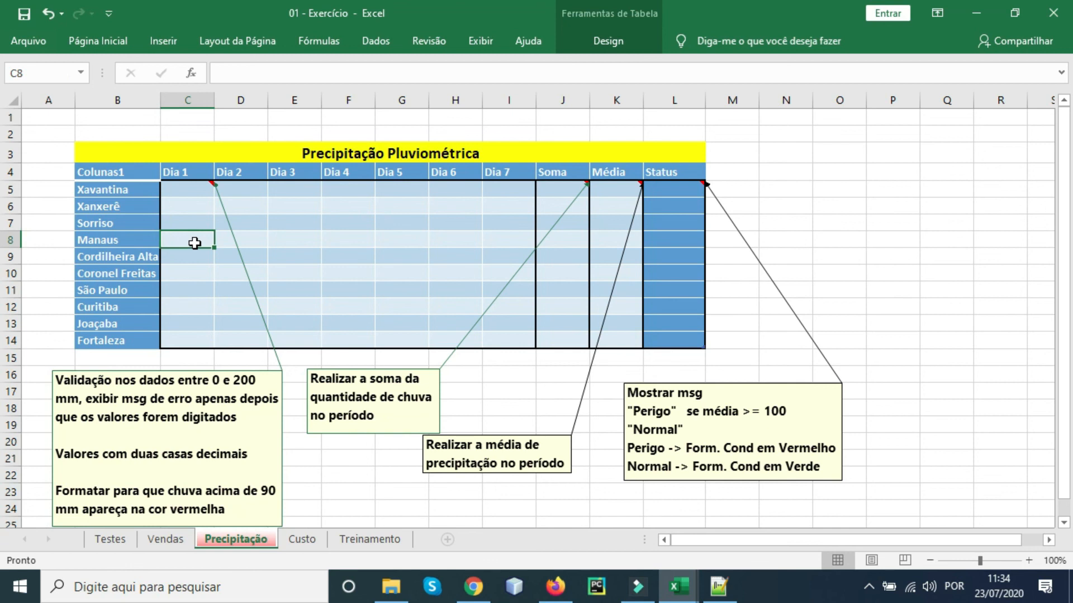
text(300)
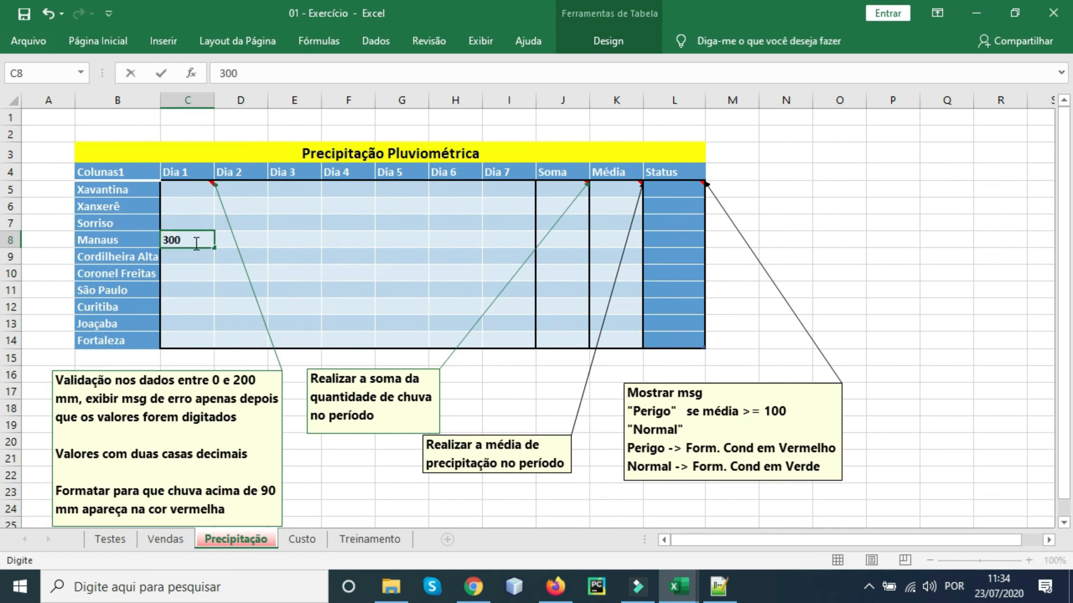
key(Return)
click(194, 242)
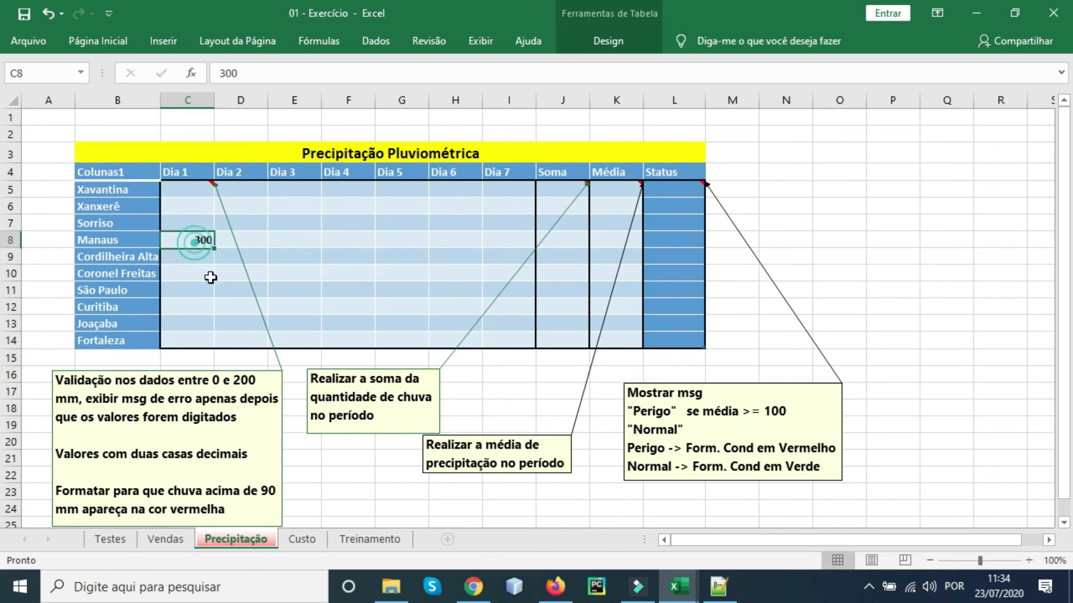
key(Delete)
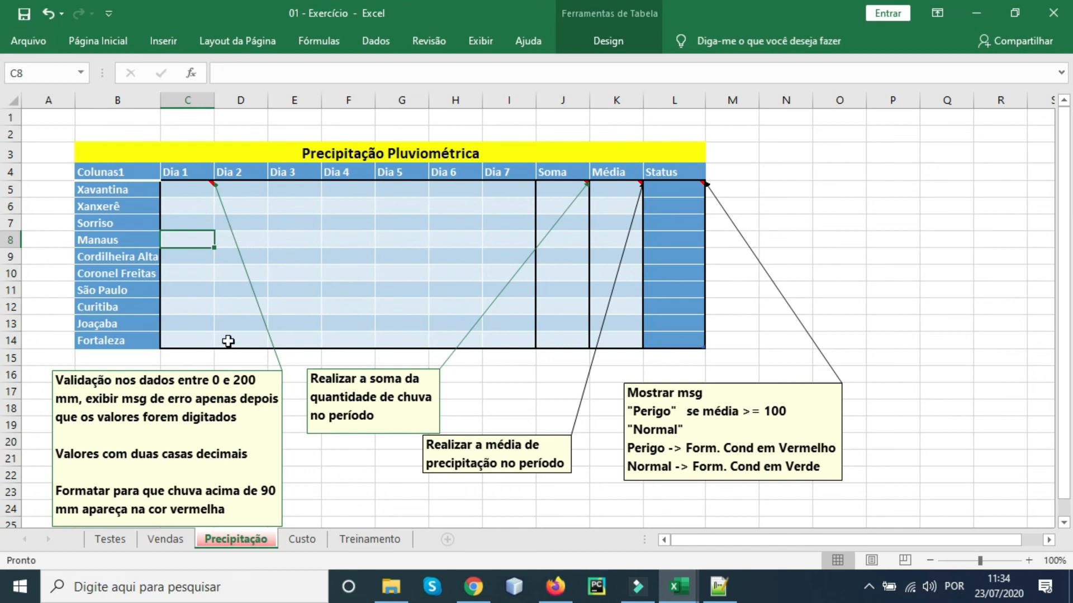
- Review the exercise comment on C5 about two decimal places and red formatting for rainfall above 90 mm
click(250, 451)
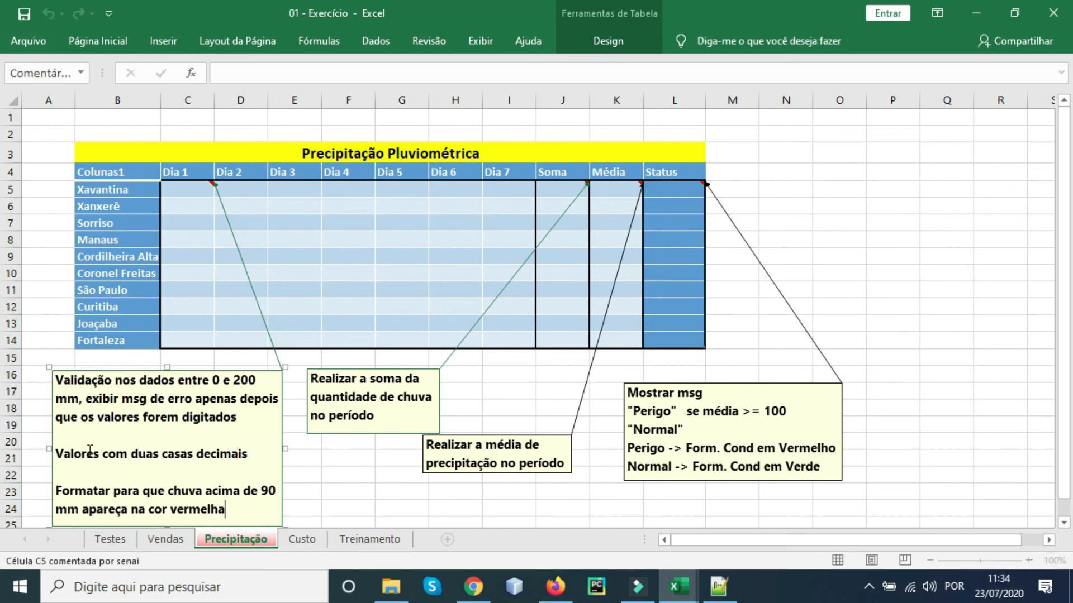
click(181, 187)
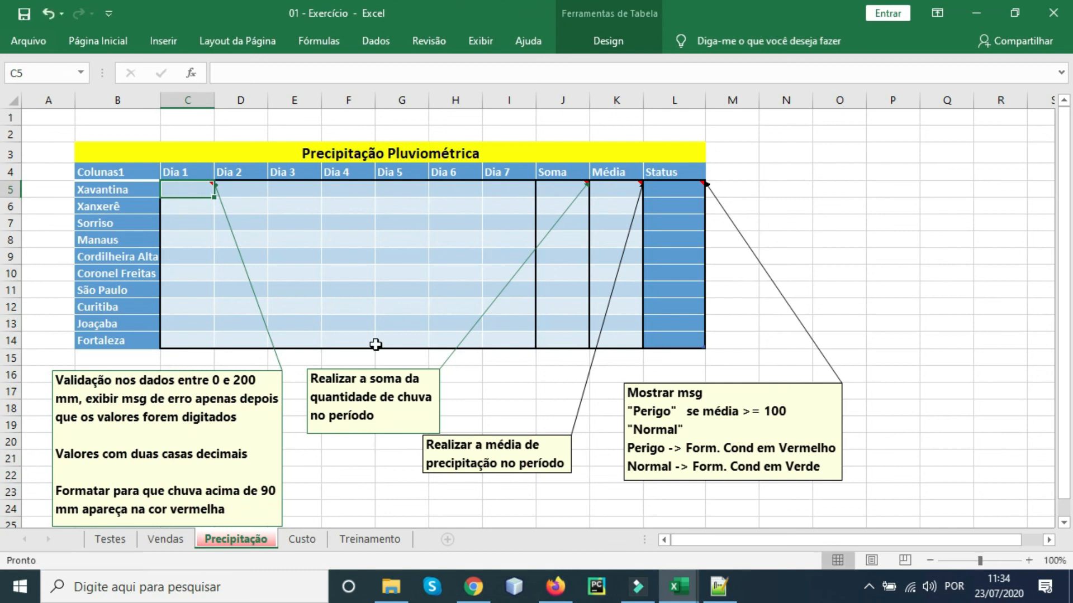
click(257, 452)
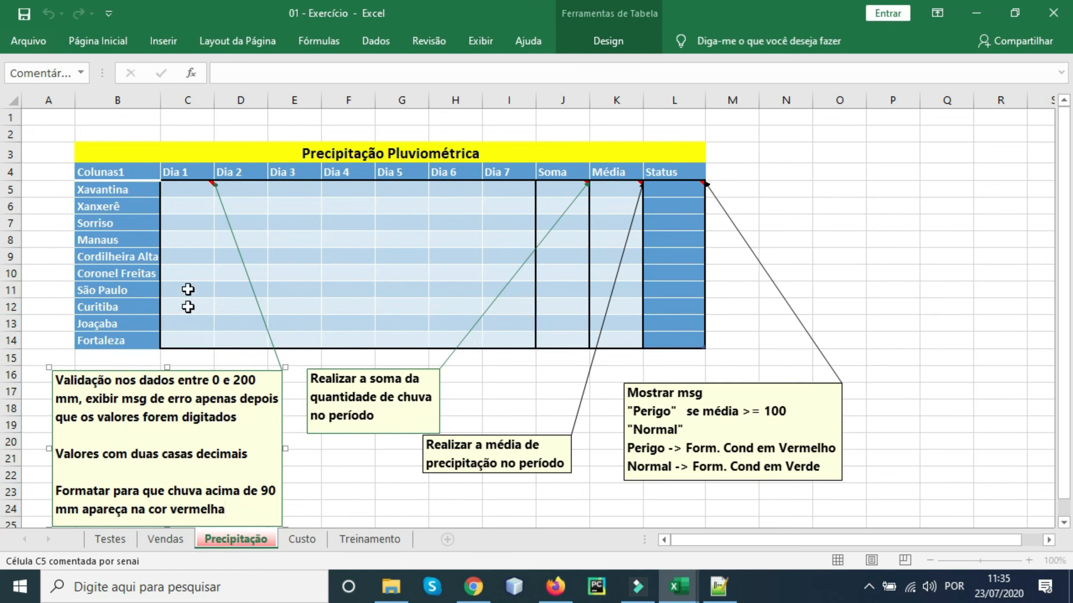
drag(248, 511, 93, 494)
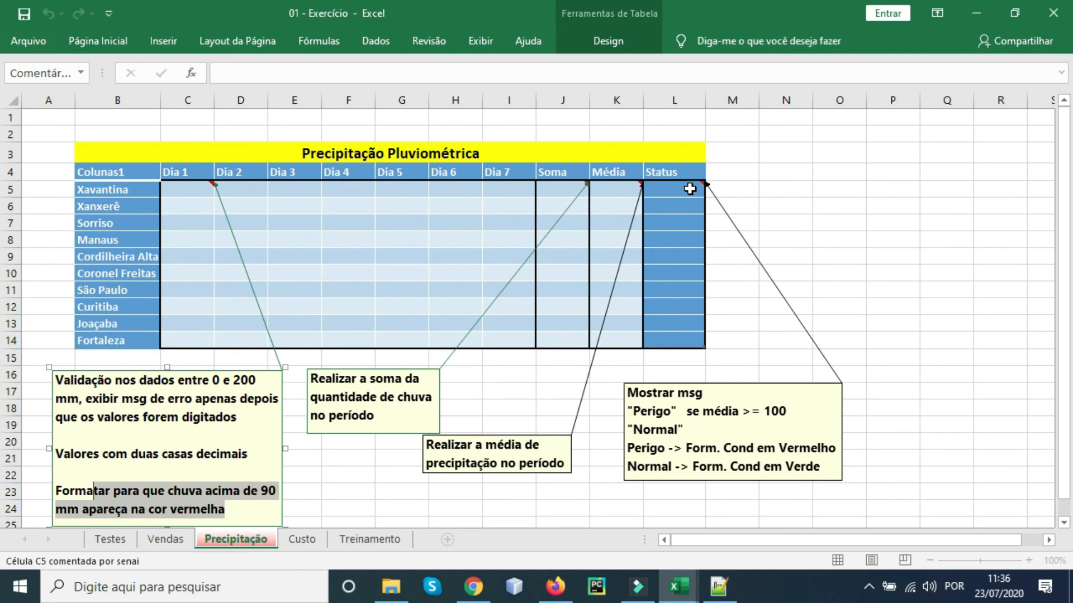
double_click(798, 190)
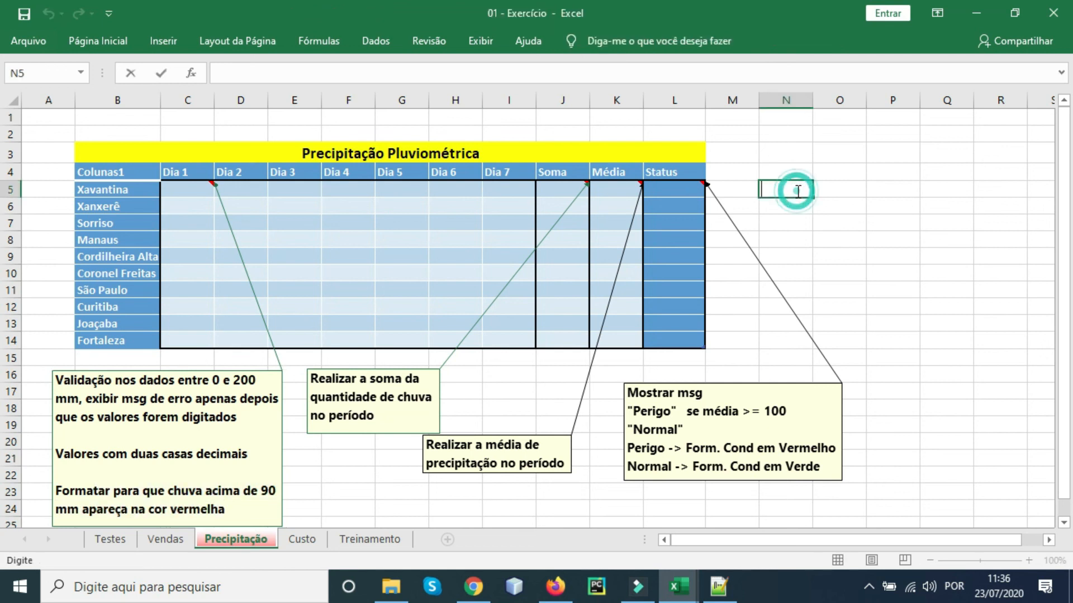
text(=SE)
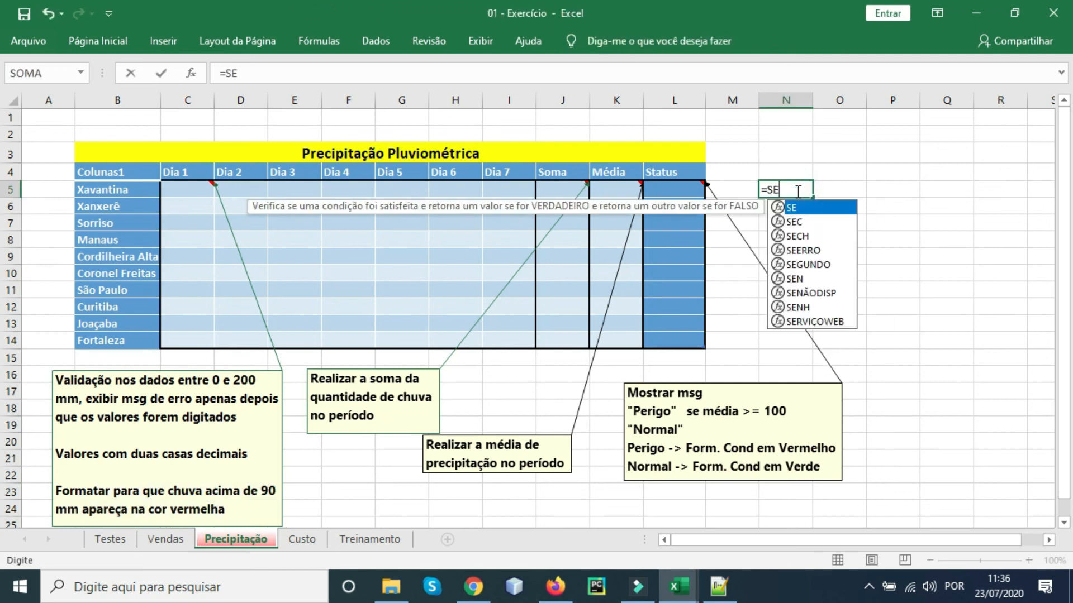
key(Escape)
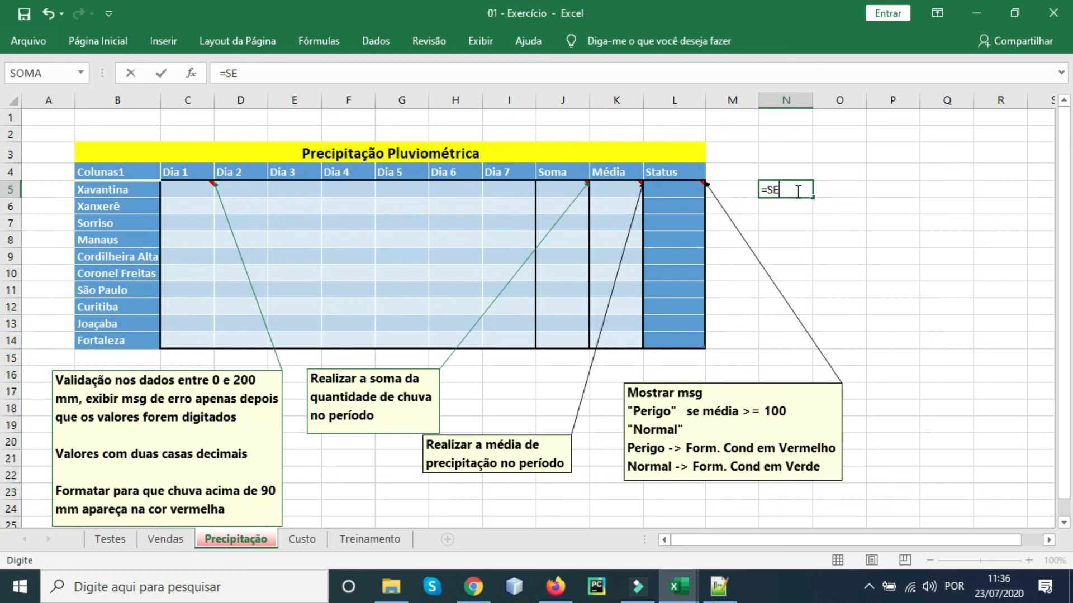
key(Escape)
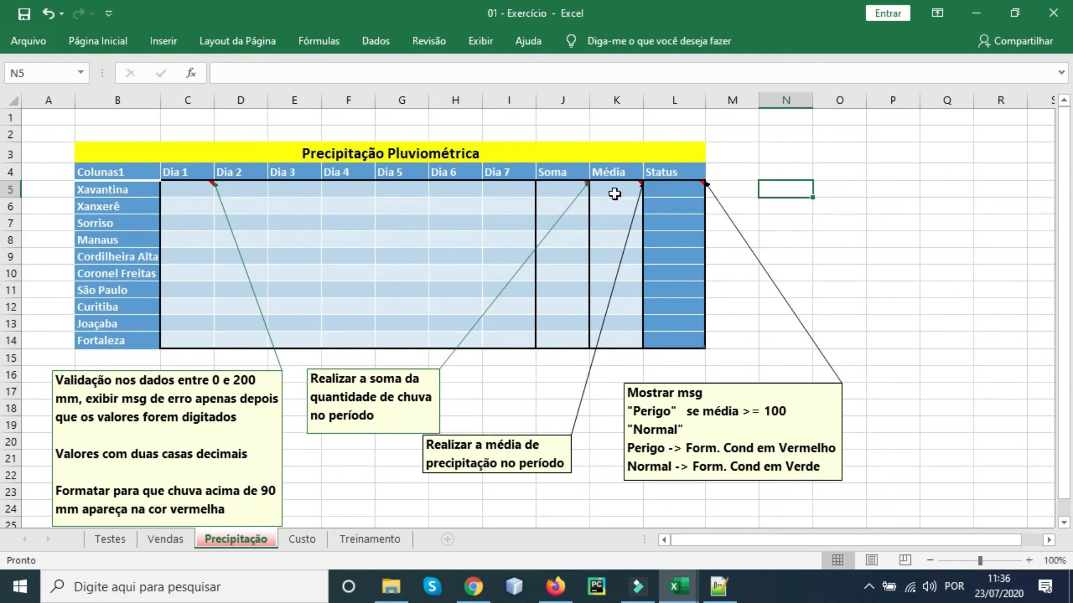
- Examine the "Média" cell K5 and the "Status" comment's conditions for the "Perigo" and "Normal" messages
click(613, 192)
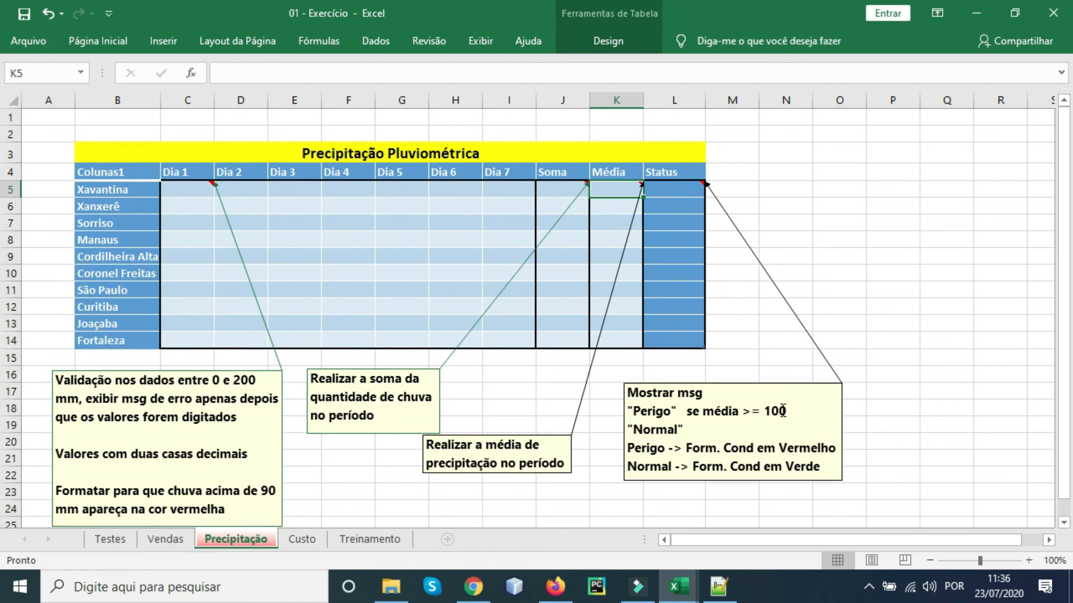
click(681, 411)
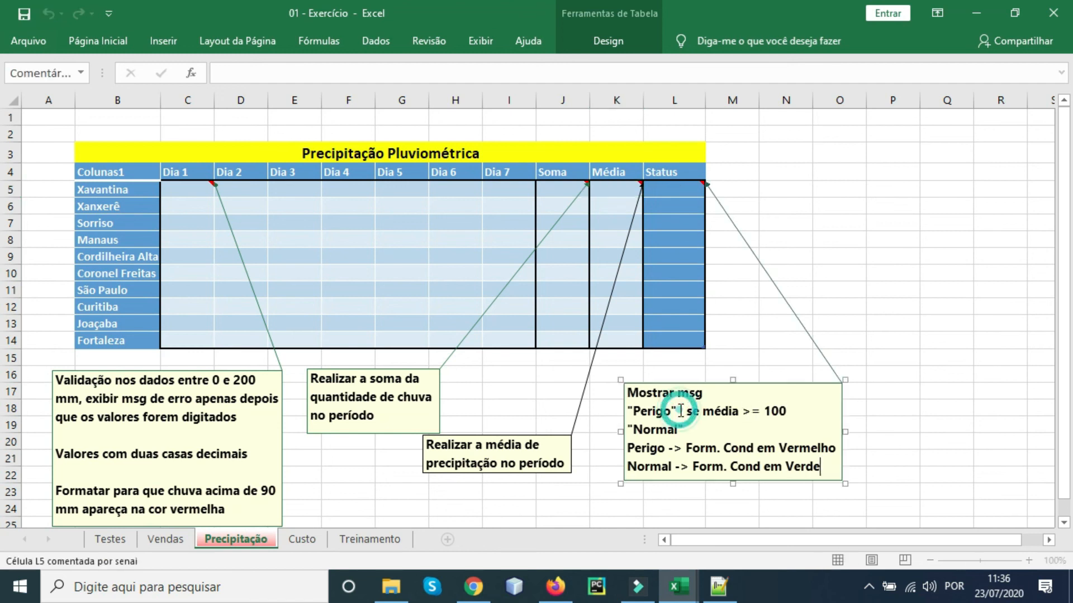